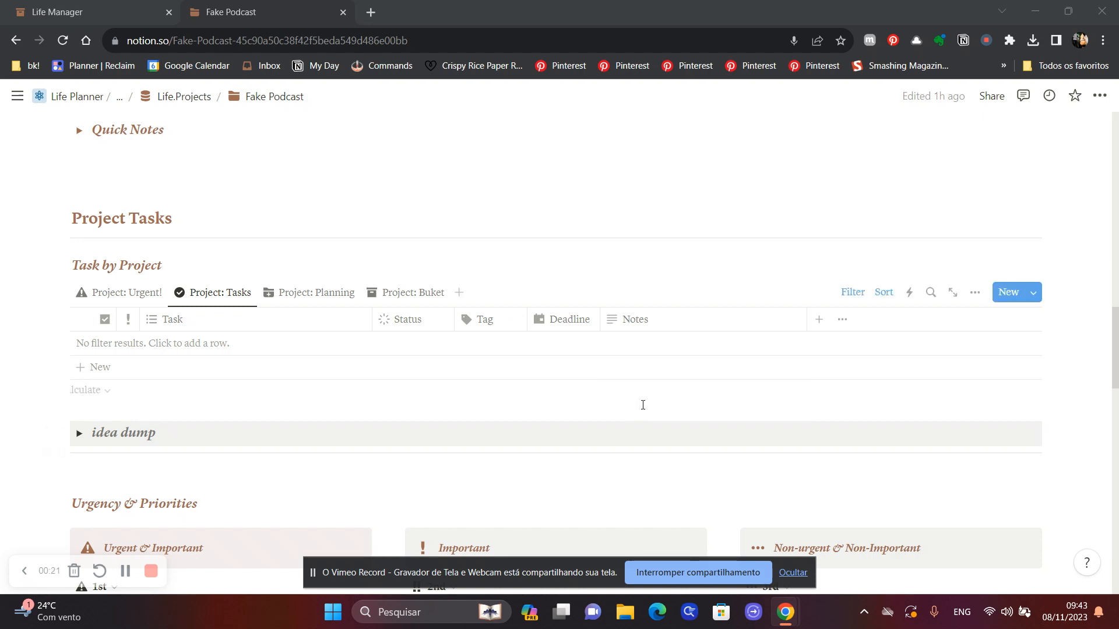
Add a task named "a task" to the Project: Tasks table under Task by Project
click(263, 100)
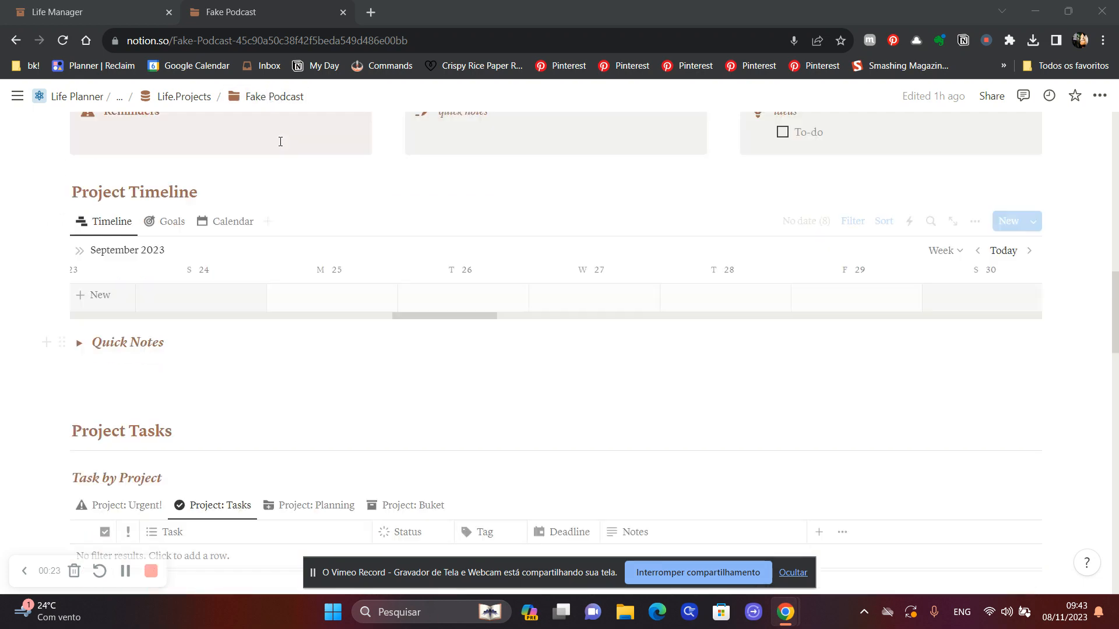
scroll(278, 223, down, 5)
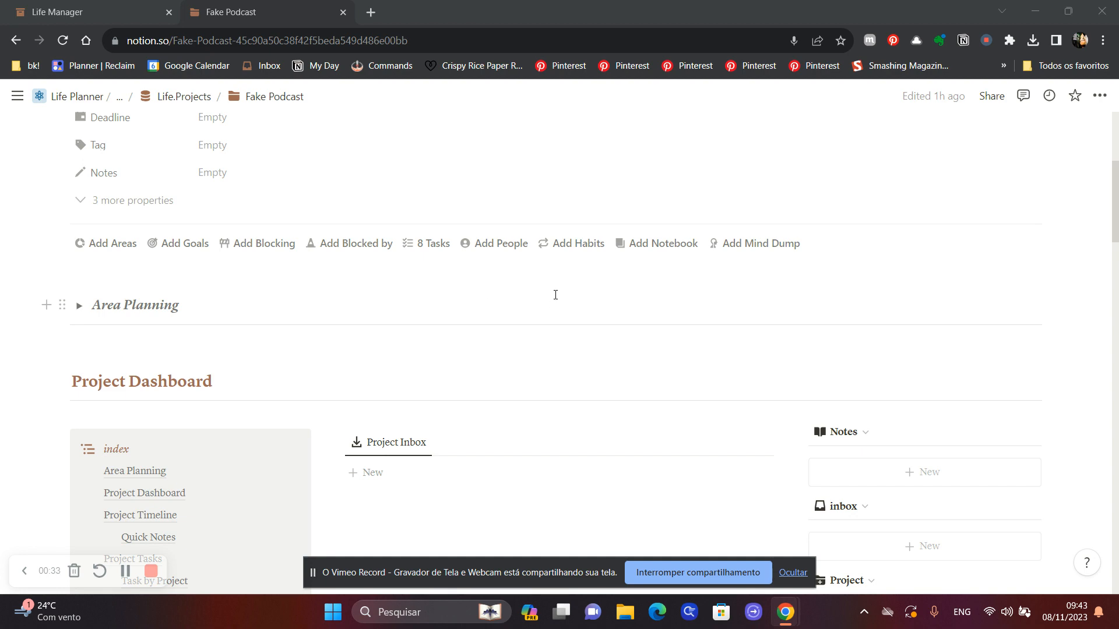
scroll(555, 295, down, 9)
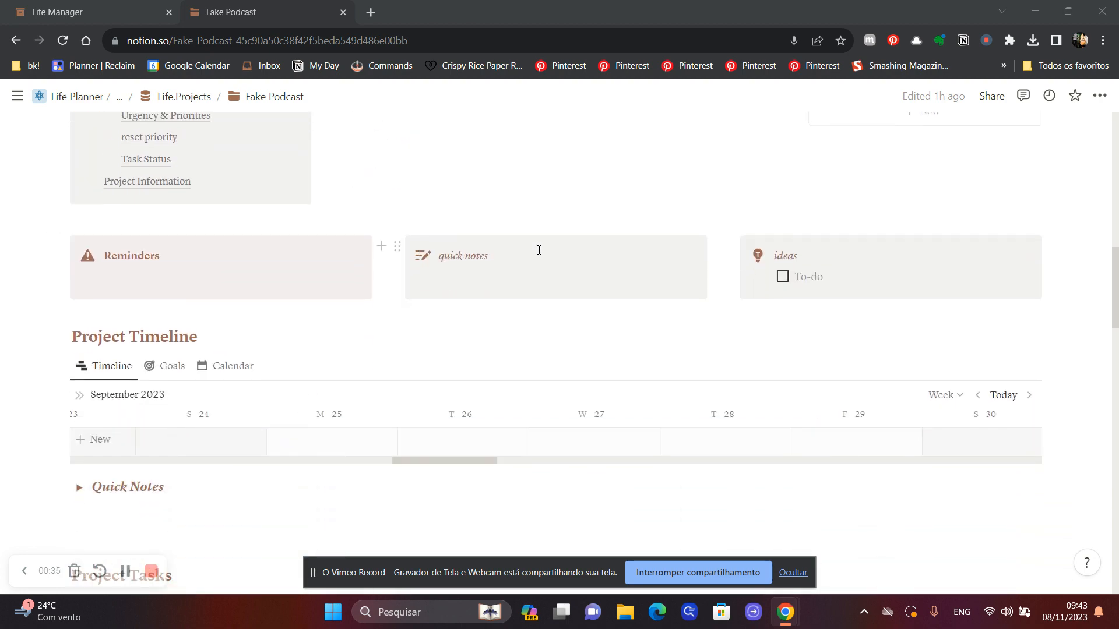
scroll(680, 297, down, 3)
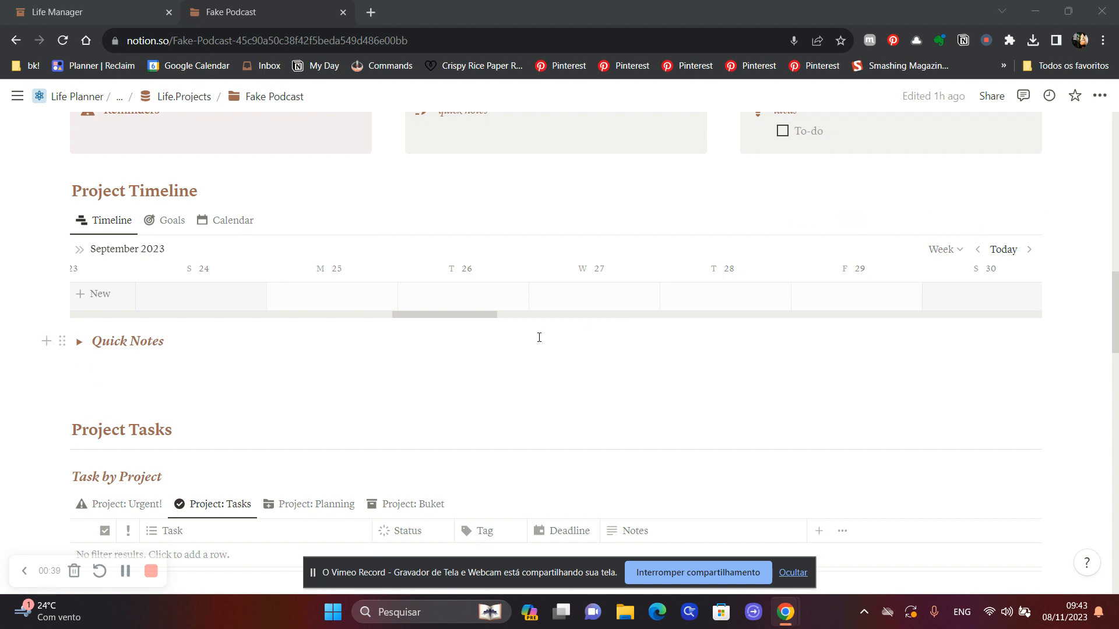
scroll(539, 337, down, 5)
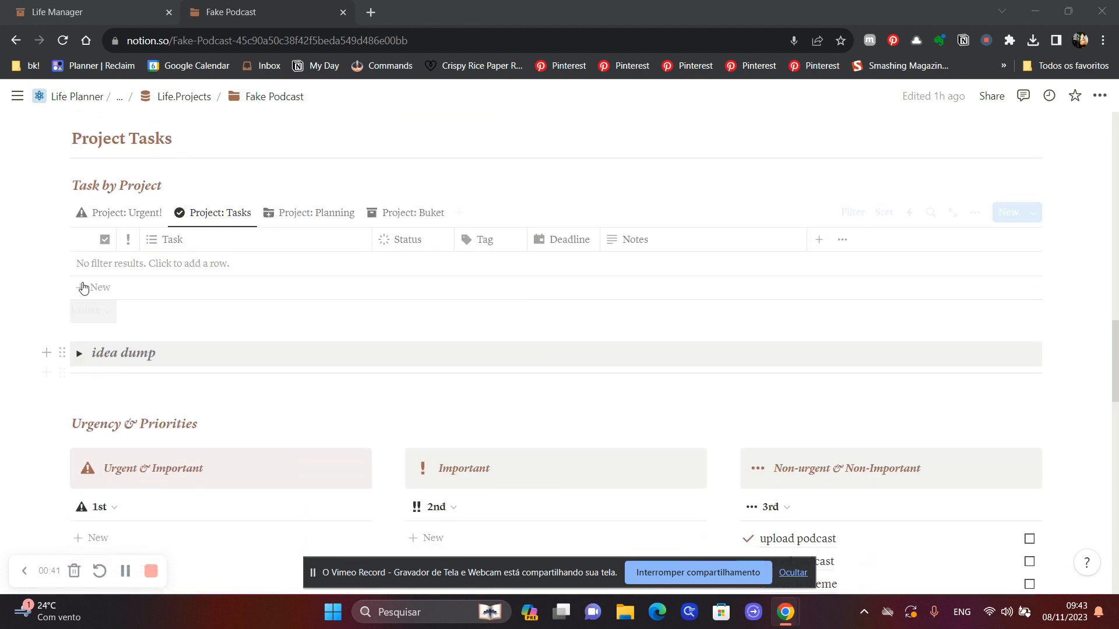
click(246, 267)
text(a task)
key(Return)
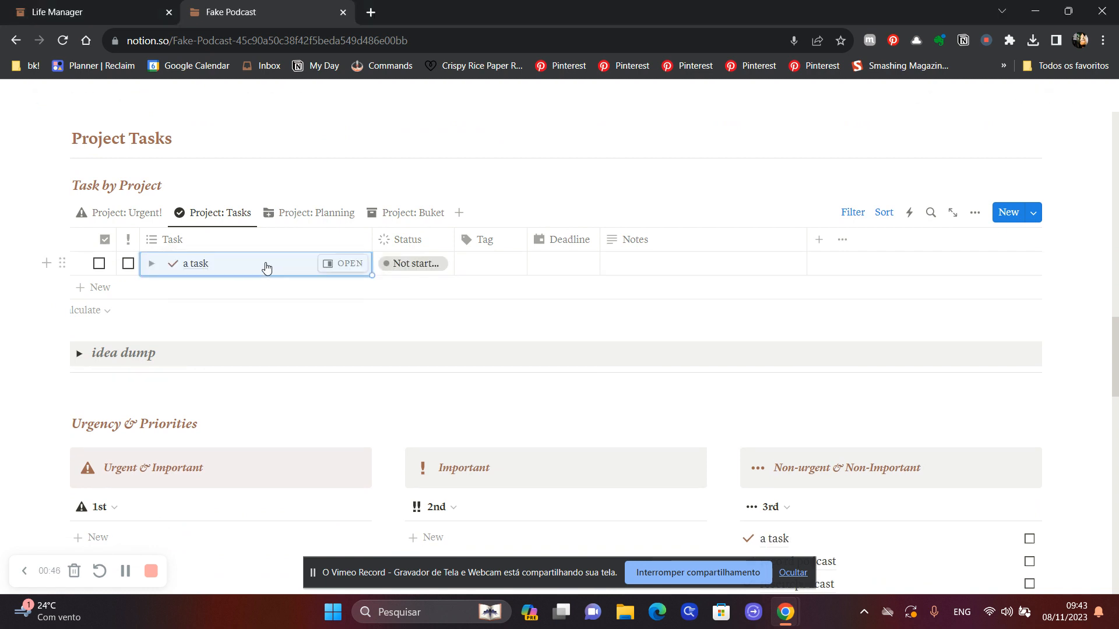
Expand "a task" and add a sub-item named "another task" beneath it
click(152, 266)
click(230, 287)
text(another task)
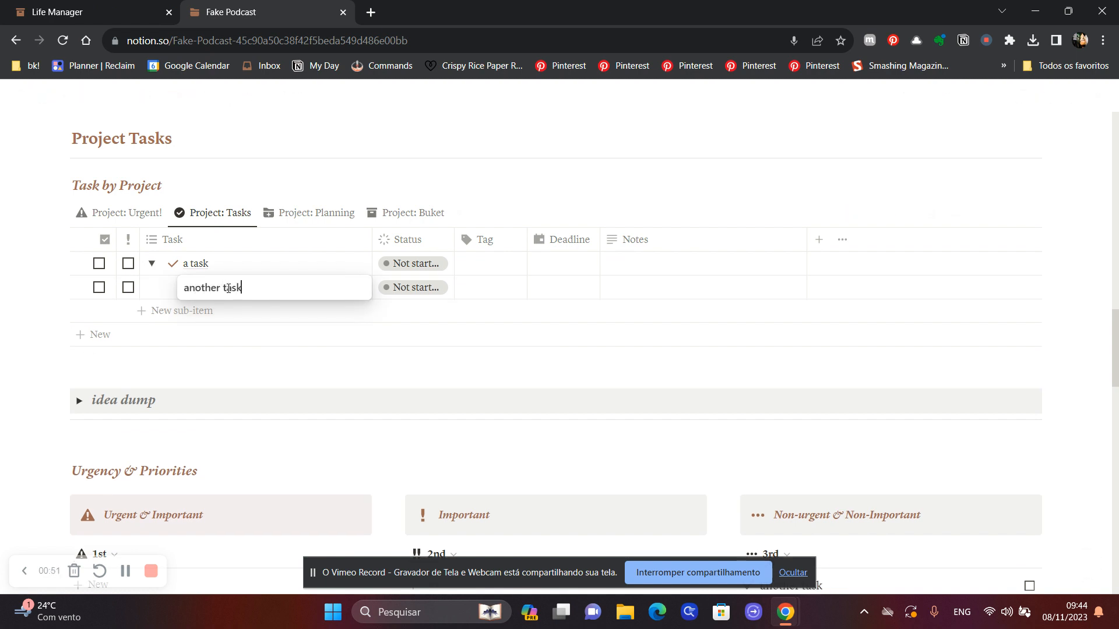
key(Return)
Rename the parent item "a task" as "the parent task"
click(194, 269)
double_click(179, 265)
text(the parent)
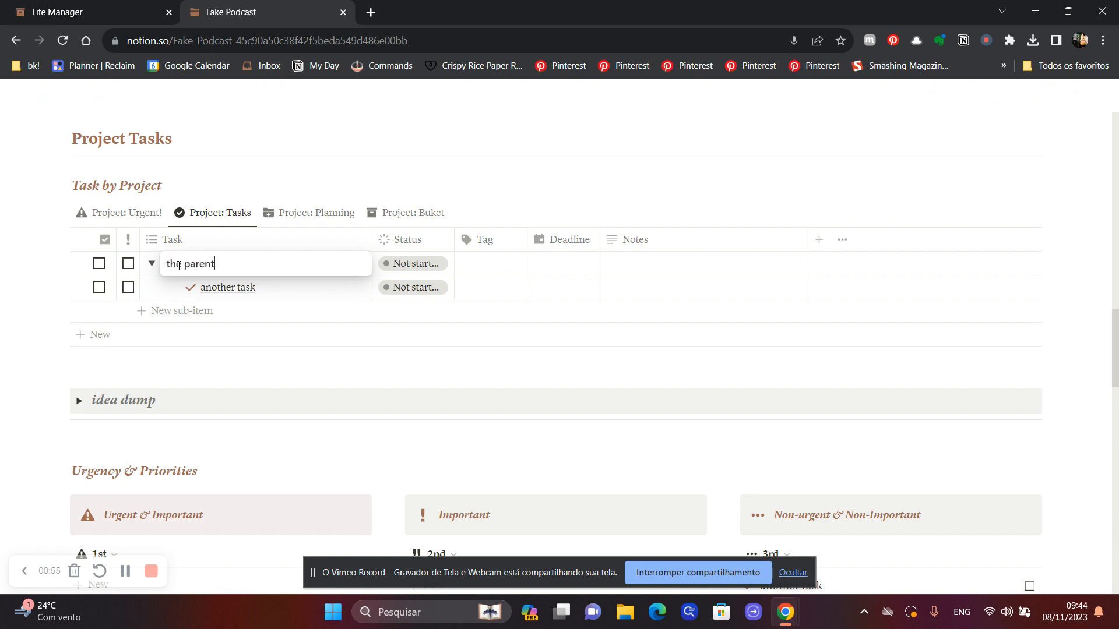
text( task)
key(Return)
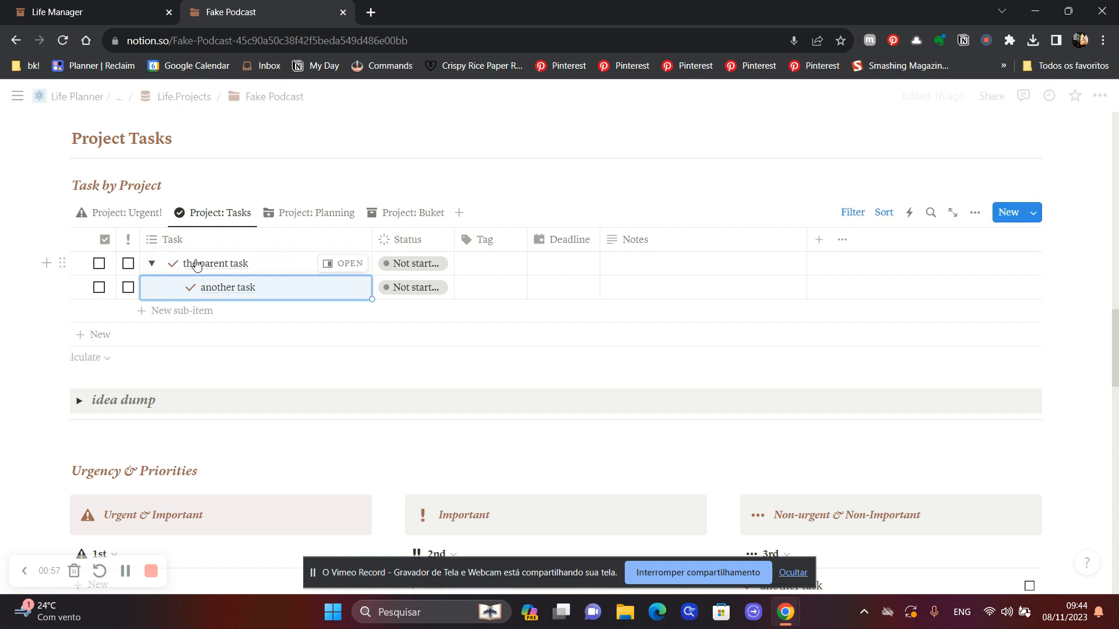
Rename the sub-item "another task" as "sub task"
click(269, 294)
triple_click(235, 290)
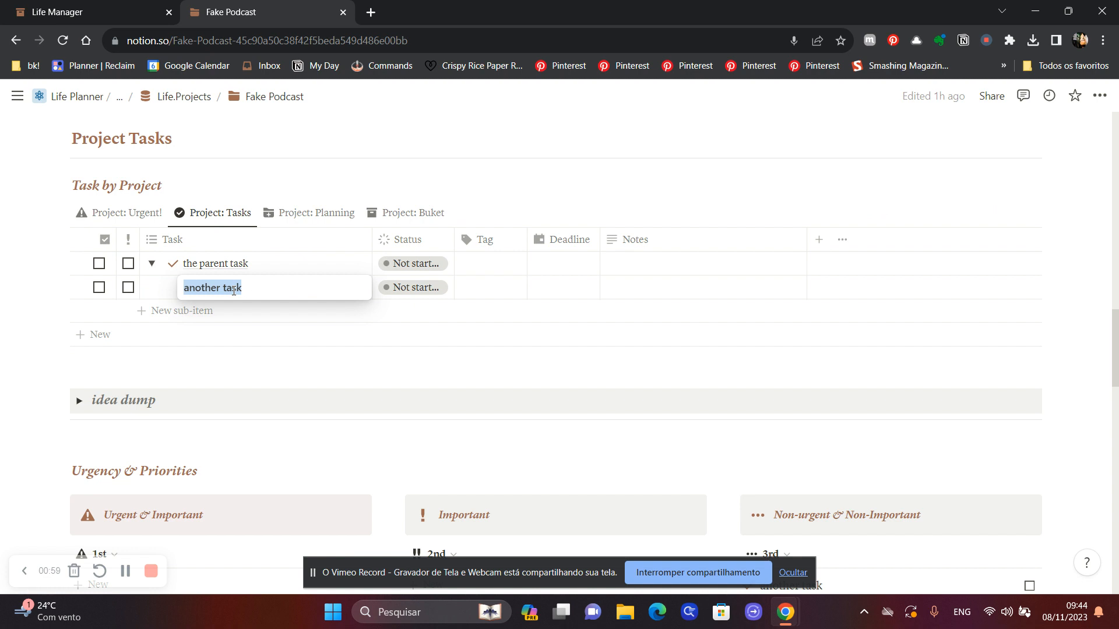
text(sub task)
key(Return)
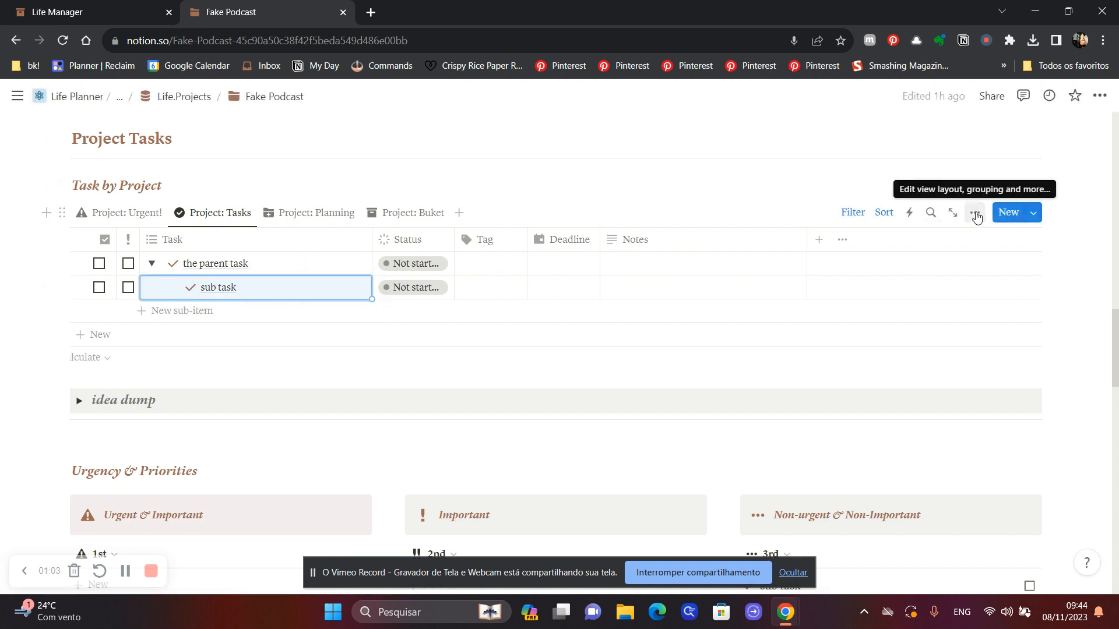
View the table's sub-items settings, and add a second sub-item named "sub task" under "the parent task", leaving the parent collapsed
click(977, 216)
click(924, 435)
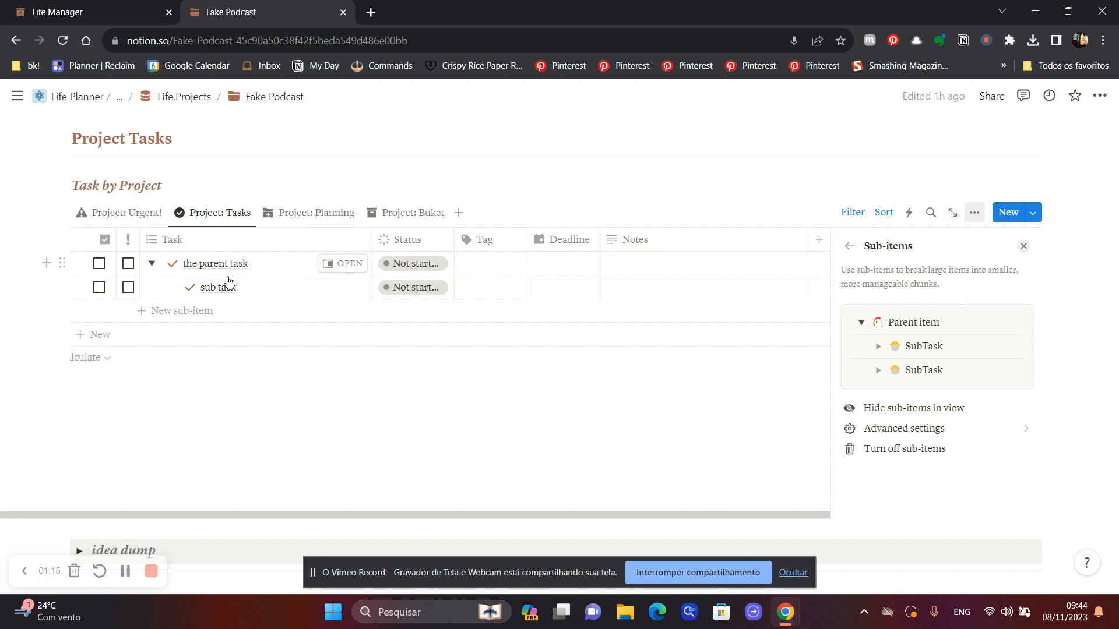
click(217, 311)
text(sub task)
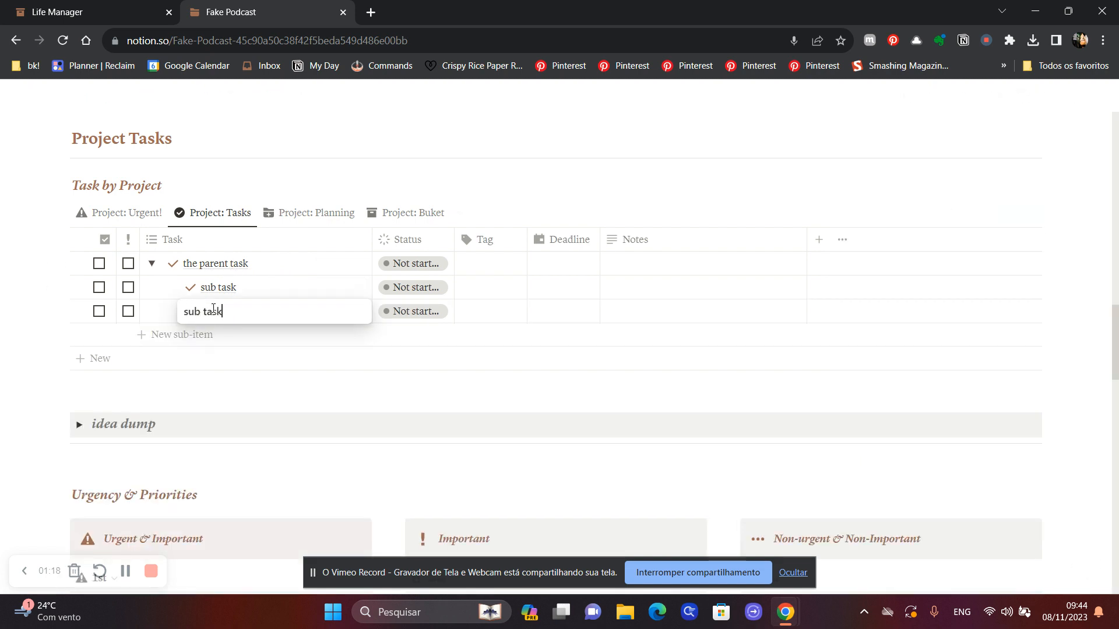
key(Return)
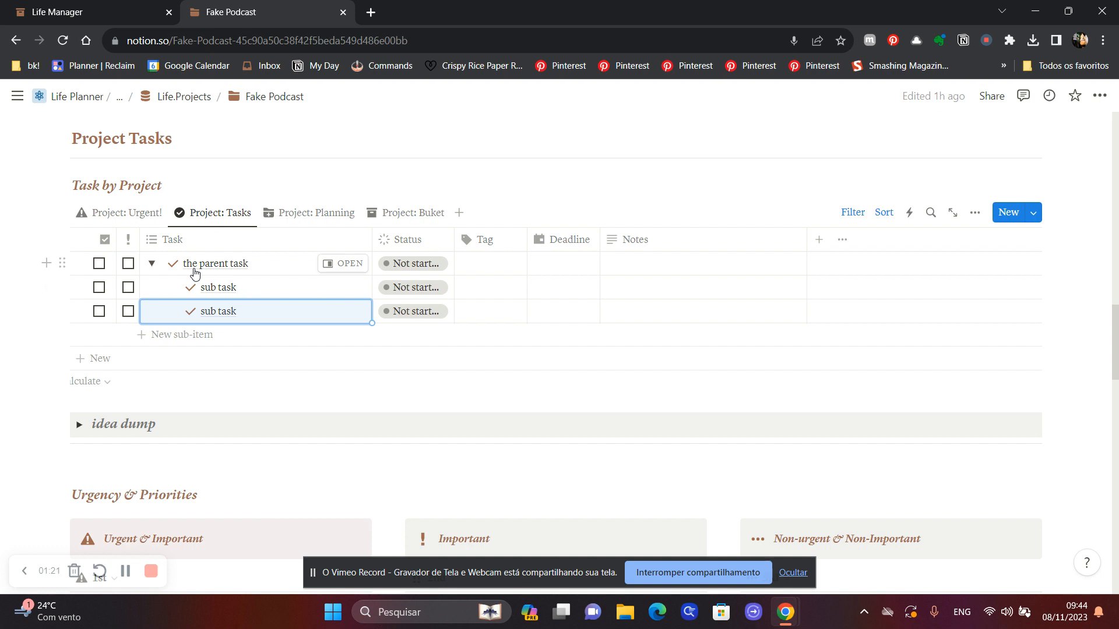
click(150, 264)
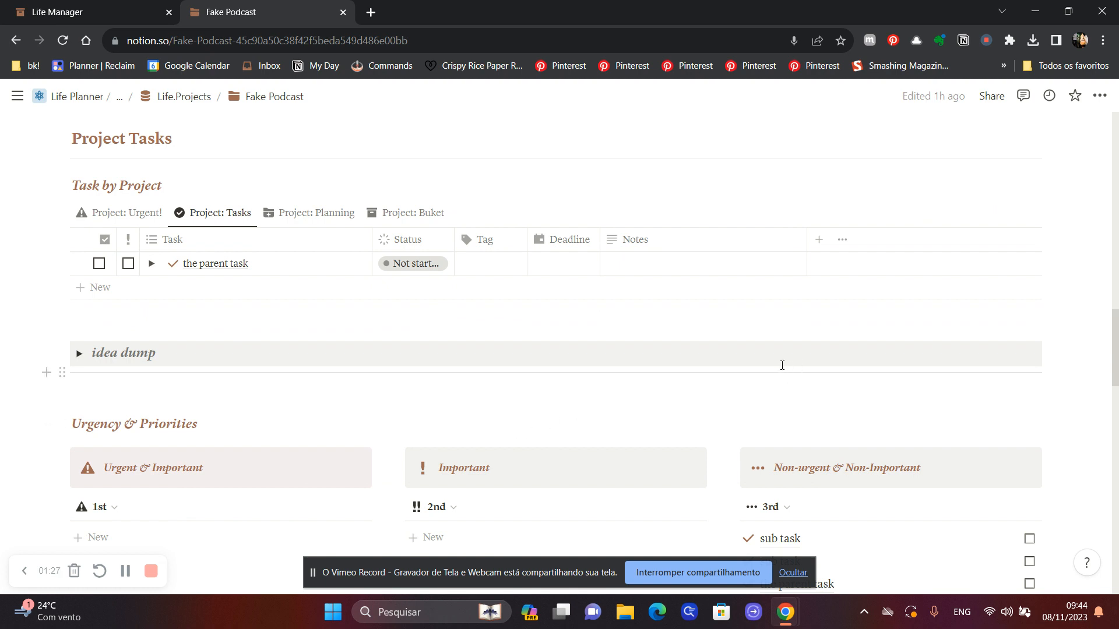
Duplicate the default Untitled template of Life.Tasks and name the copy "podcast ep."
click(1033, 213)
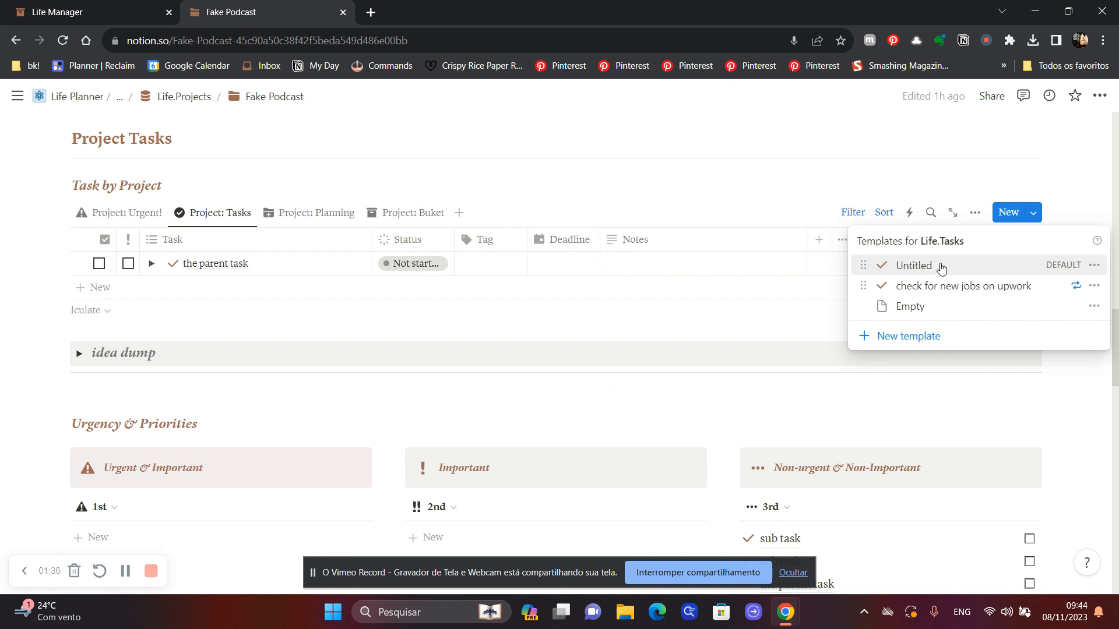
click(1095, 265)
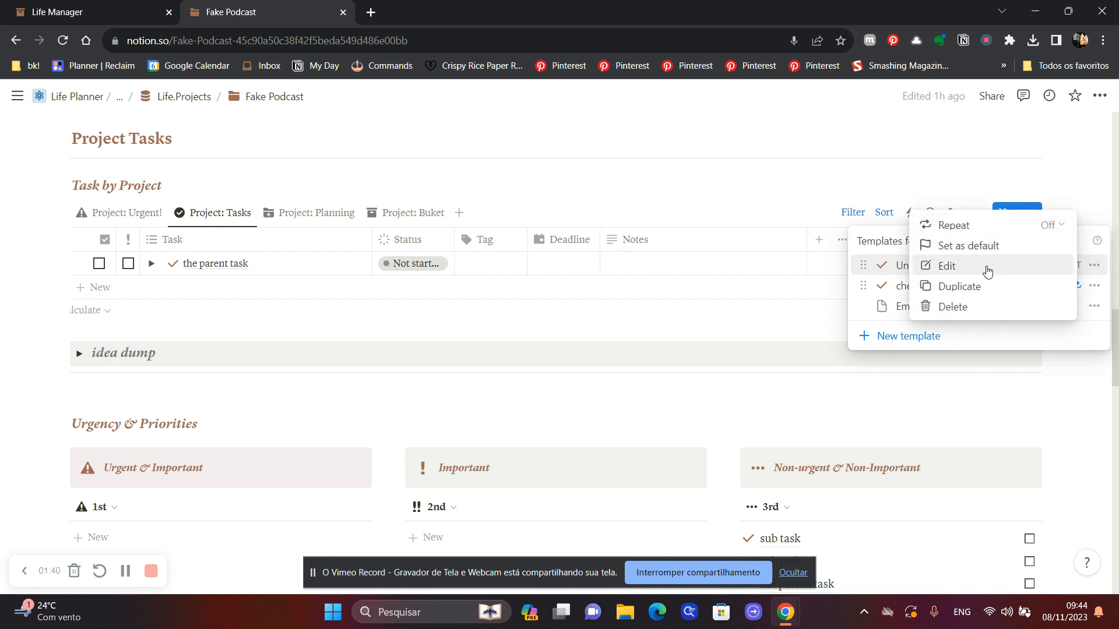
click(959, 290)
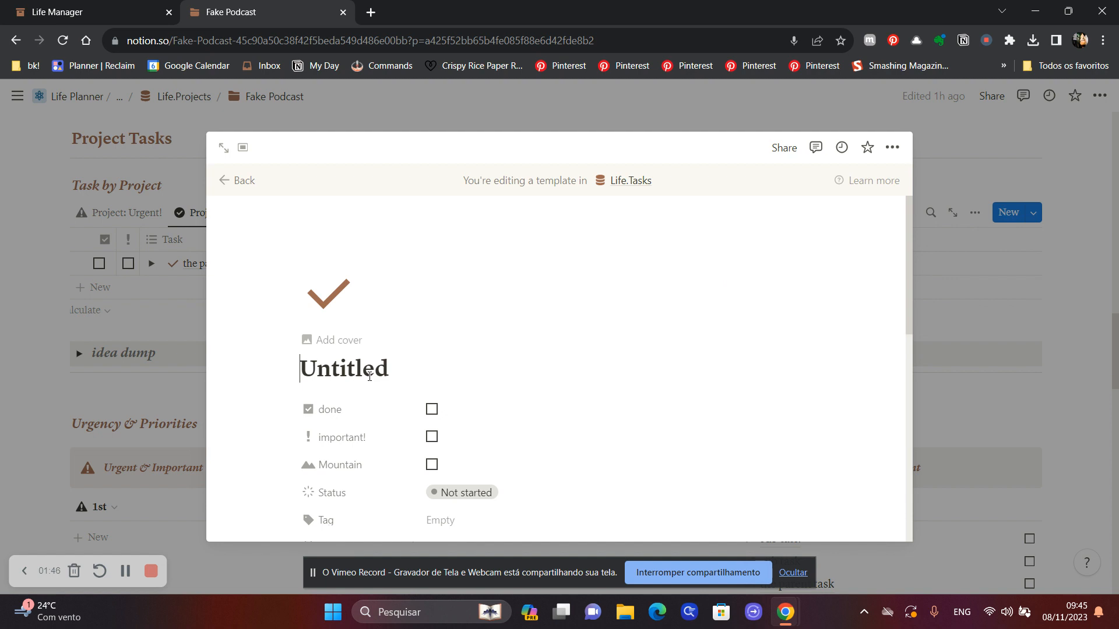
text(poc)
key(BackSpace)
text(dcas)
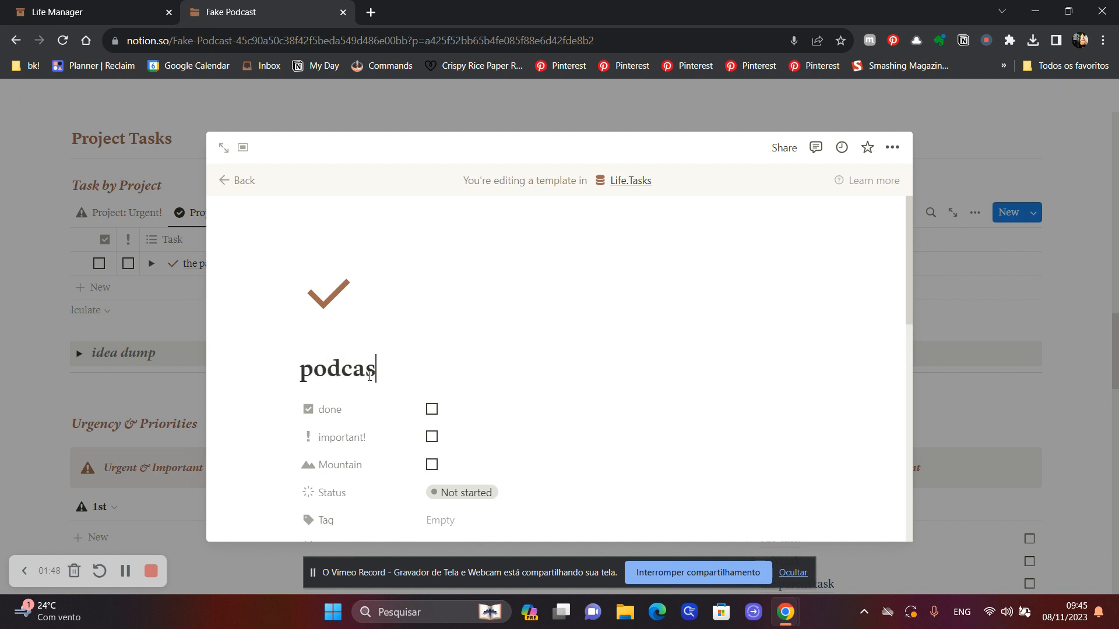
text(t ep.)
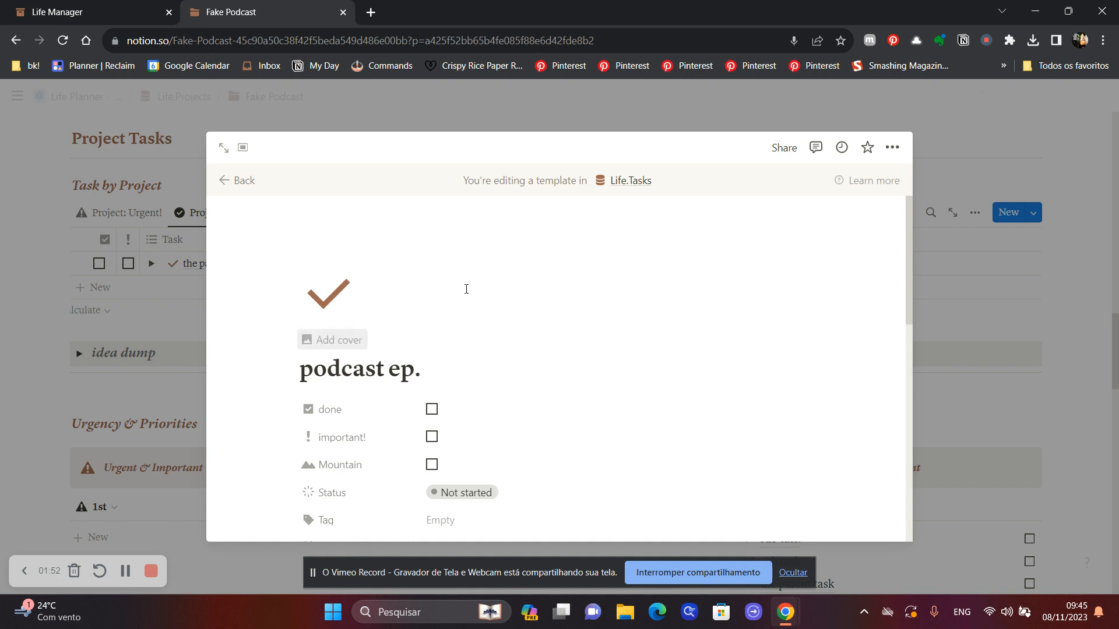
Link the podcast ep. template's Project property to Fake Podcast
scroll(499, 289, down, 4)
click(456, 362)
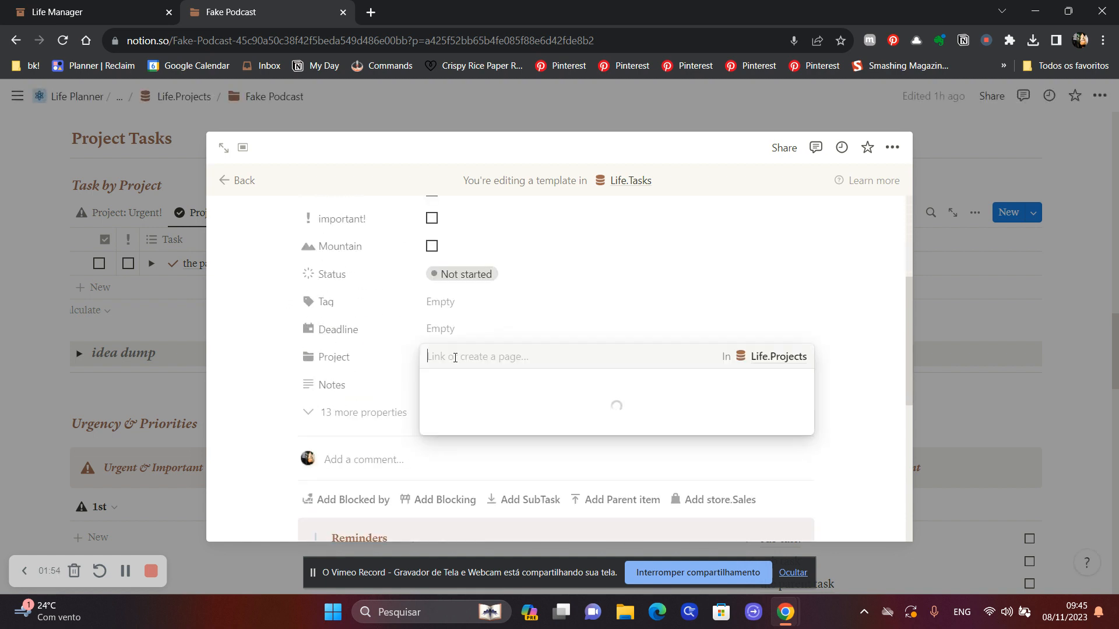
text(fake)
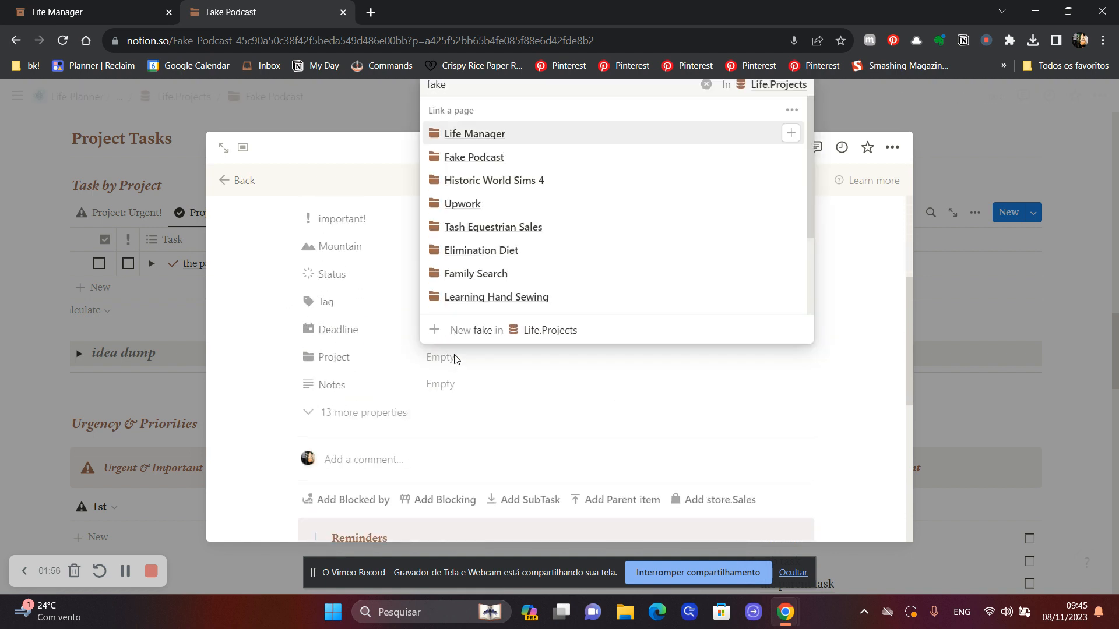
click(495, 303)
click(530, 398)
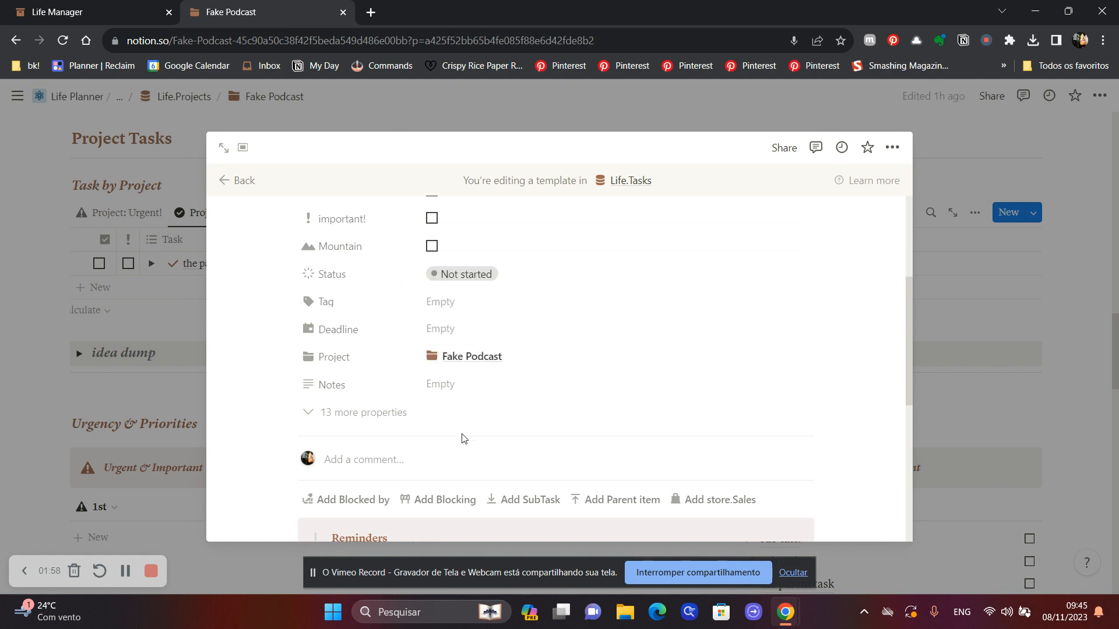
Set the podcast ep. template's Tag property to "important!"
click(441, 302)
click(242, 295)
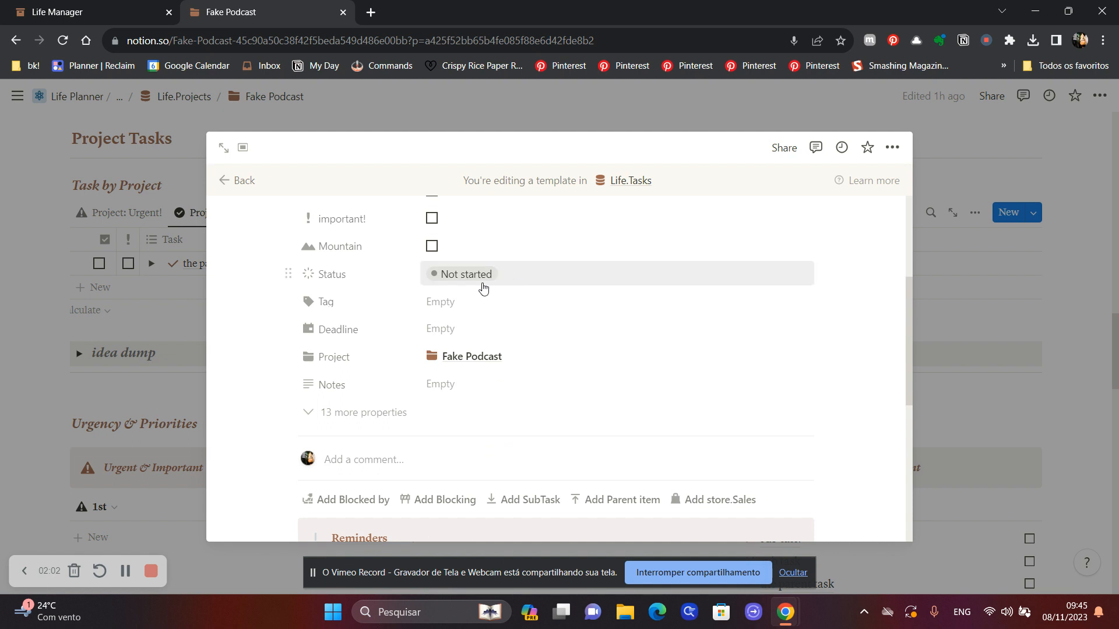
click(453, 315)
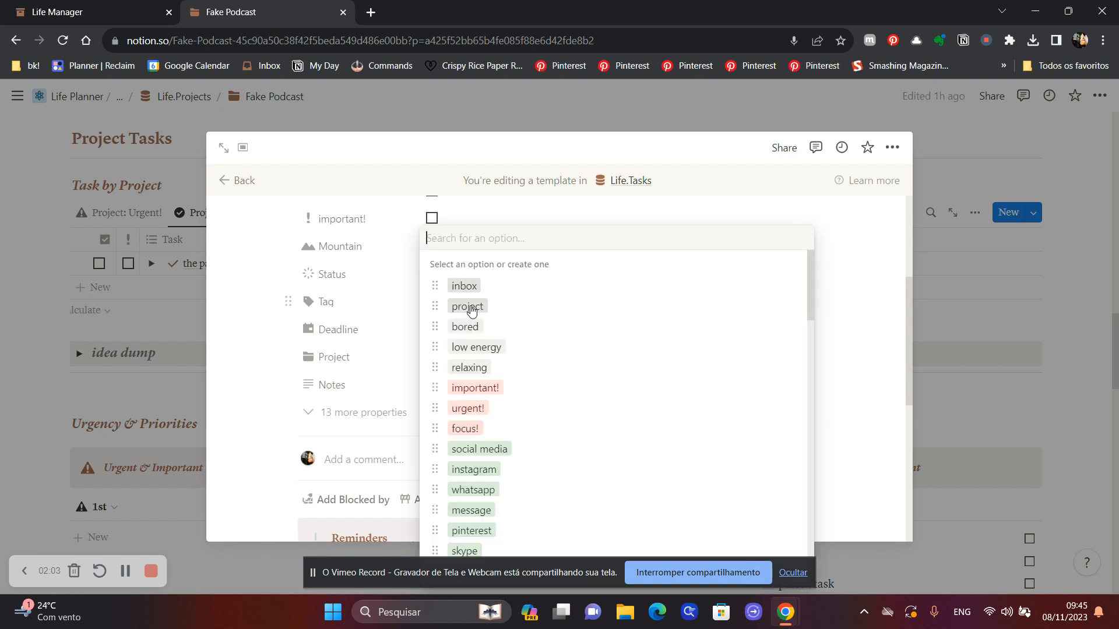
click(502, 392)
click(250, 344)
Add a subtask named "choose the podcast theme" to the template's subtasks table
scroll(241, 348, down, 6)
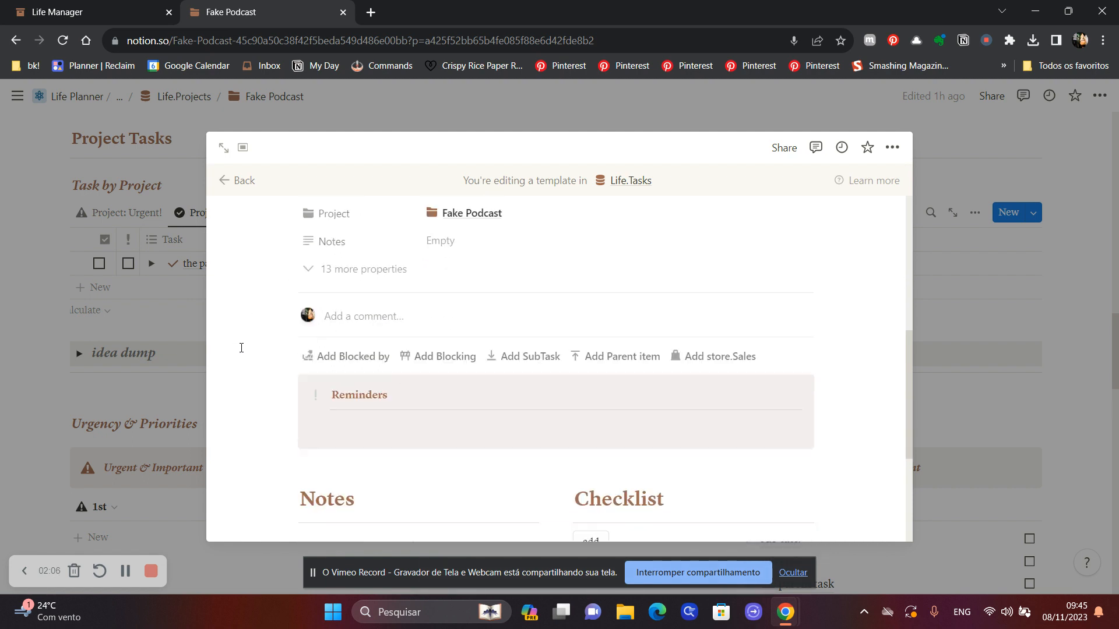
click(405, 412)
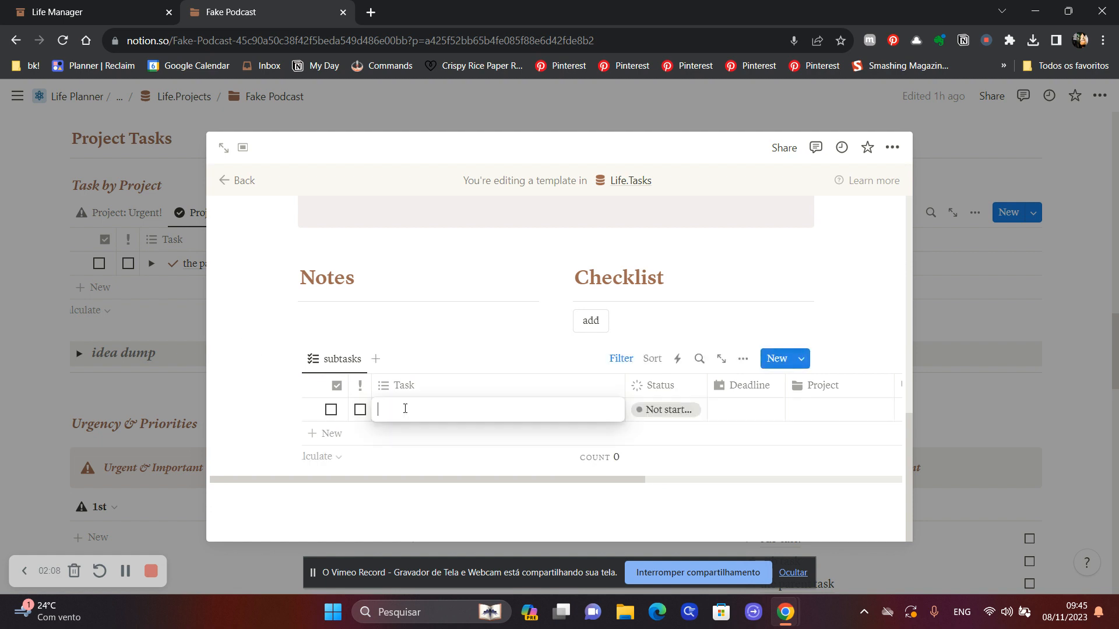
text(choose the pod)
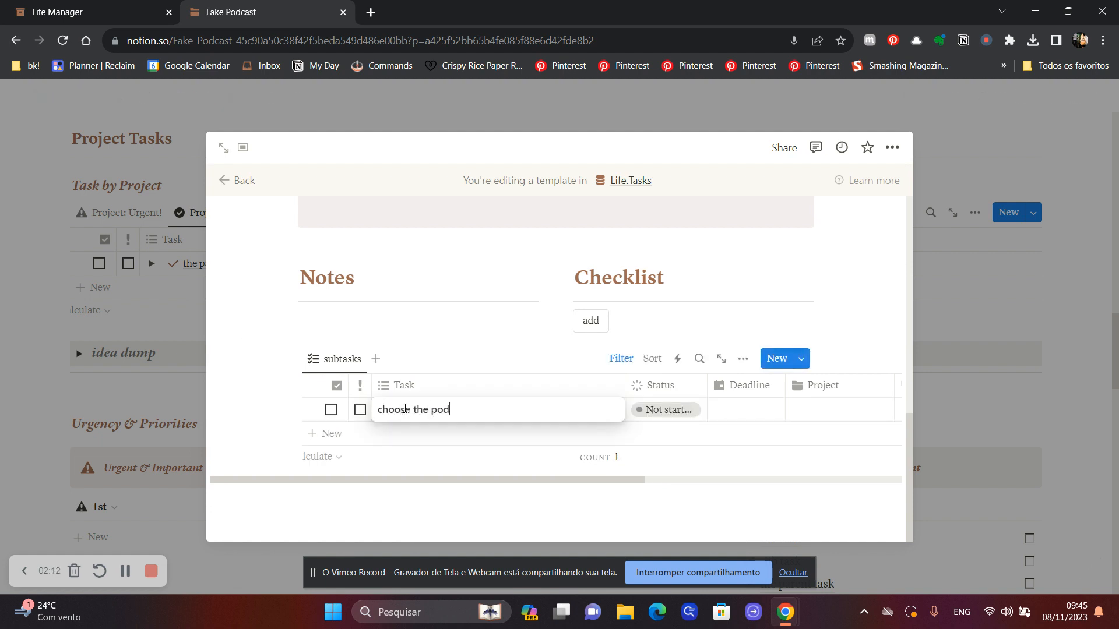
text(cast theme)
key(Return)
Add the subtasks "research podcast theme" and "record podcast theme" to the template, and return to the Fake Podcast page
click(392, 434)
text(research podcast them)
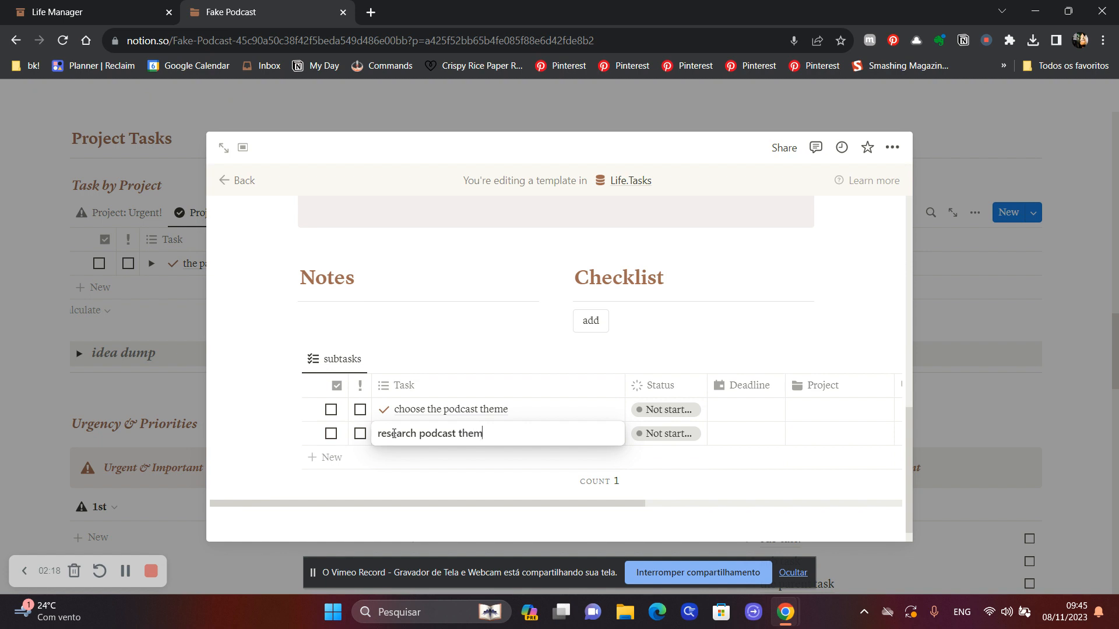
text(e)
key(Return)
click(377, 458)
text(re)
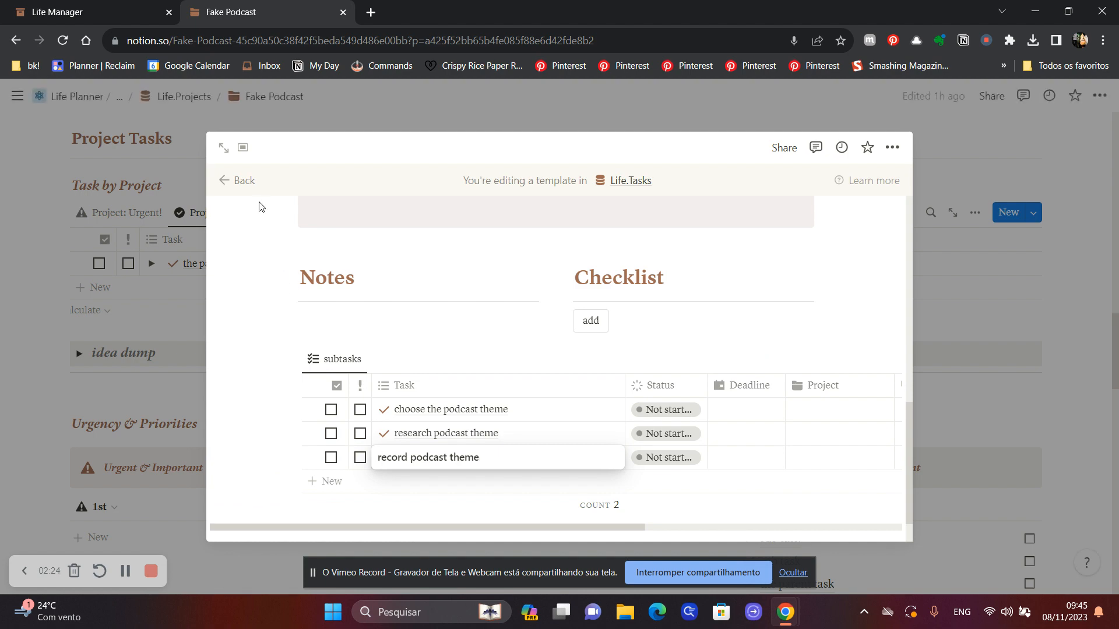
key(Return)
click(241, 182)
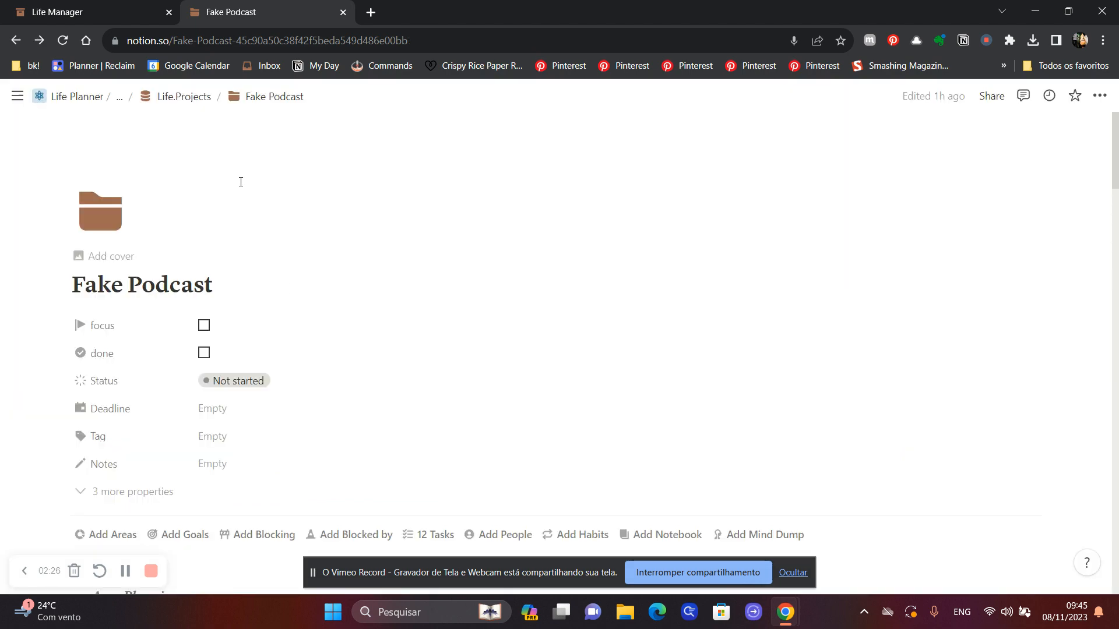
Create a new task in the Project: Tasks table from the podcast ep. template
scroll(354, 233, down, 13)
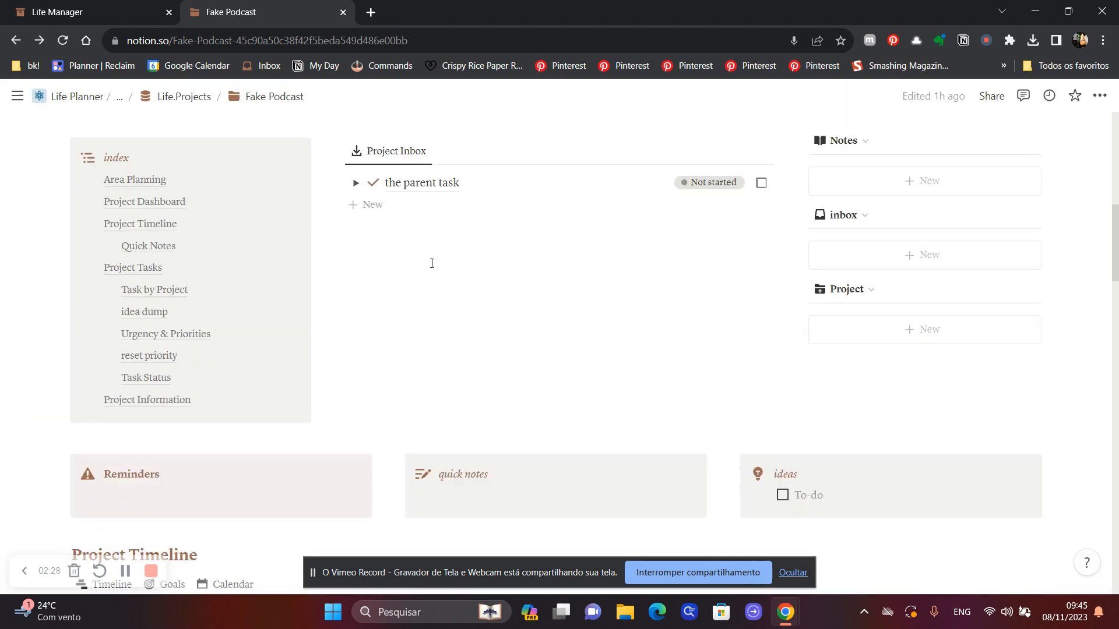
scroll(610, 293, down, 6)
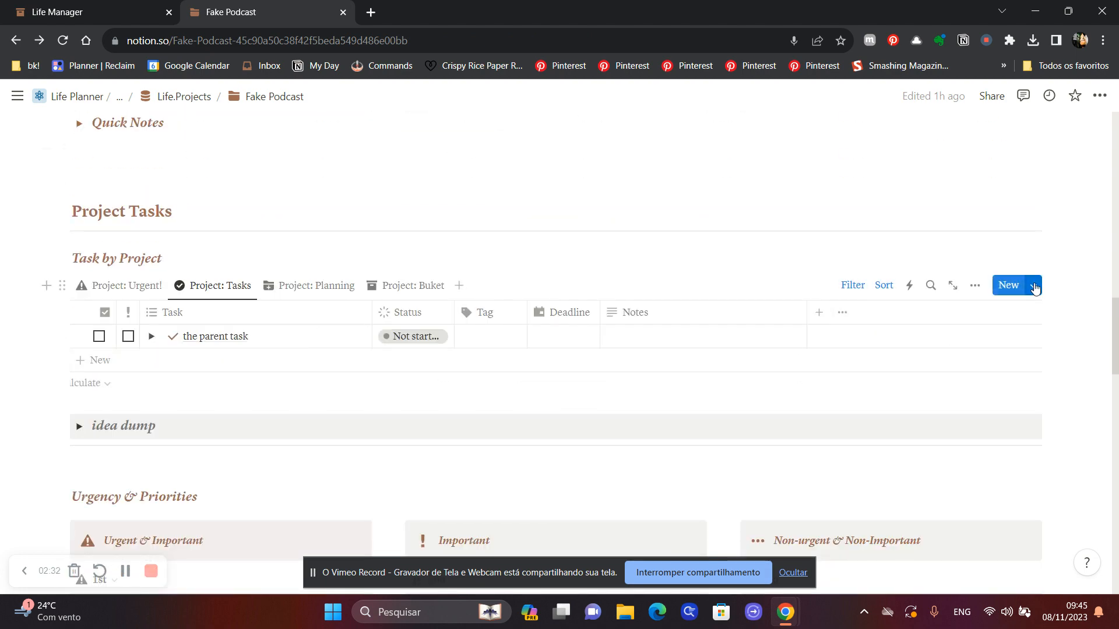
click(1035, 287)
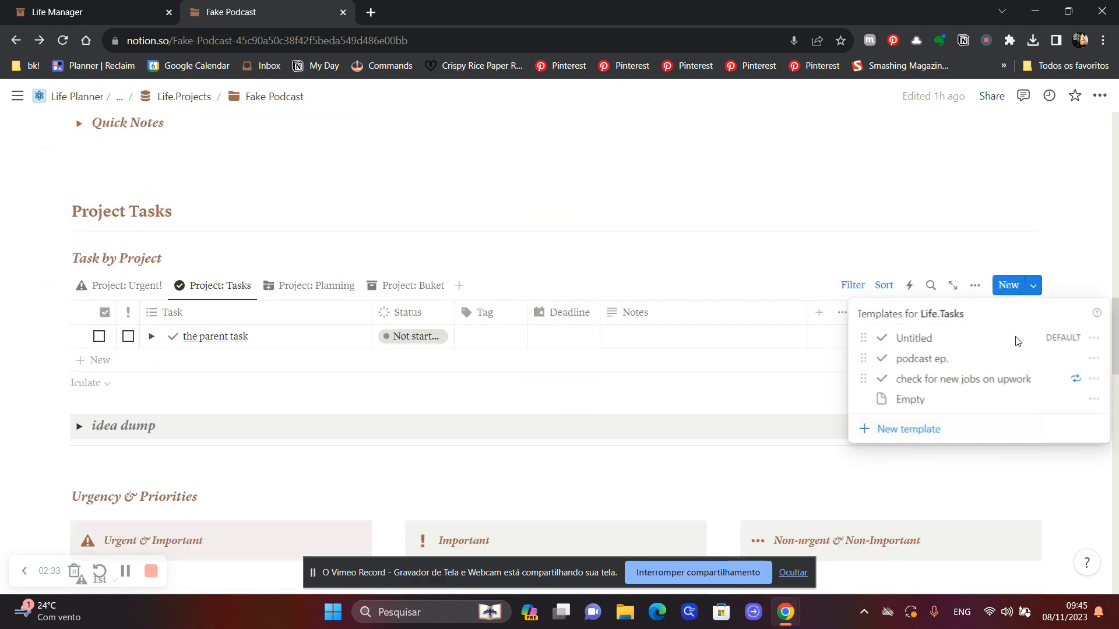
click(922, 359)
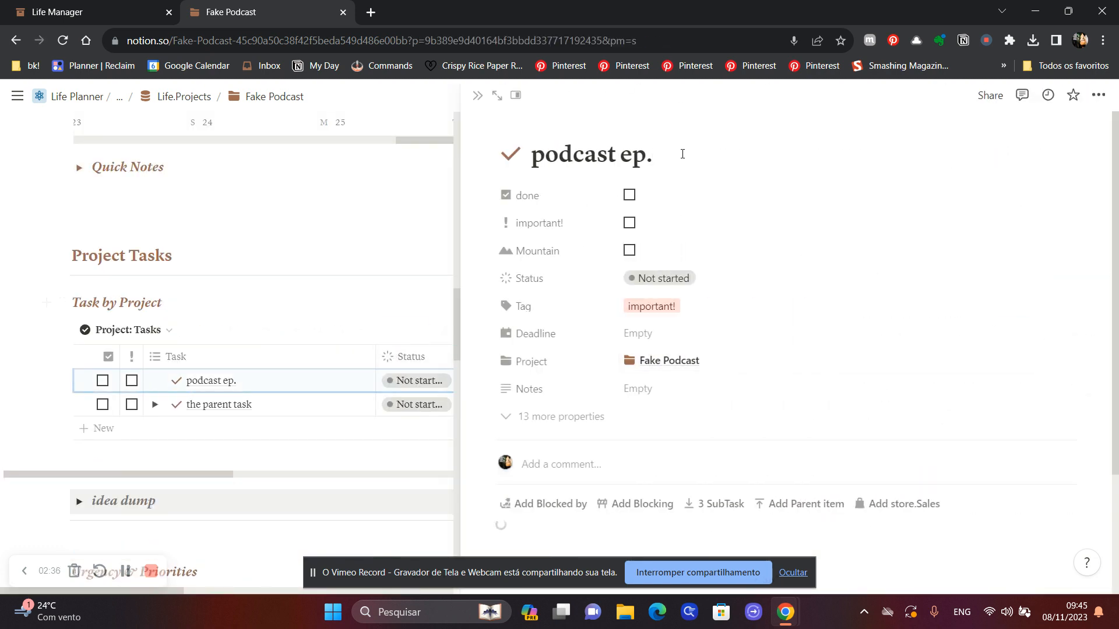
Name the new task "podcast ep. I" and expand it in the Project: Tasks table to check its sub-items
text(I)
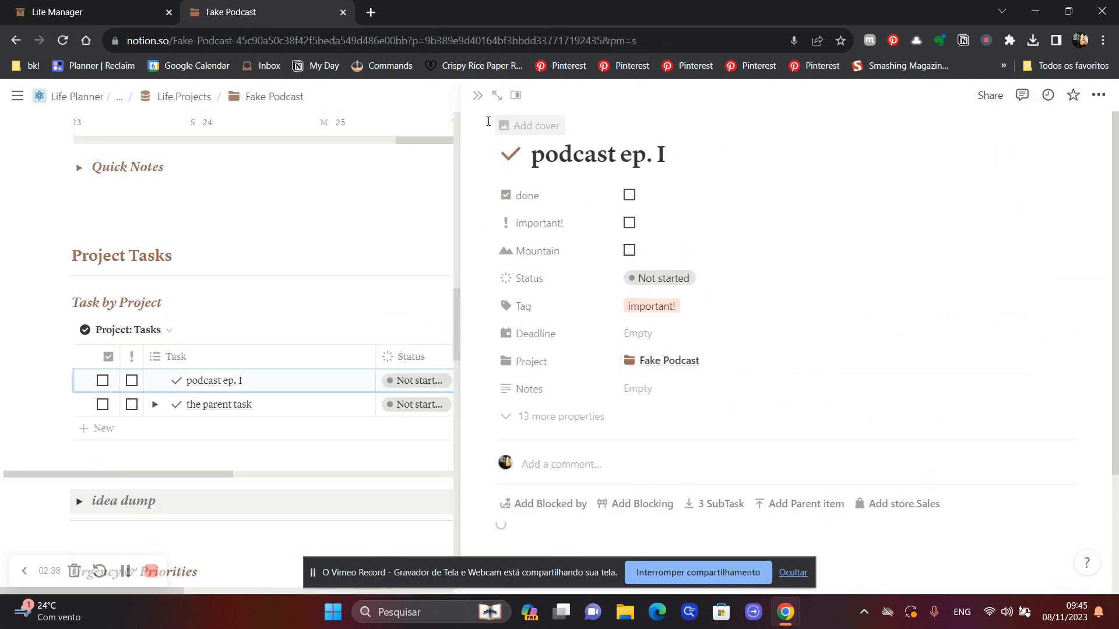
key(Escape)
click(159, 385)
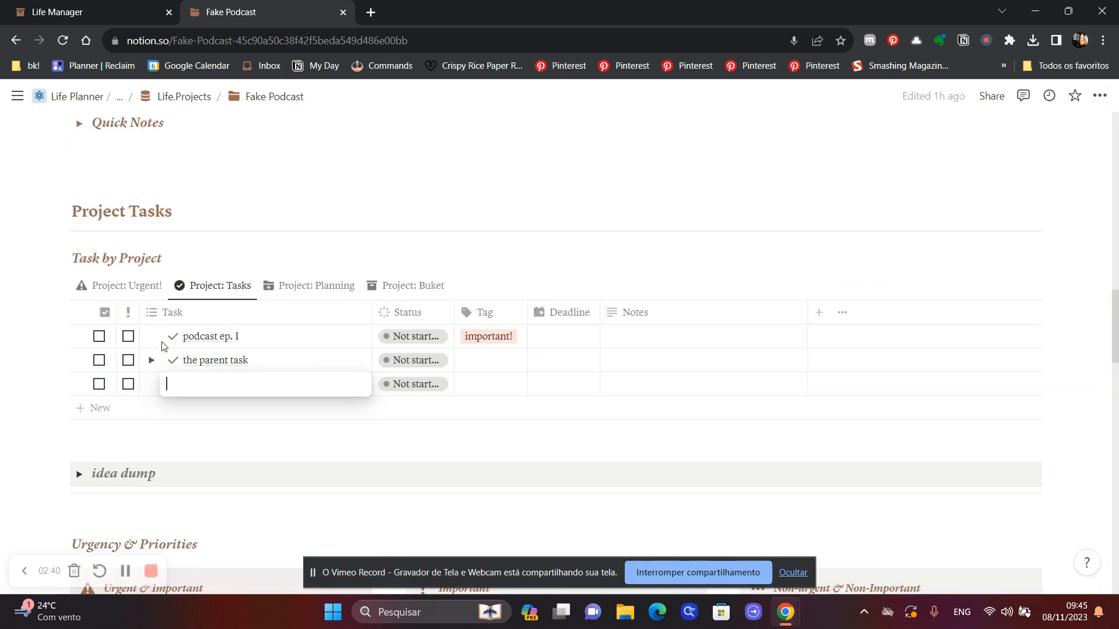
click(153, 339)
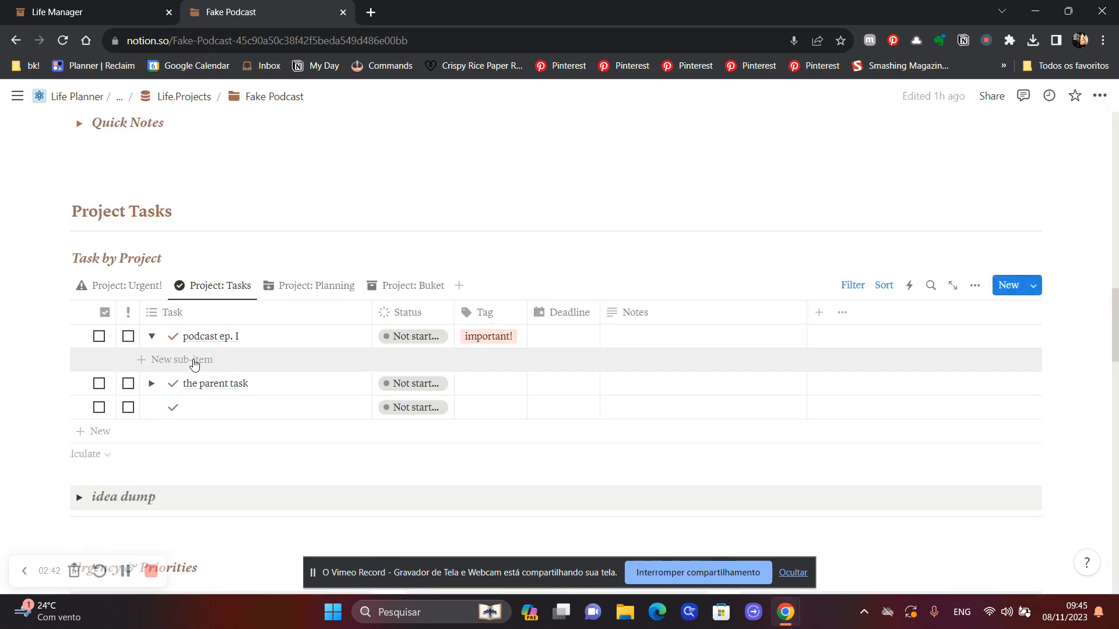
click(152, 338)
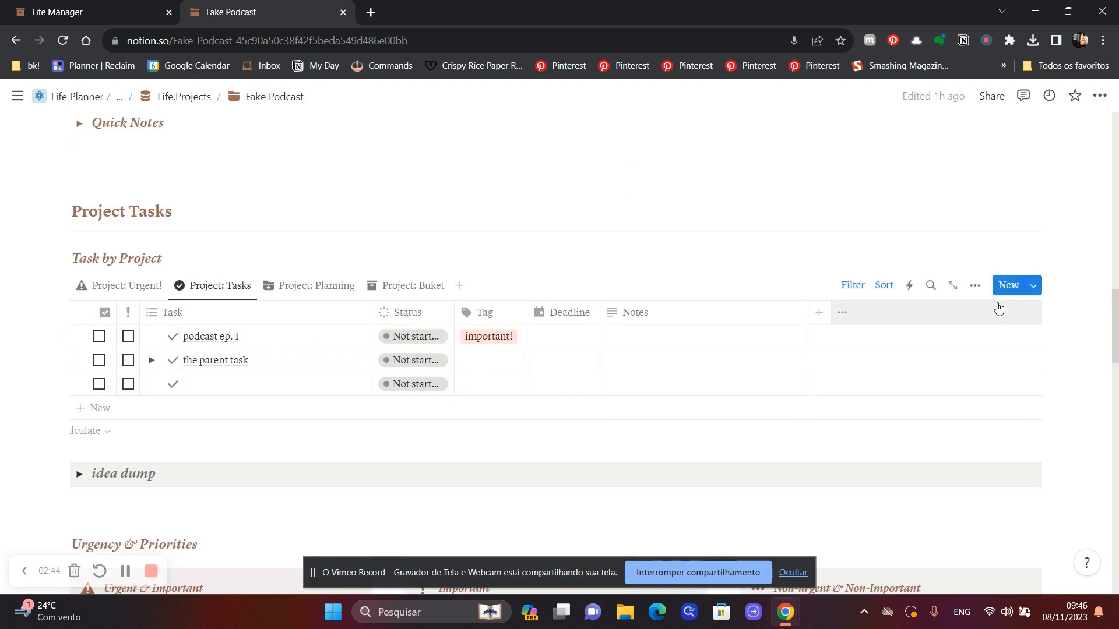
click(1034, 285)
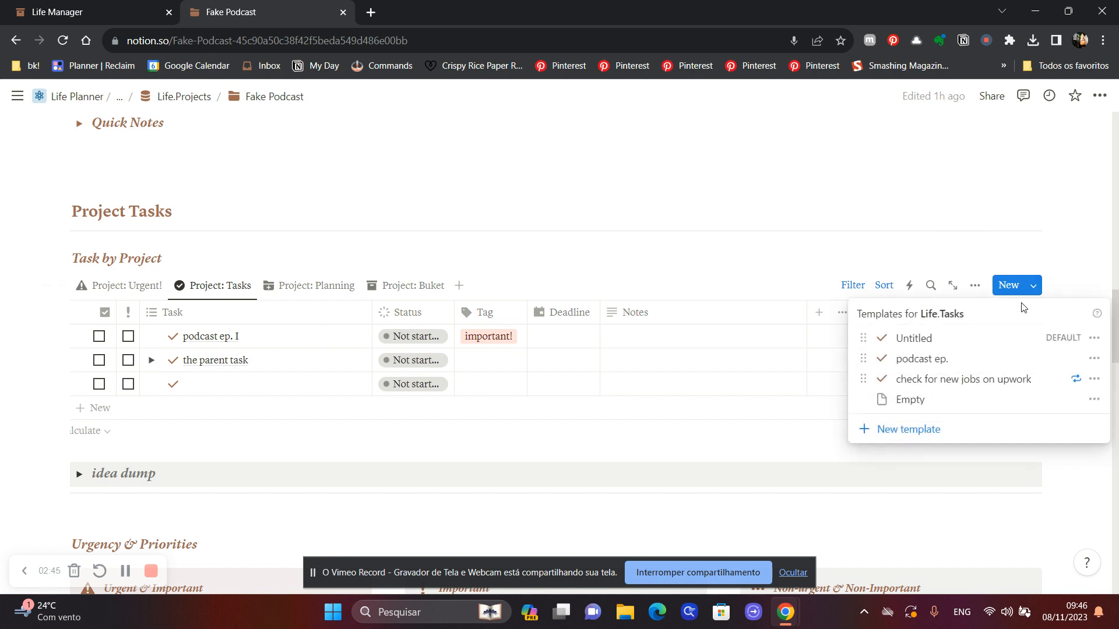
click(1097, 362)
click(126, 571)
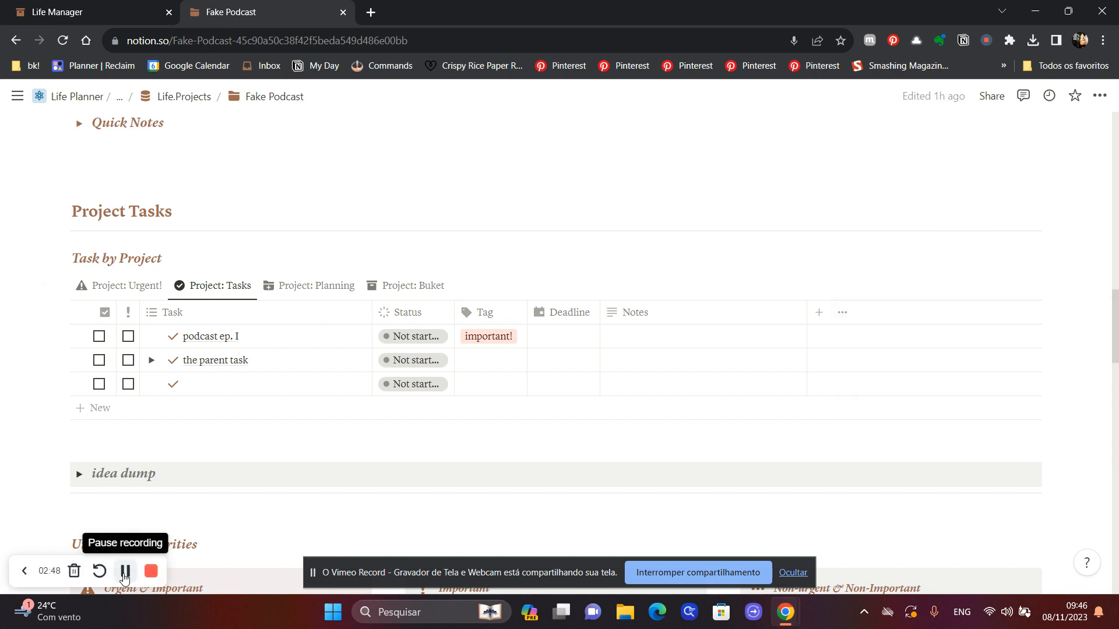
Edit the podcast ep. template and set the Project of all three subtasks to Fake Podcast
click(1034, 286)
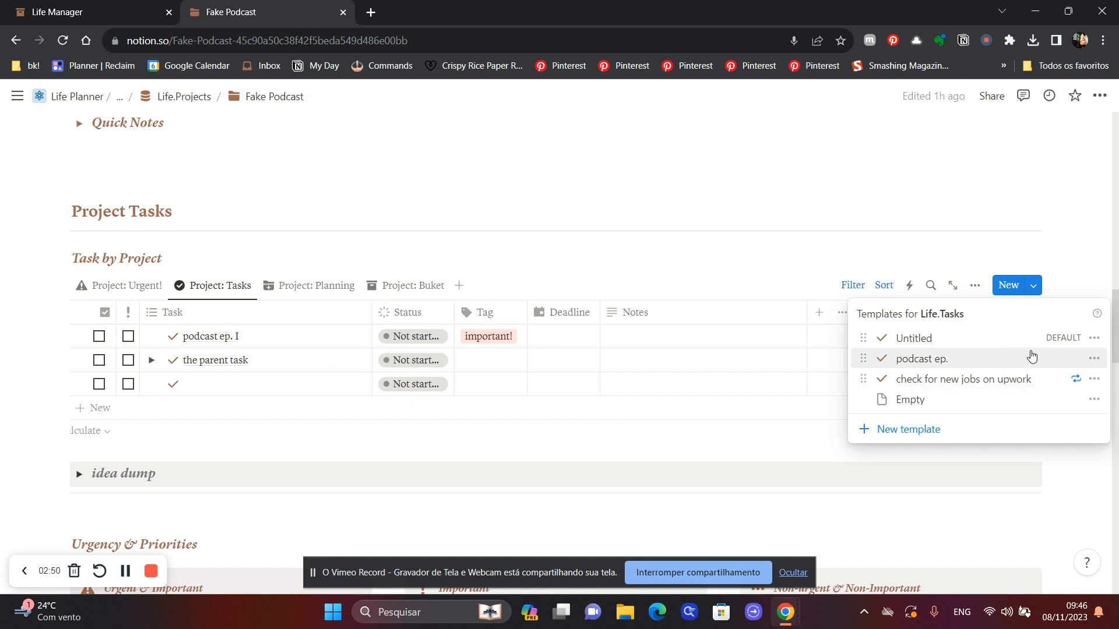
click(1093, 358)
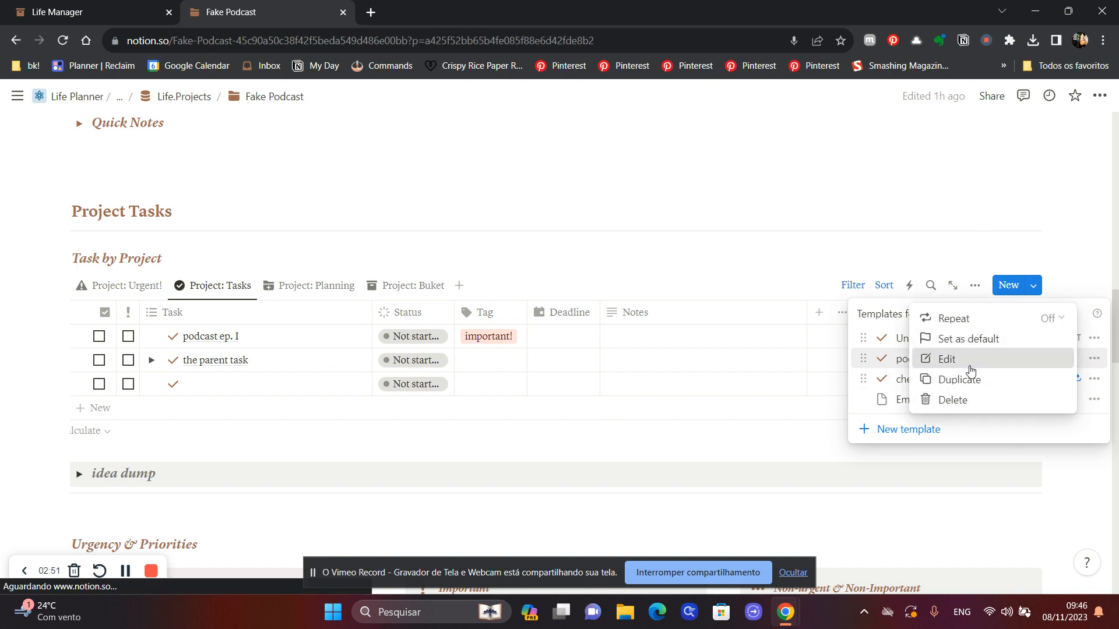
click(967, 360)
scroll(568, 349, down, 8)
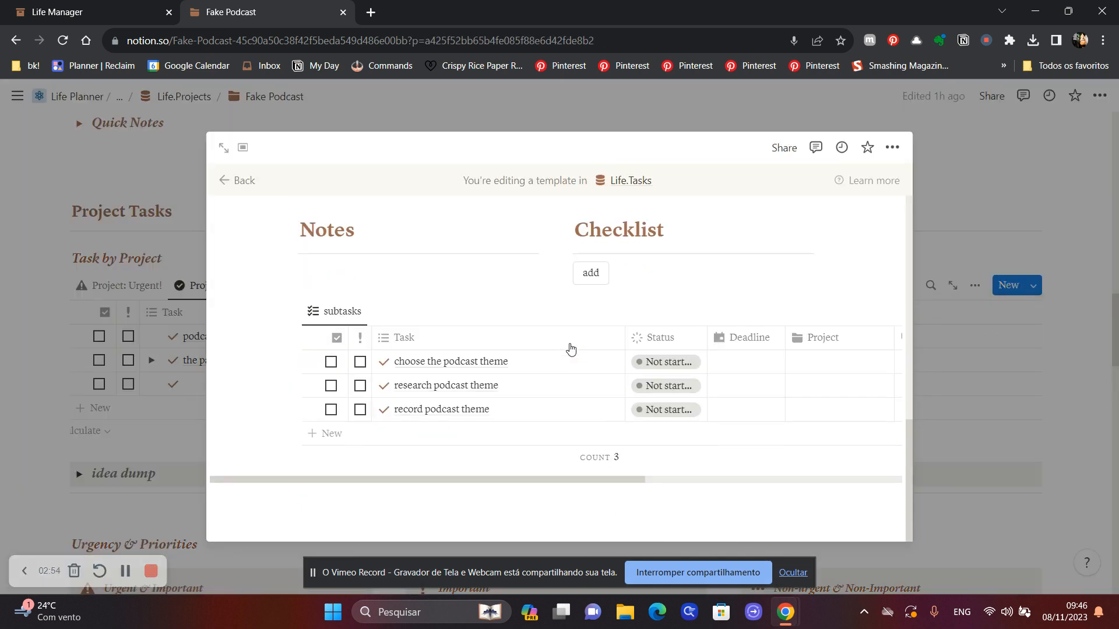
click(807, 371)
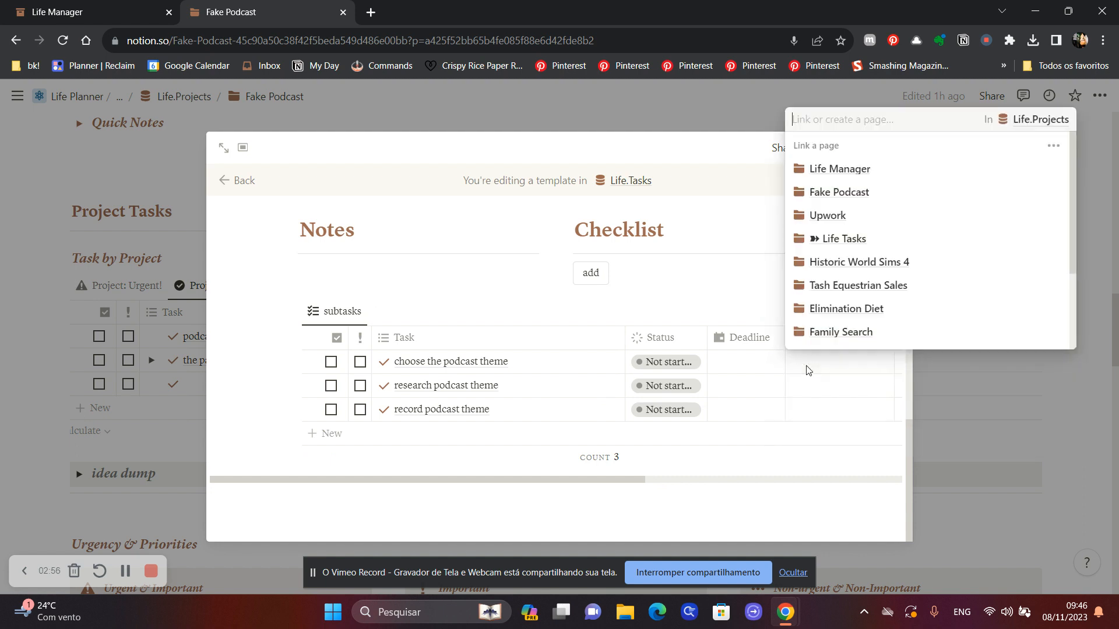
click(859, 192)
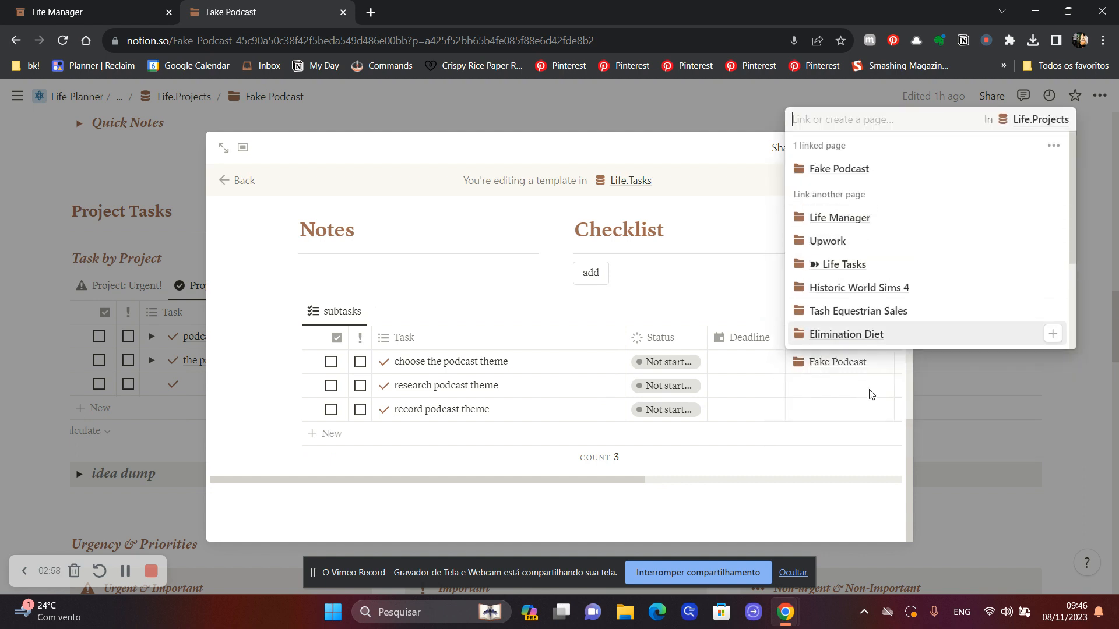
click(877, 390)
drag(894, 374, 451, 423)
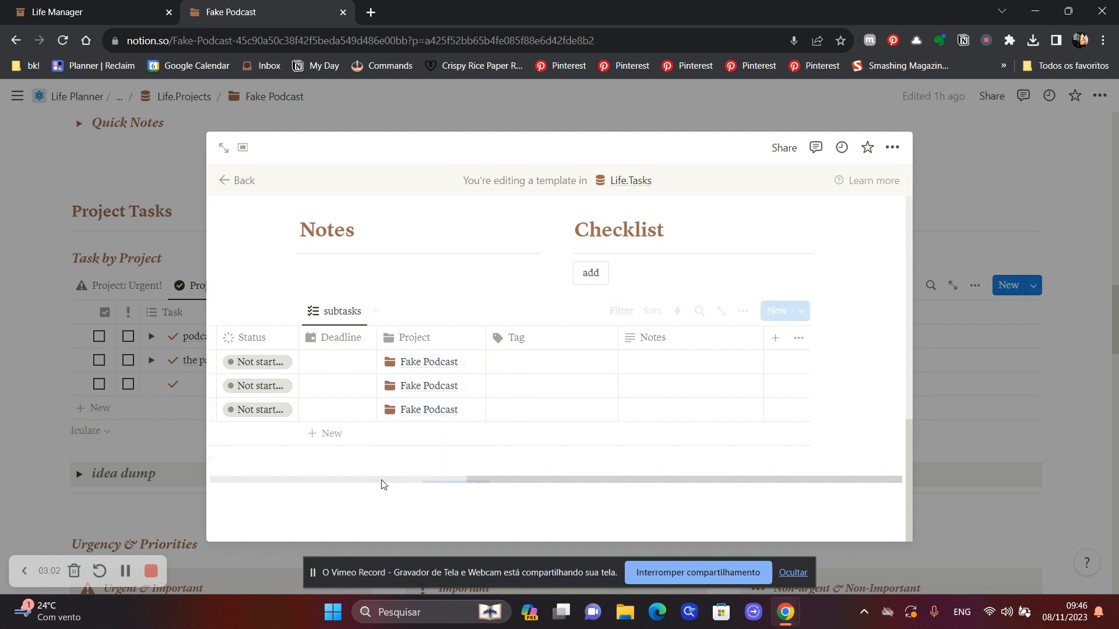
Narrow the Task column and reorder the template's subtasks table with Status before Task and Project before Deadline, and return to the Fake Podcast page
drag(477, 488, 169, 481)
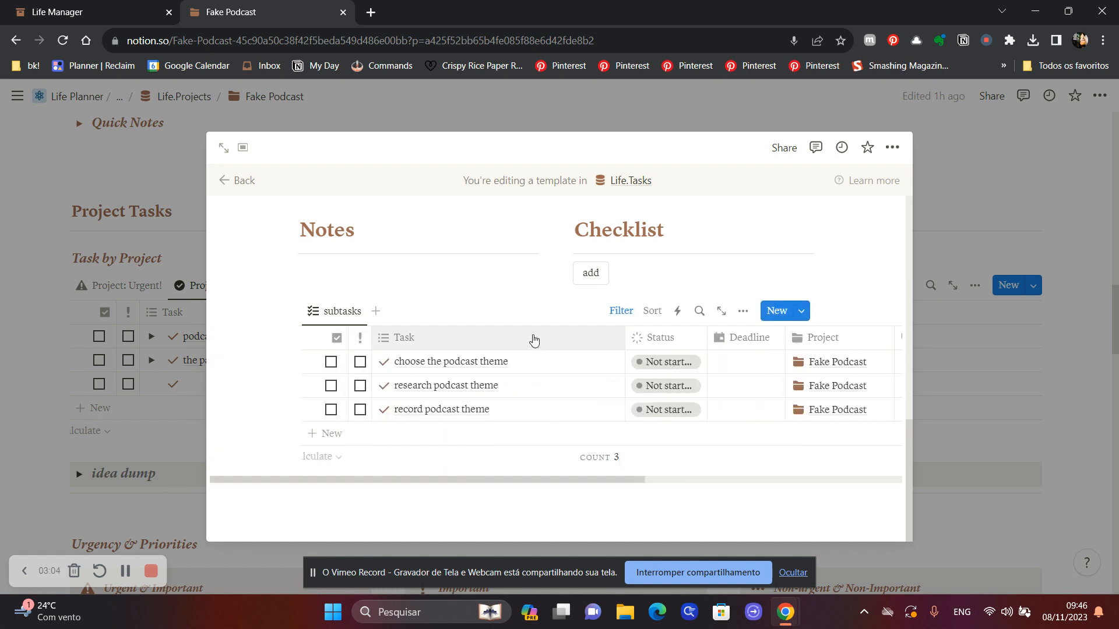
drag(625, 339, 529, 338)
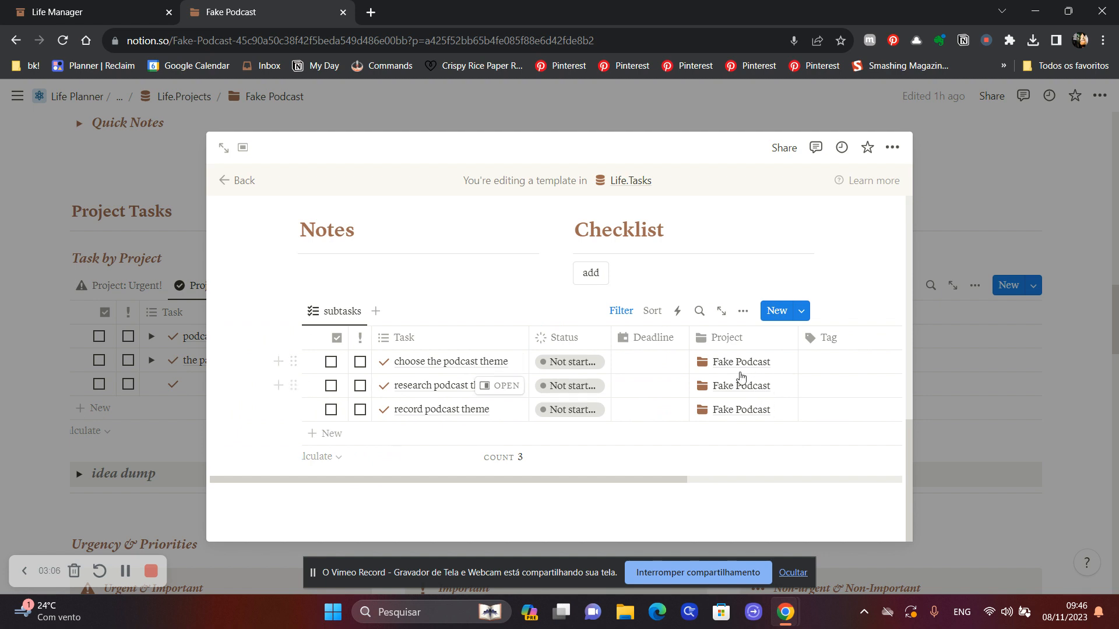
drag(673, 485, 705, 483)
drag(709, 338, 623, 344)
drag(524, 338, 364, 340)
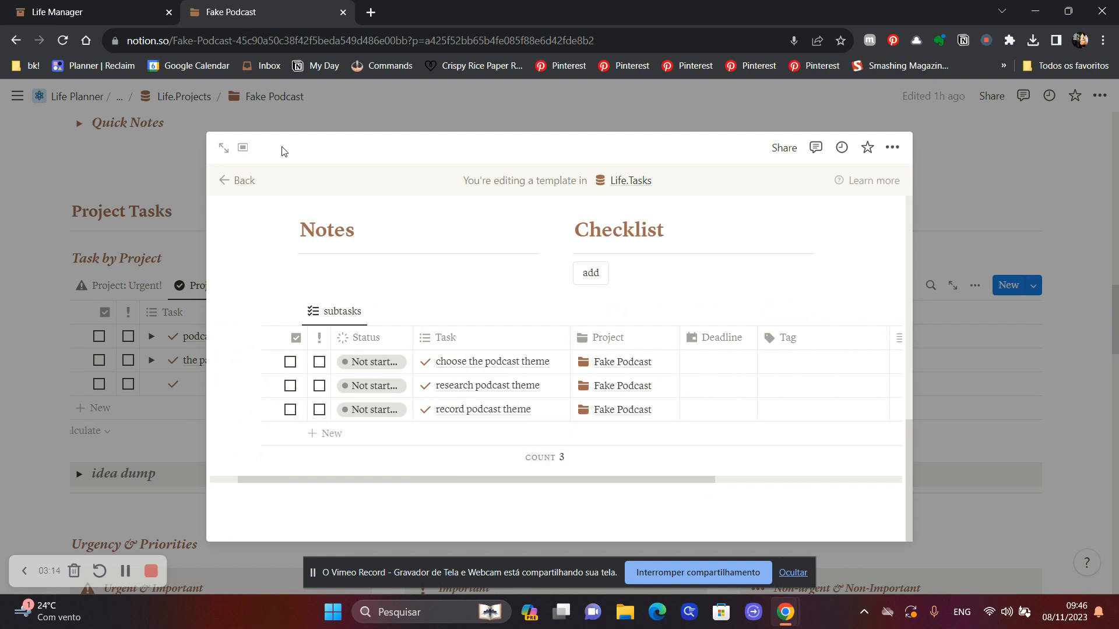
click(235, 184)
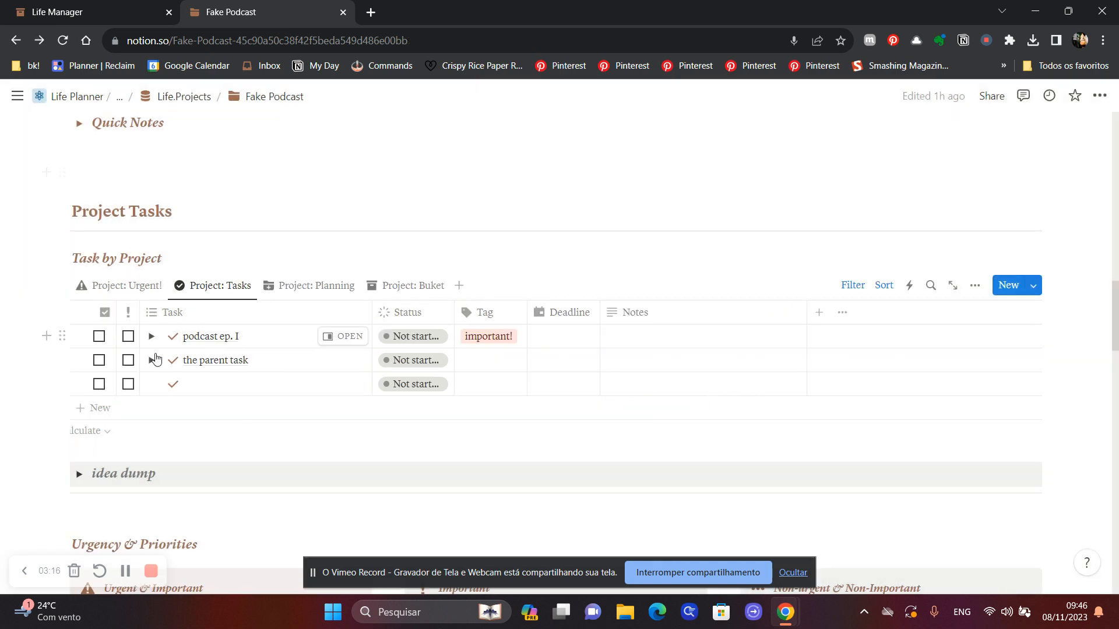
Replace the podcast ep. I task with a new one from the podcast ep. template named "podcast ep.I", and expand its sub-items
click(81, 337)
key(Delete)
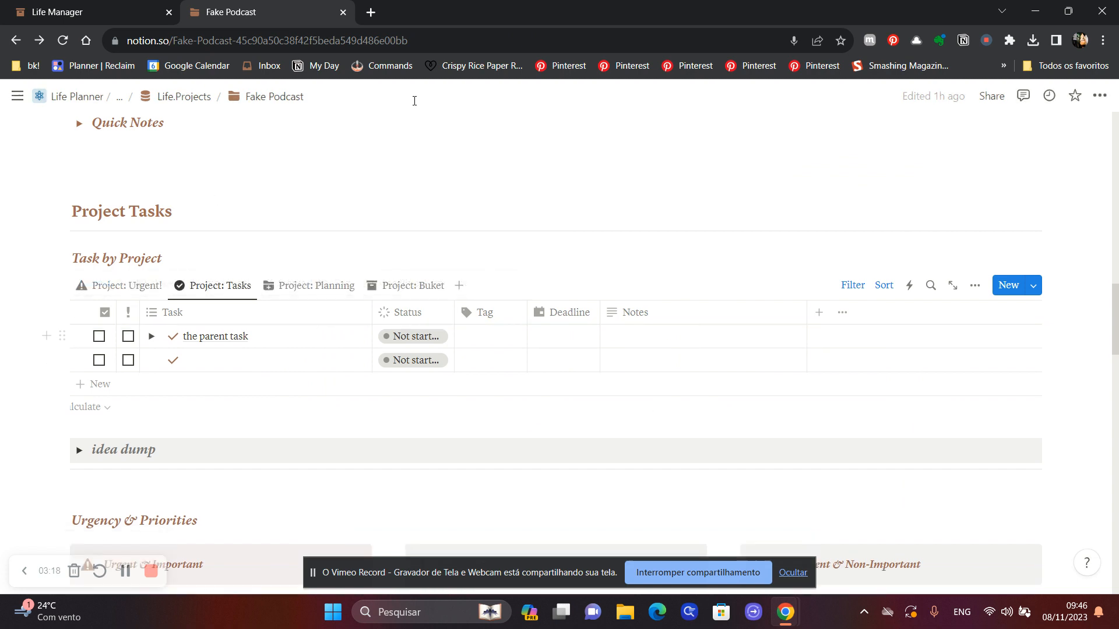
click(1034, 286)
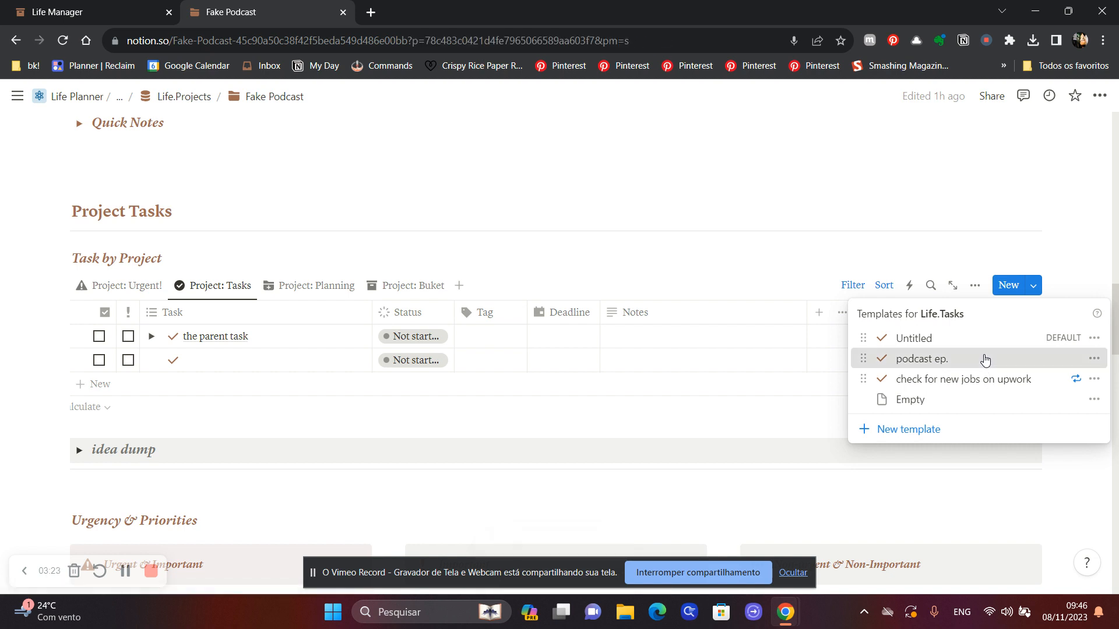
click(986, 360)
click(675, 154)
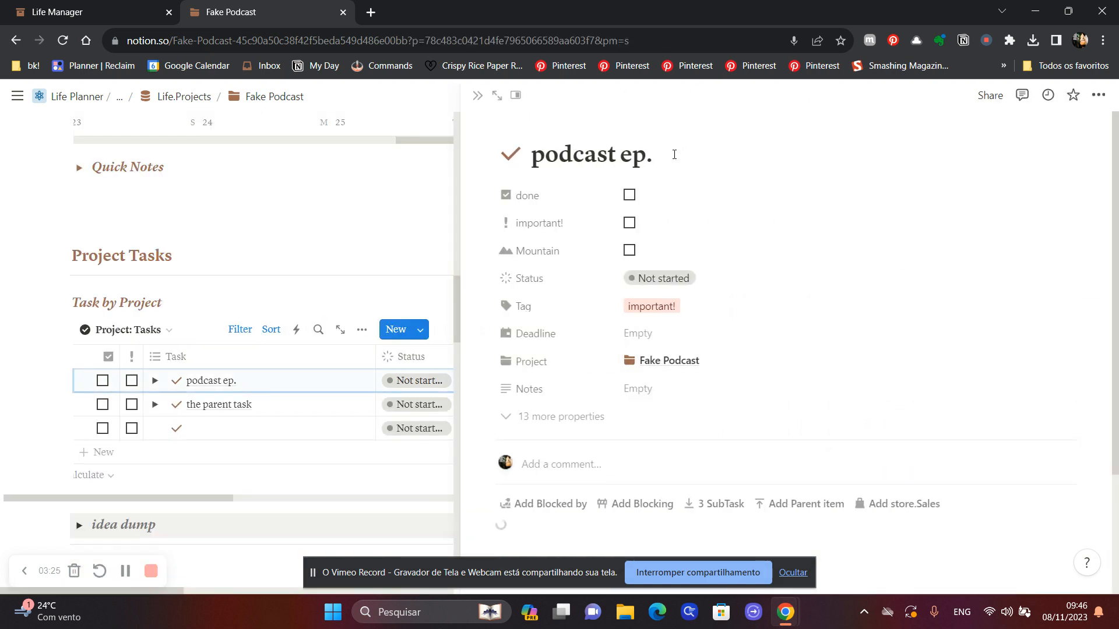
text(I)
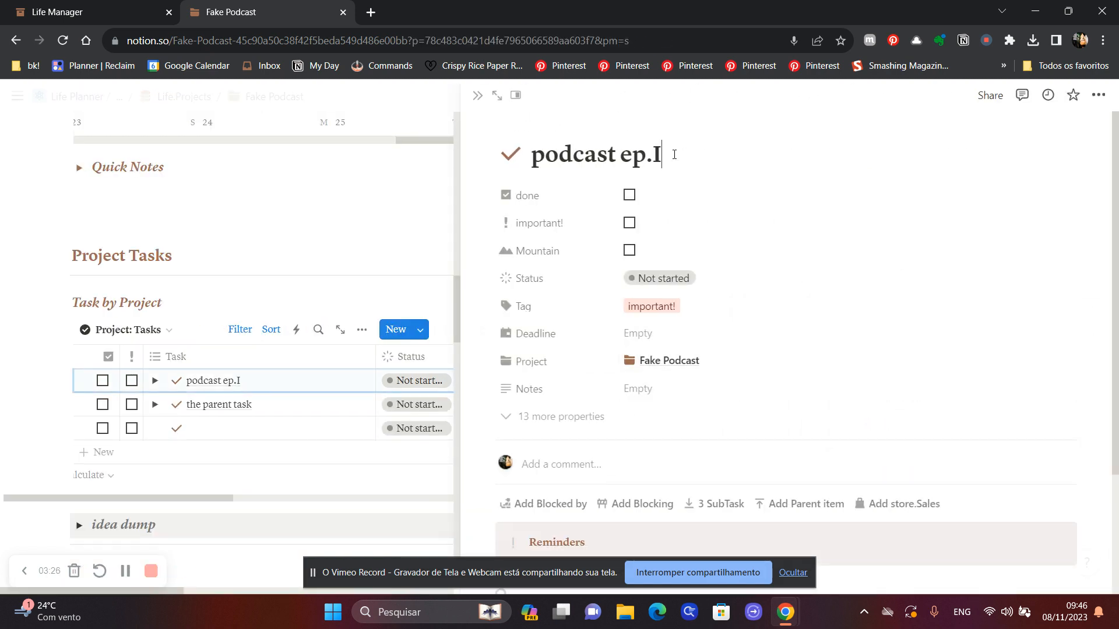
click(479, 95)
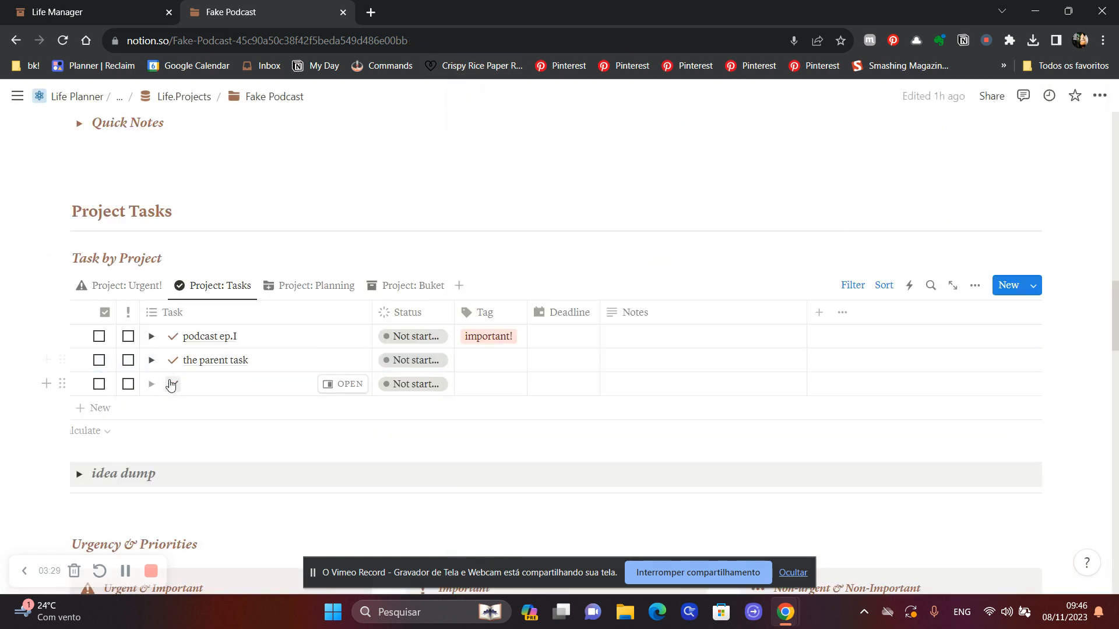
click(152, 336)
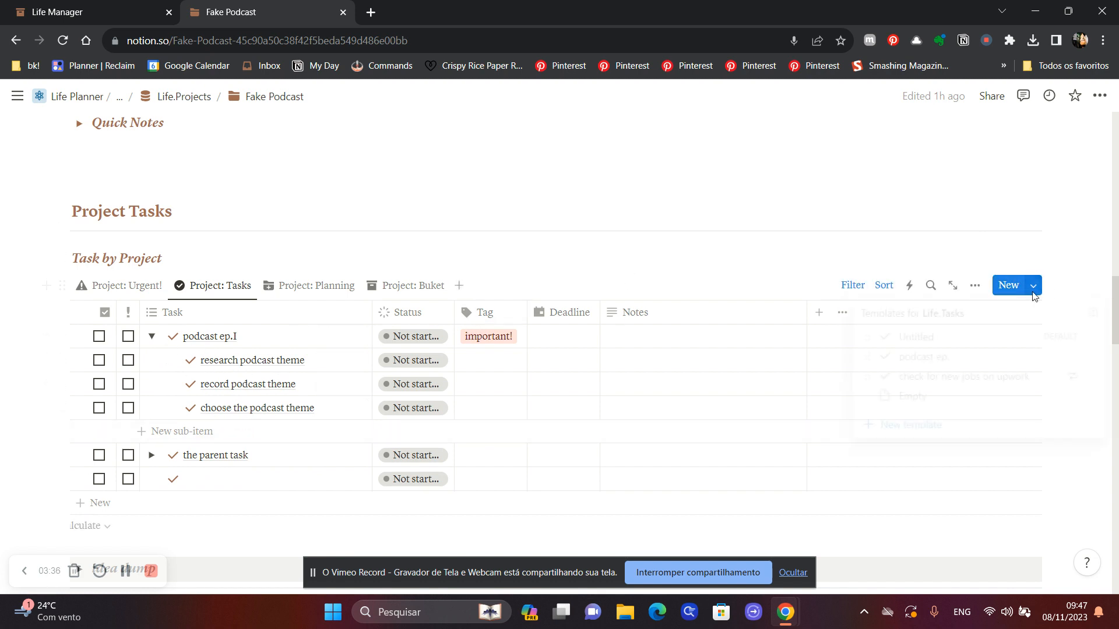
Create another task from the podcast ep. template named "podcast ep. II" and expand its sub-items
click(1034, 285)
click(922, 358)
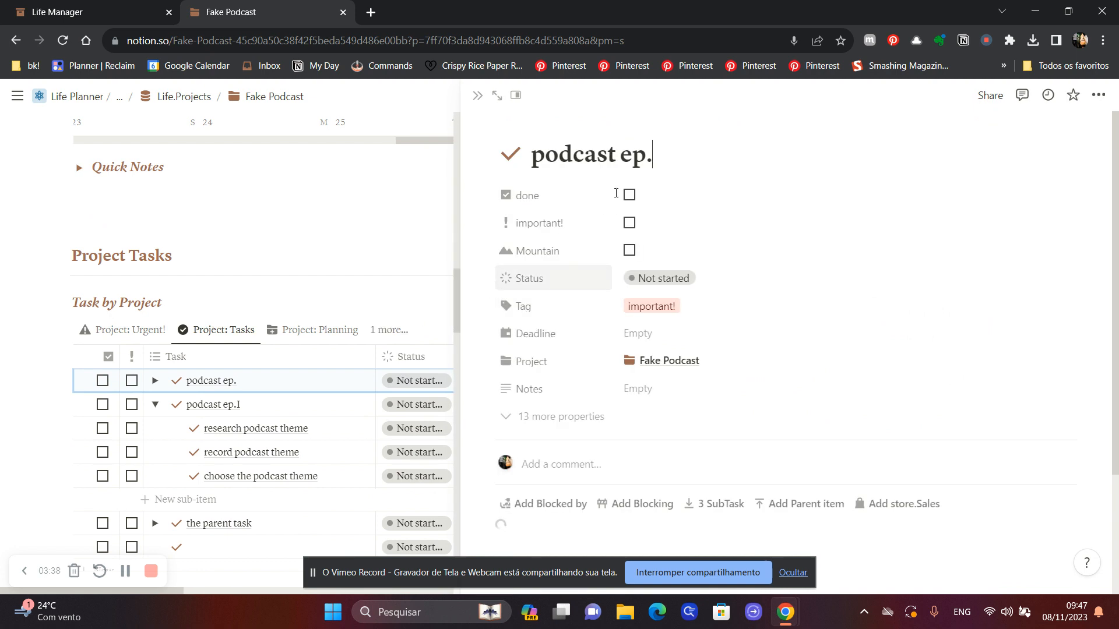
text(II)
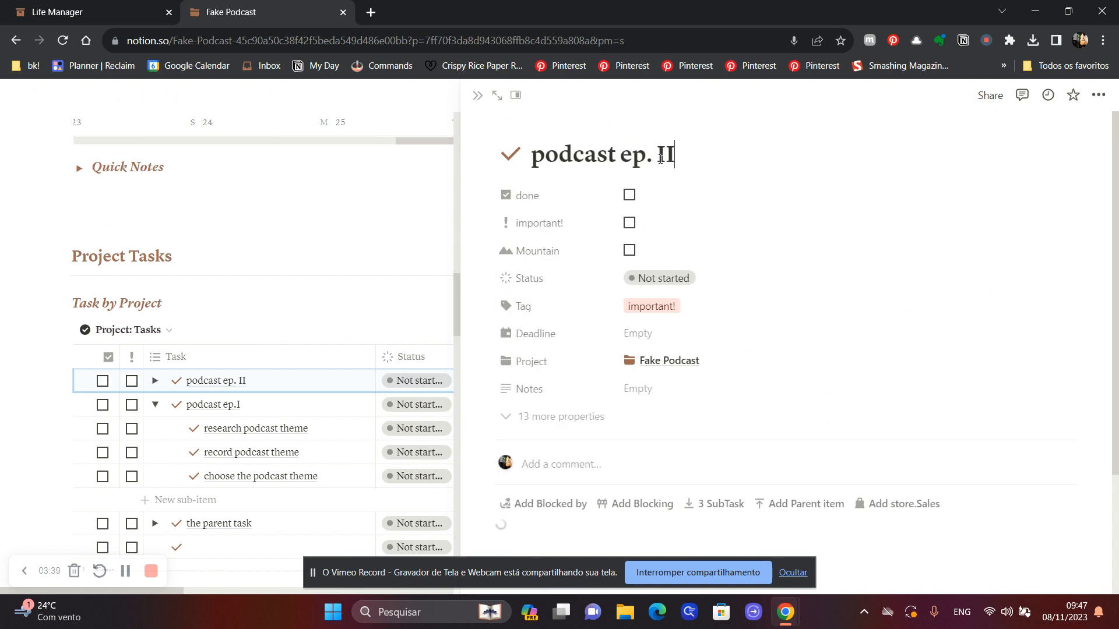
click(479, 95)
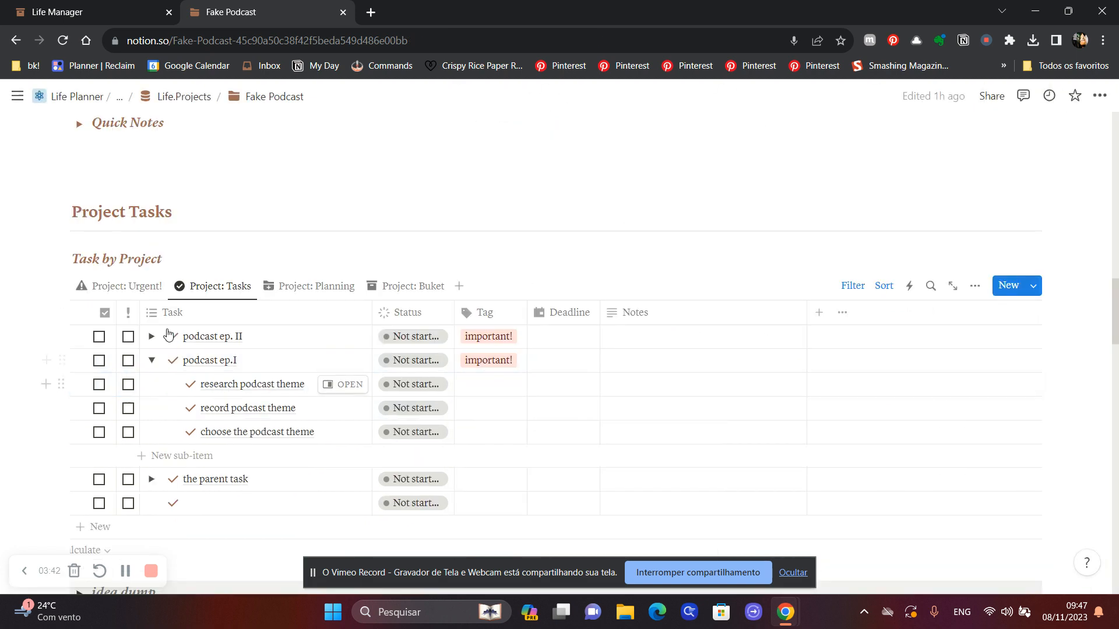
click(150, 332)
scroll(625, 375, down, 3)
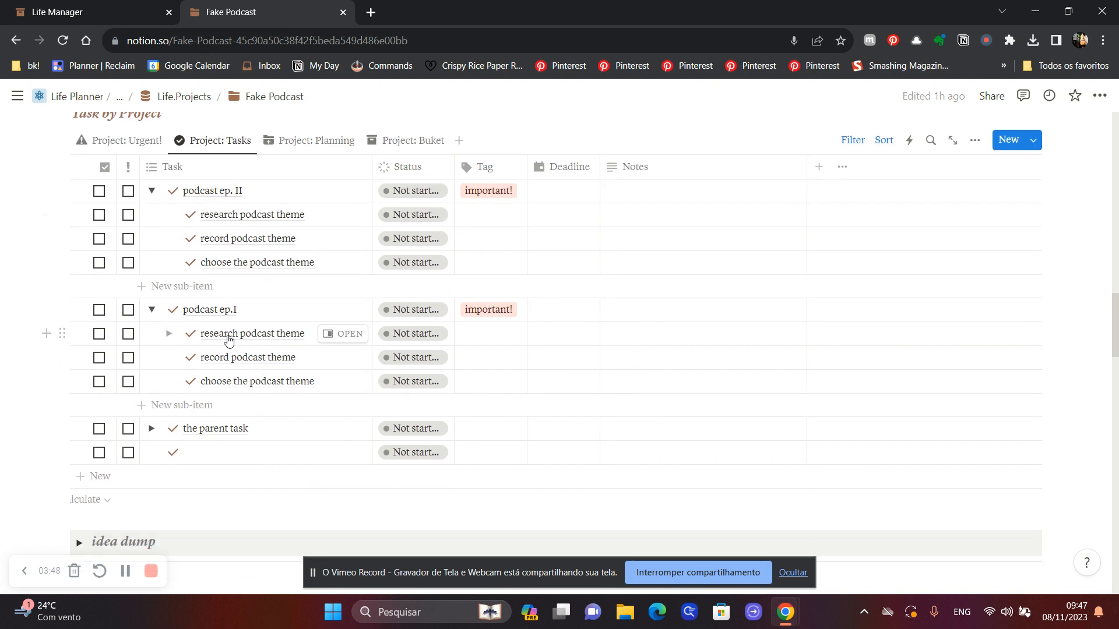
Mark the "research podcast theme" subtask under podcast ep.I as important
click(129, 335)
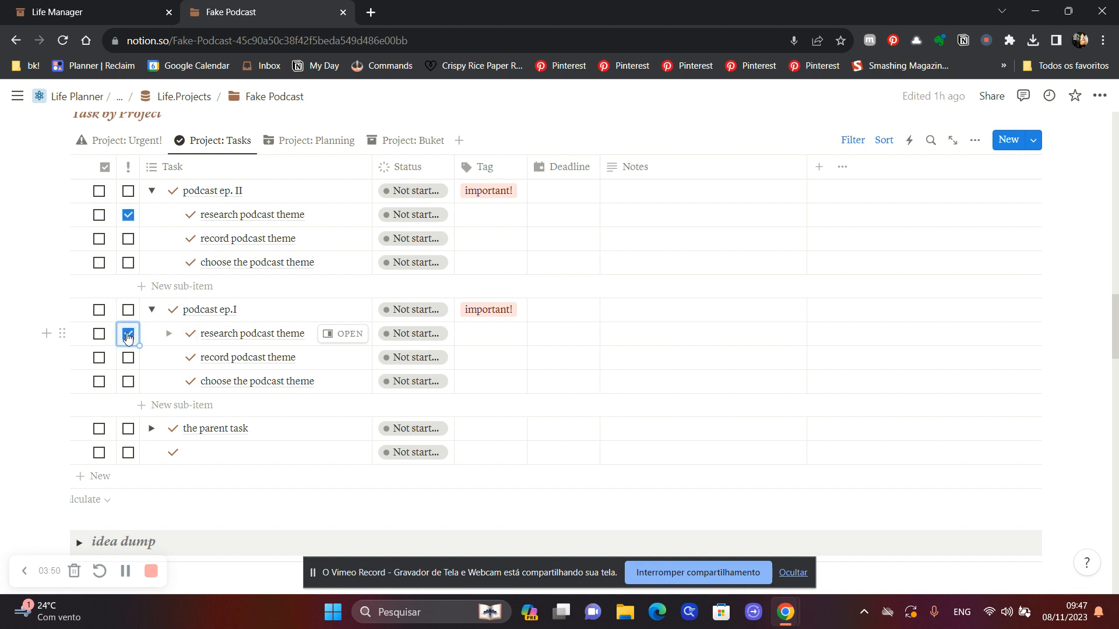
click(128, 334)
click(128, 334)
click(128, 334)
click(128, 334)
Append "(these are the same task in different parent tasks)" to the name of the "research podcast theme" subtask under podcast ep.I
click(304, 332)
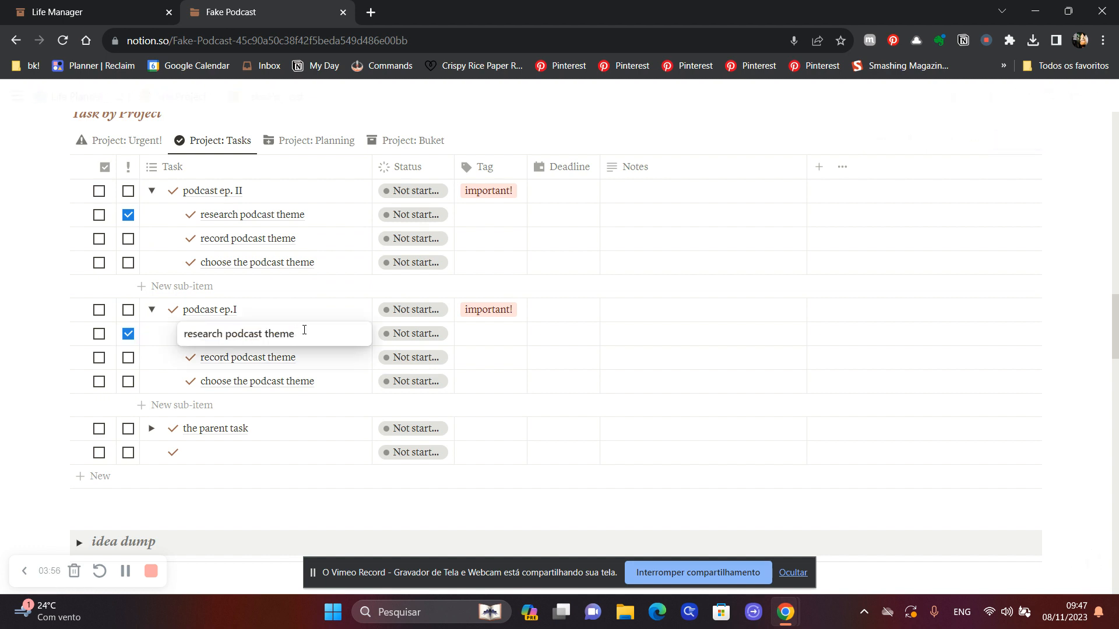
text(e the same task in different parent tasks))
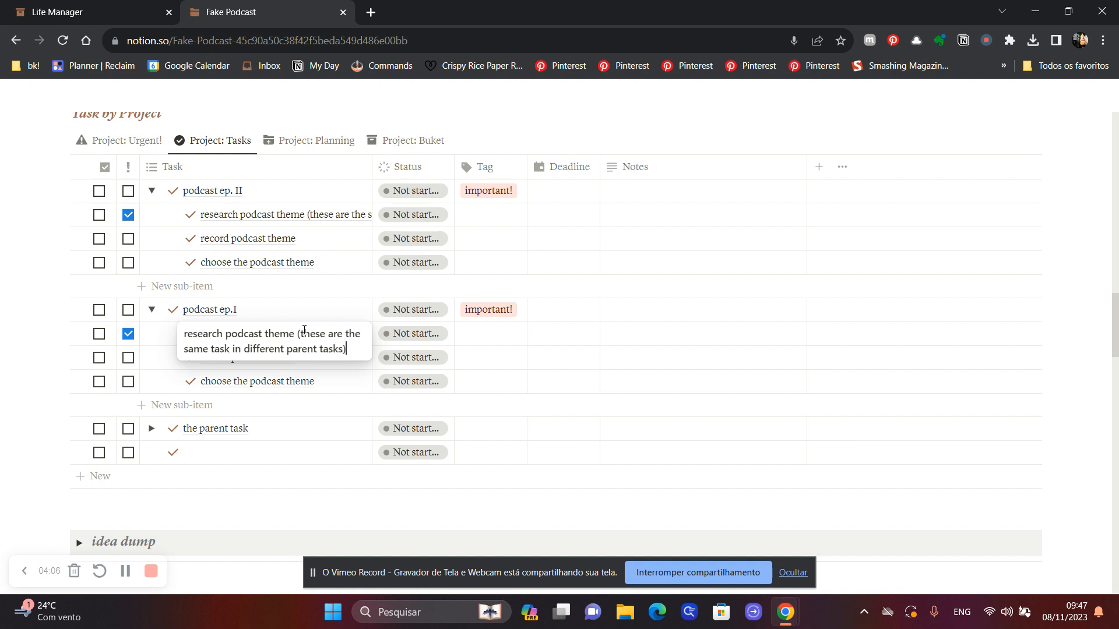
key(Return)
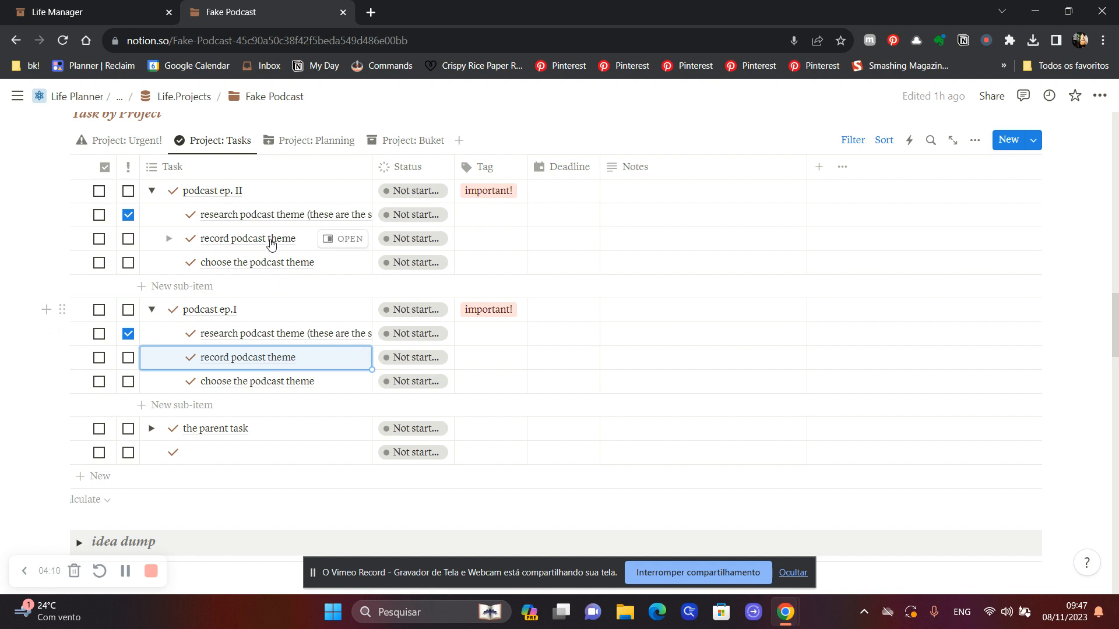
Rename the "record podcast theme" subtask under podcast ep.I as "record podcast theme (ok?)"
click(306, 356)
text(()
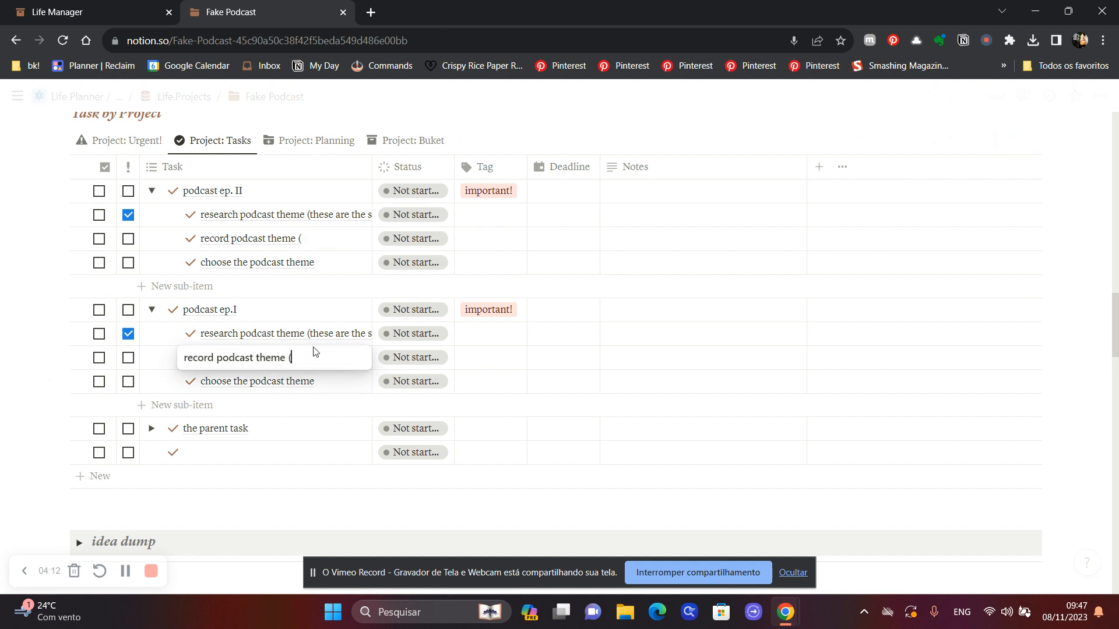
text(ok?))
key(Return)
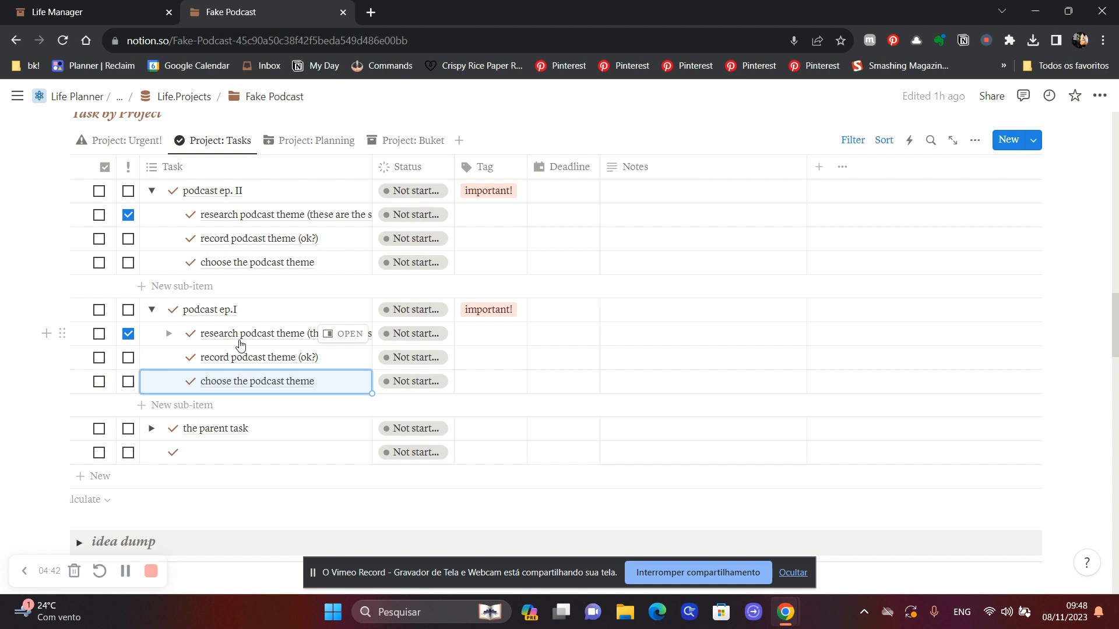
Mark the research, record and choose podcast theme subtasks under podcast ep.I as done
click(98, 335)
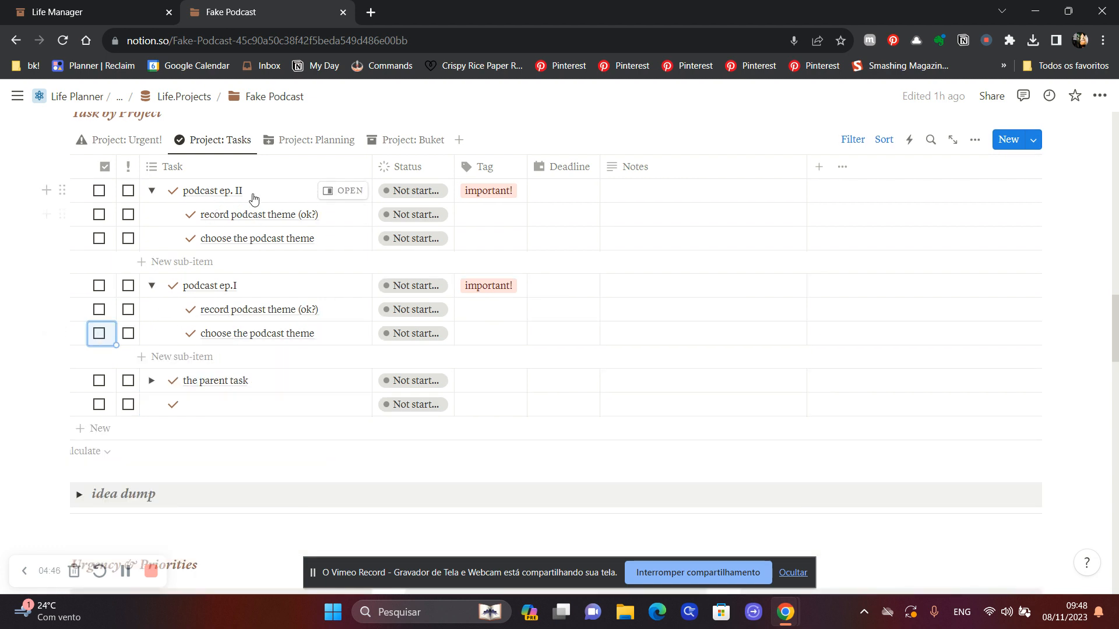
click(100, 312)
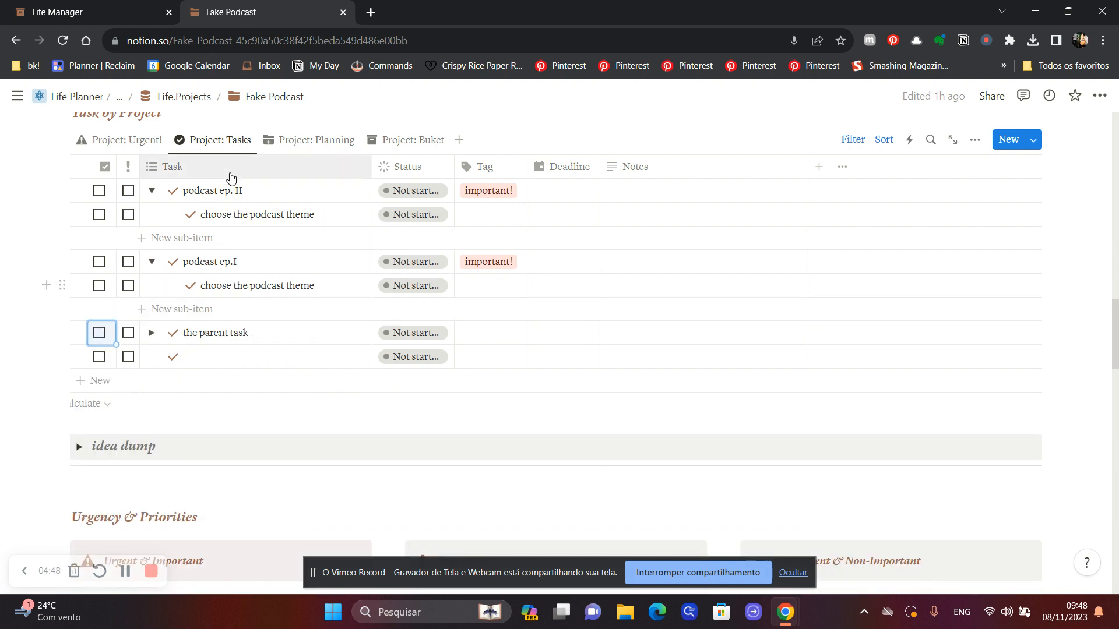
click(100, 288)
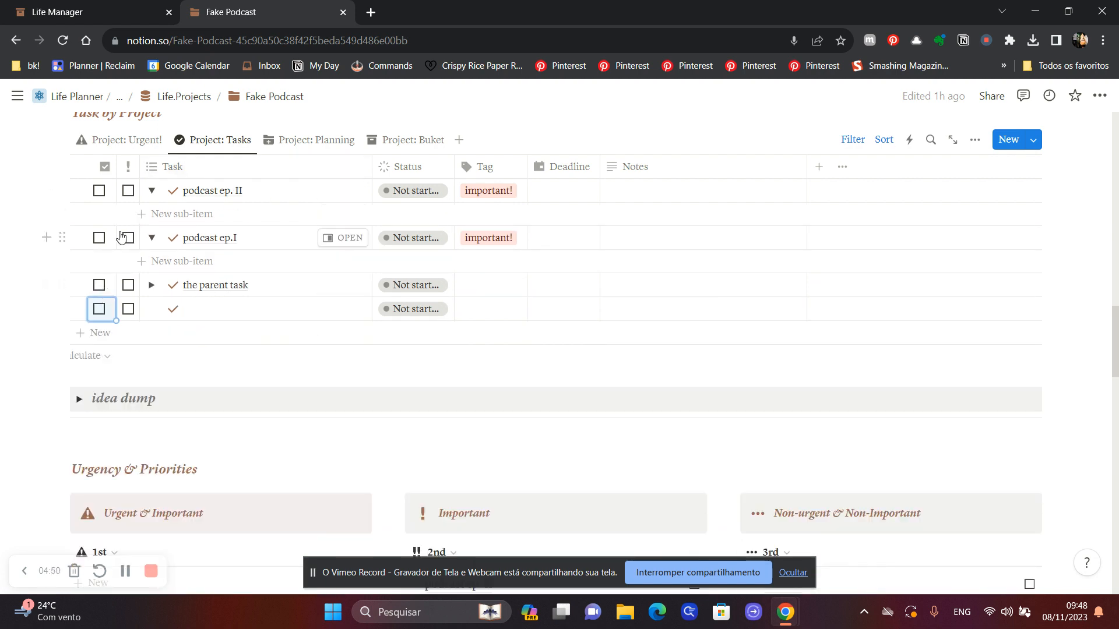
Mark podcast ep.I and podcast ep. II as done and delete the untitled task from the project's task list
click(101, 239)
click(99, 190)
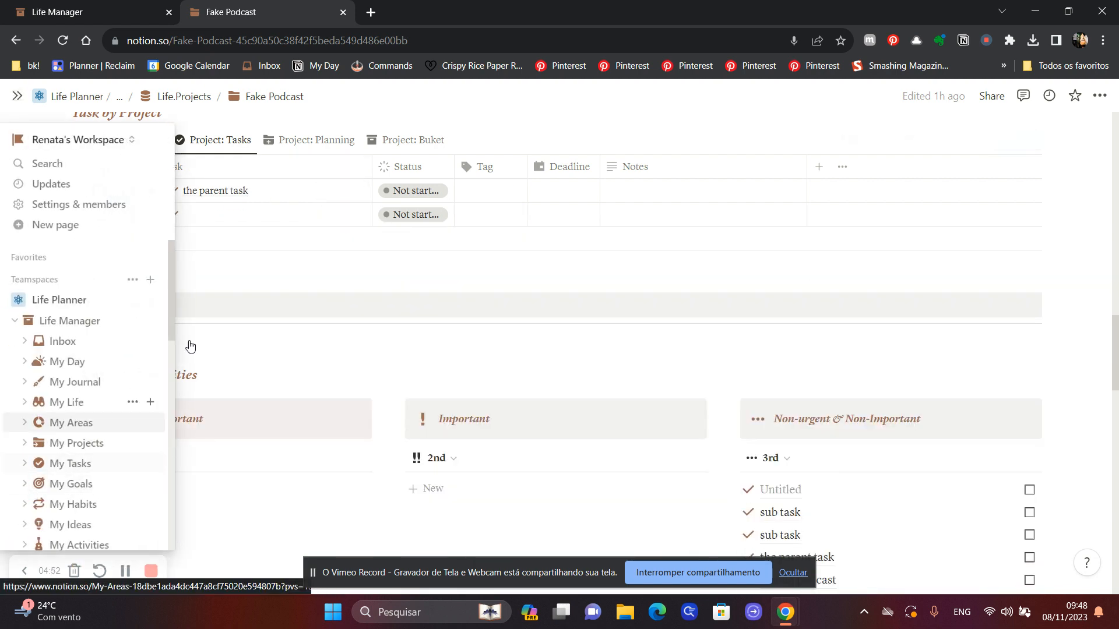
click(82, 214)
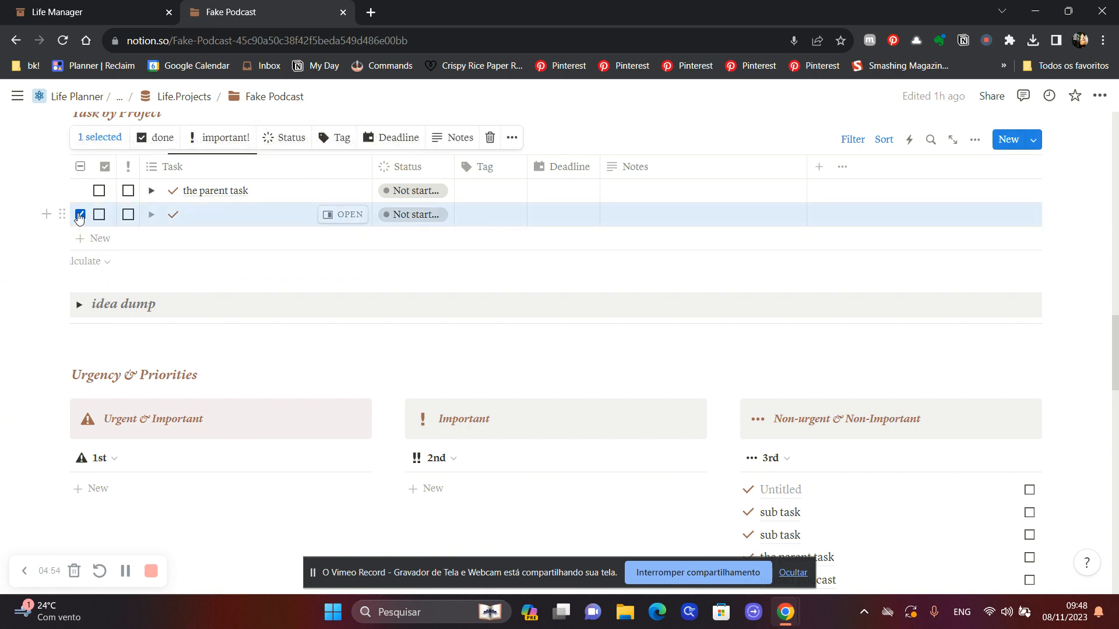
key(Delete)
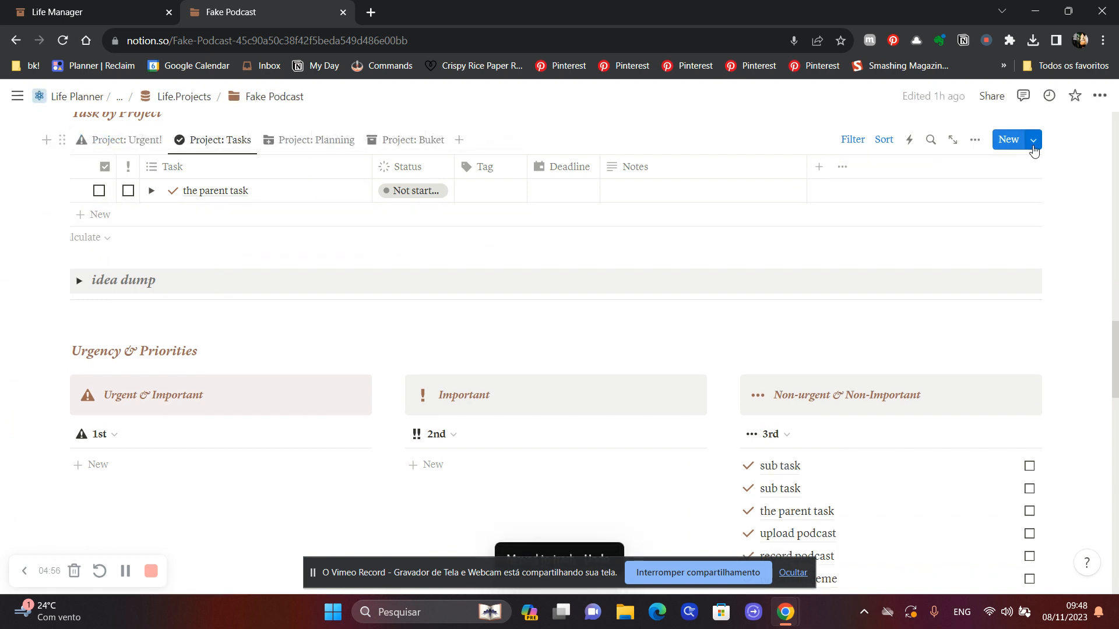
Open the podcast ep. task template for editing as a full page
click(1033, 141)
click(1093, 213)
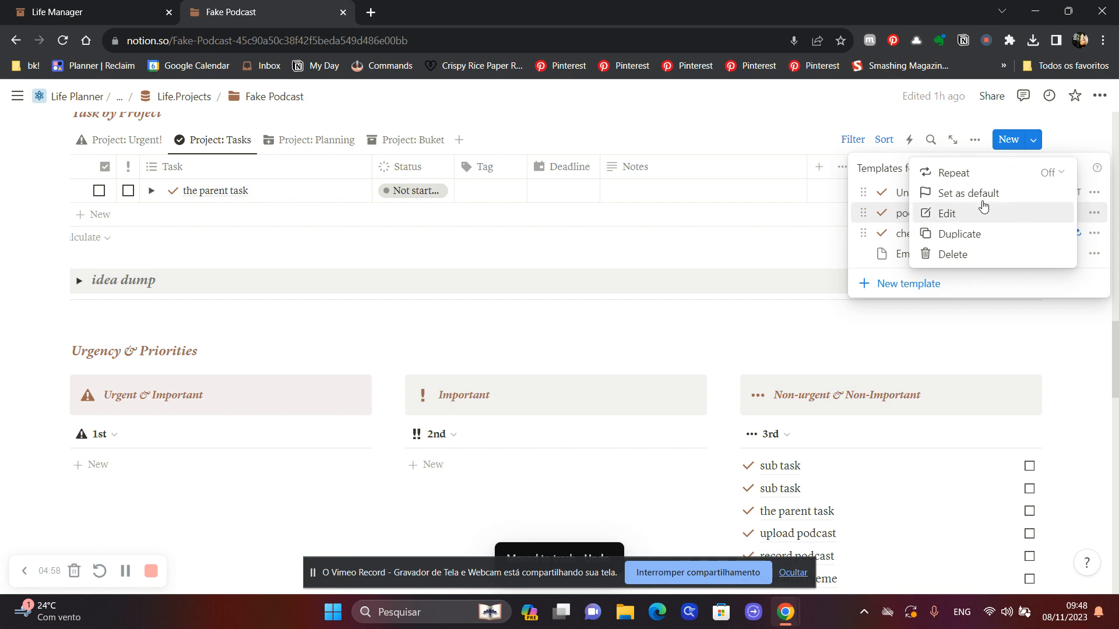
click(971, 215)
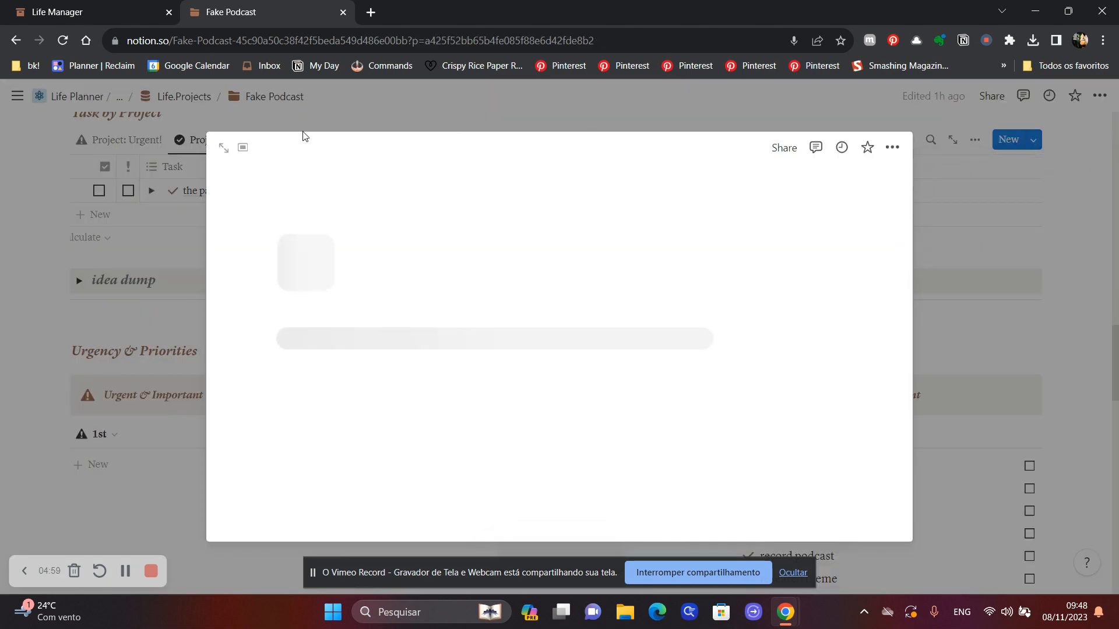
click(223, 150)
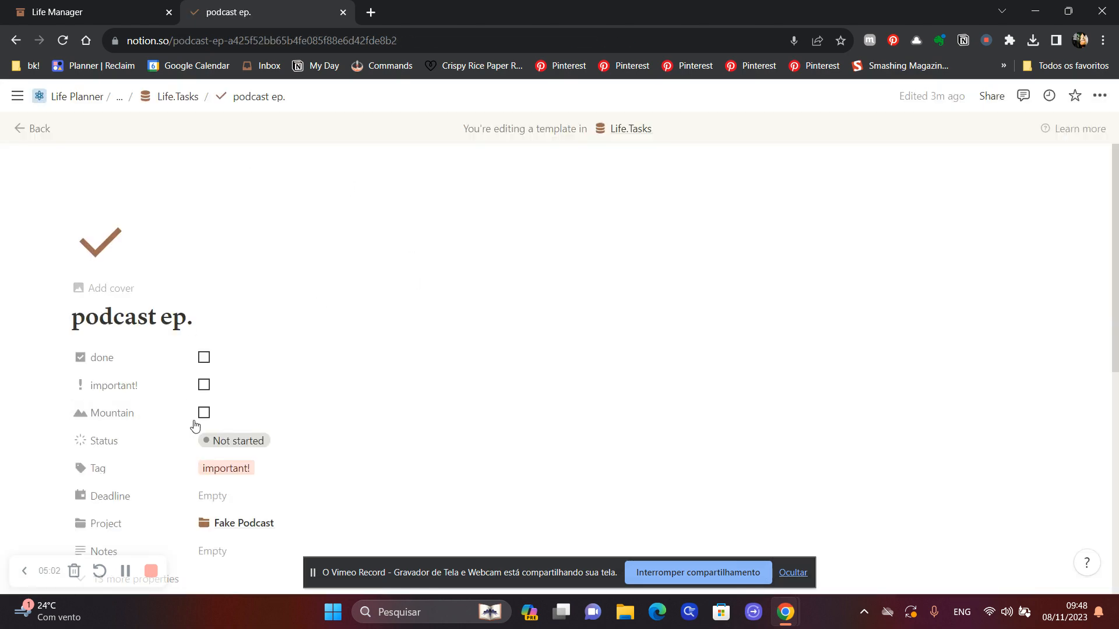
Insert a button block below the template's subtasks view that adds a page to the Life.Tasks database
scroll(212, 370, down, 8)
scroll(213, 372, down, 2)
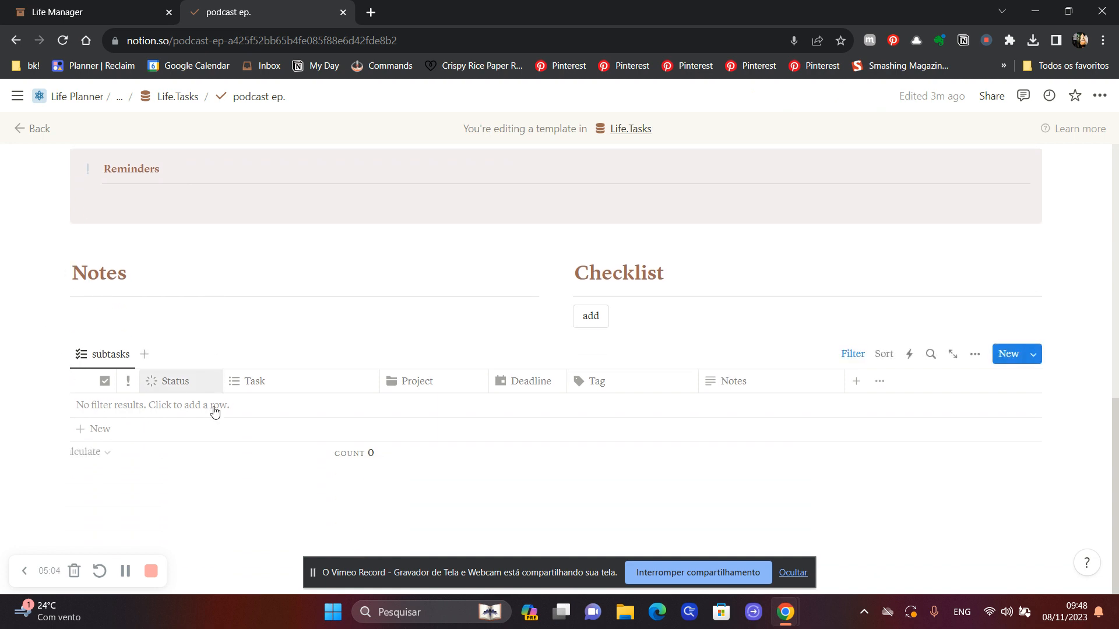
click(147, 491)
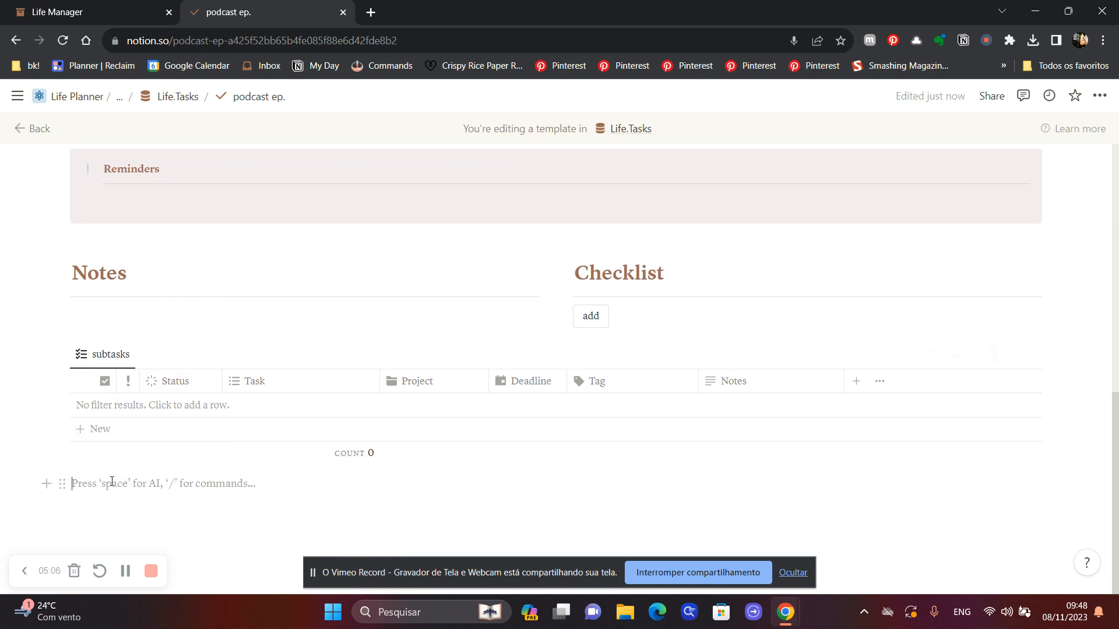
text(/bu)
key(Down)
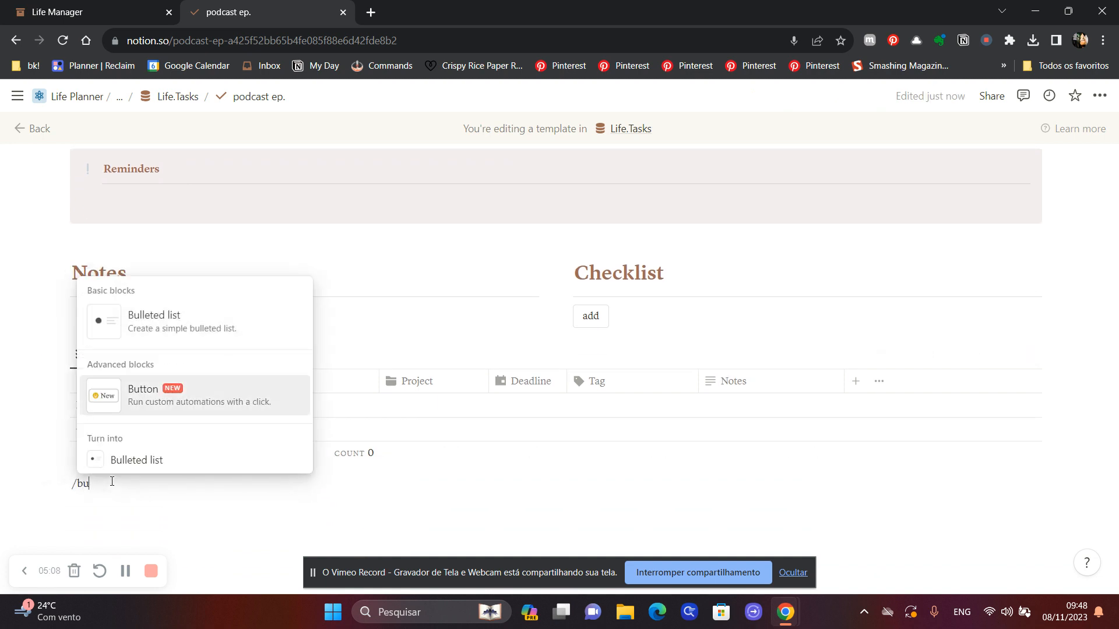
key(Return)
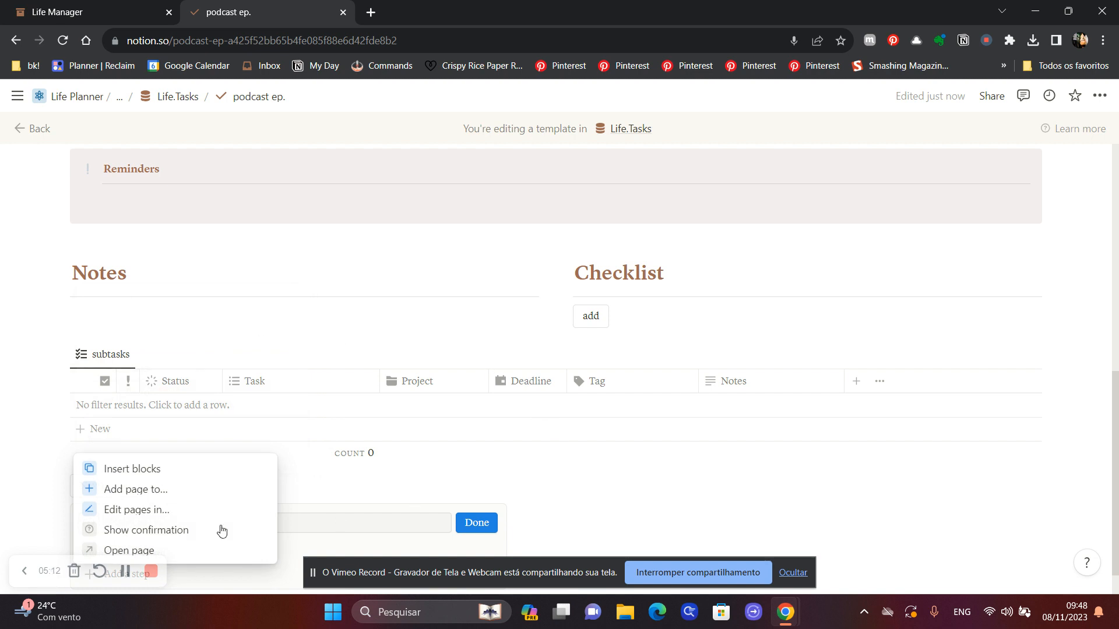
click(123, 492)
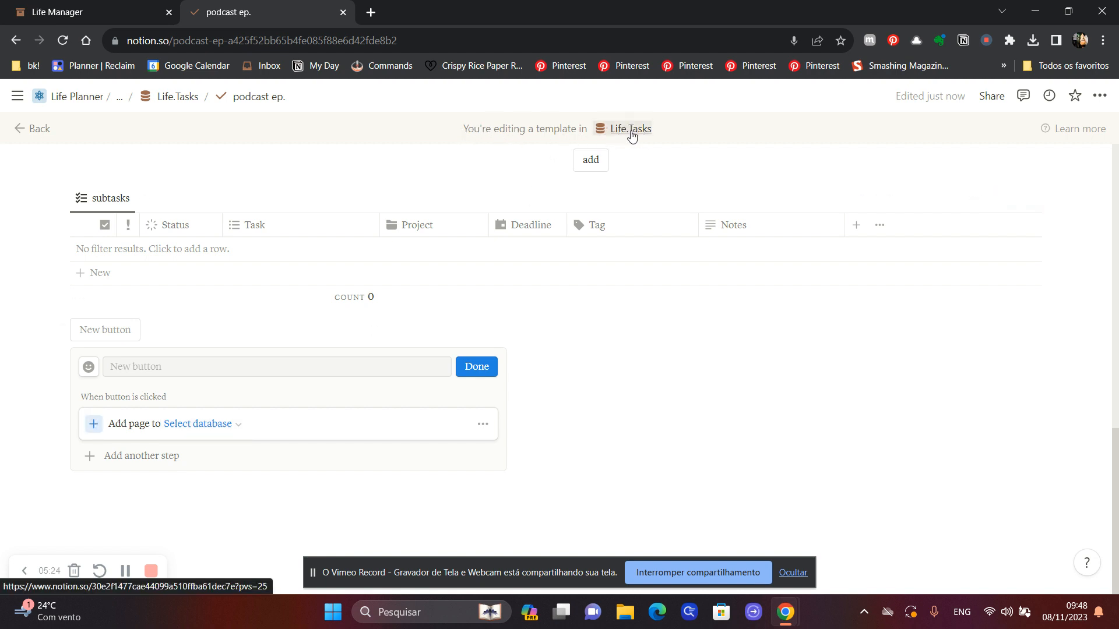
click(207, 424)
click(124, 243)
Name the button's new task "choose a theme" and set its Tag property to research and important!
click(226, 449)
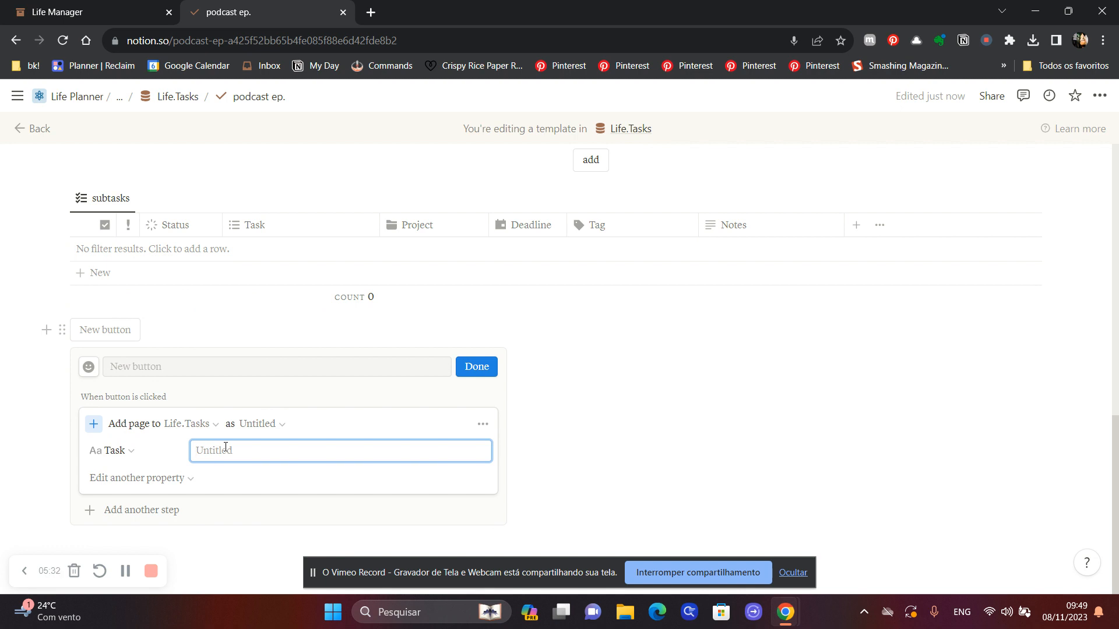
text(choose a theme)
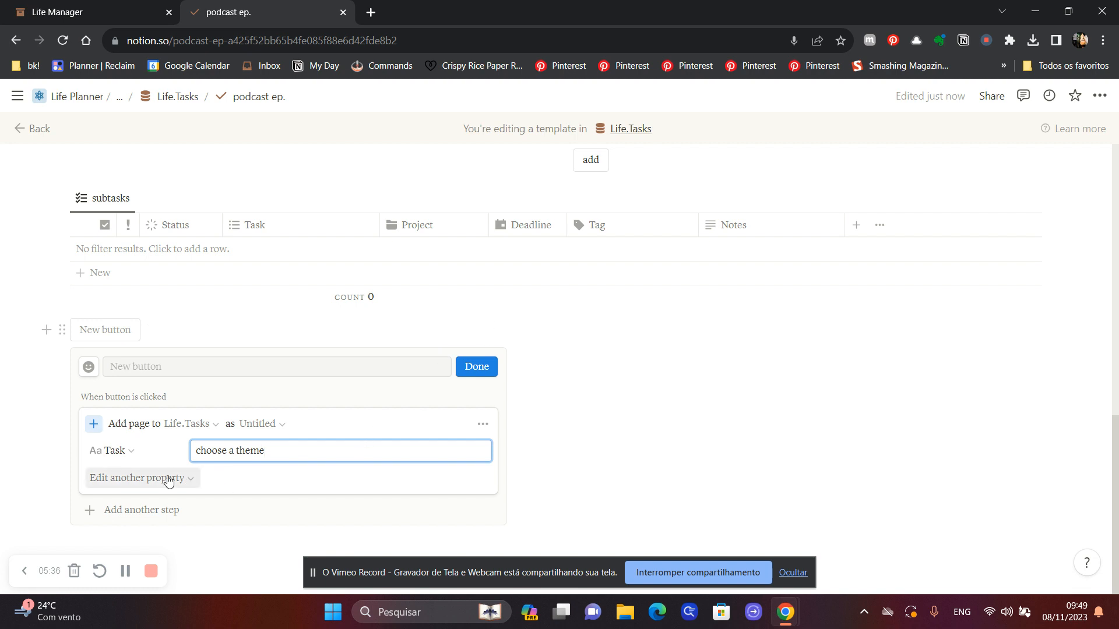
click(140, 478)
click(56, 350)
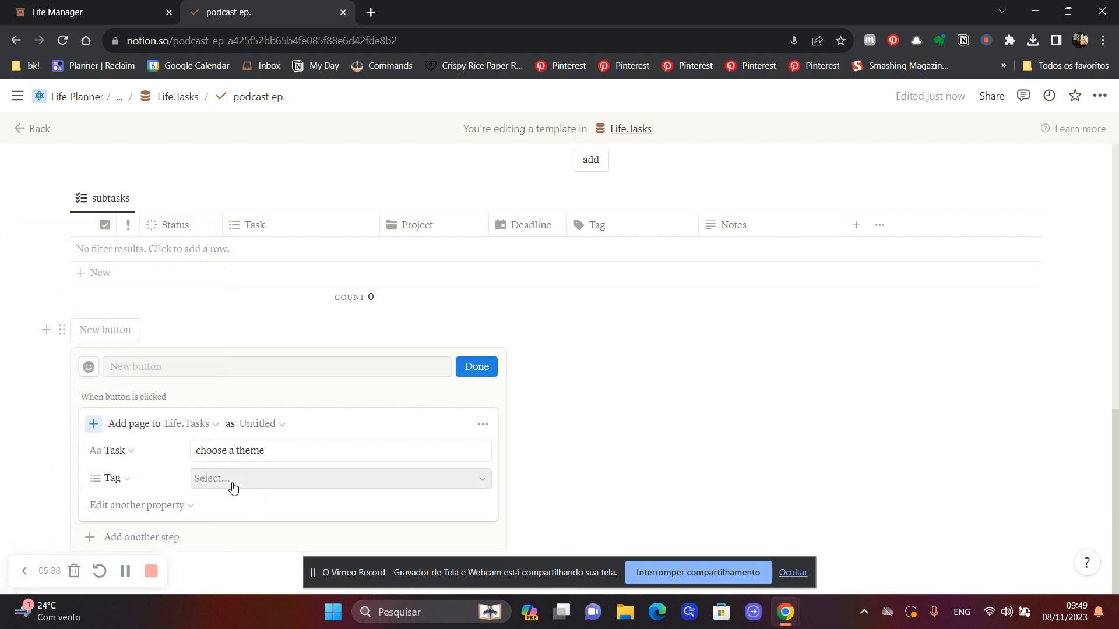
click(233, 486)
text(rese)
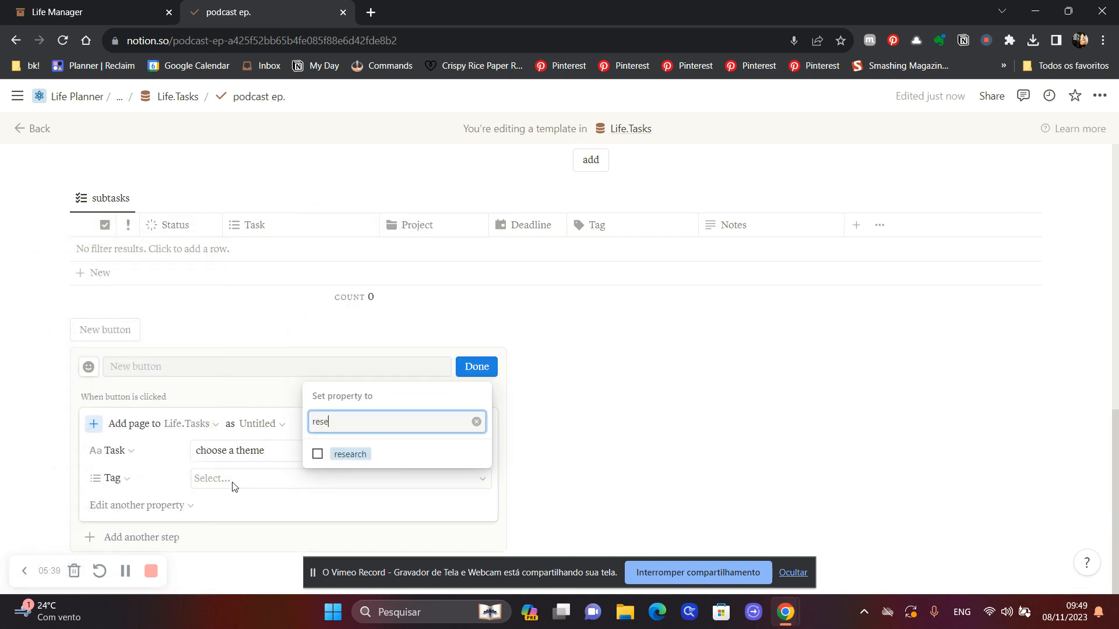
click(353, 453)
click(355, 385)
click(569, 475)
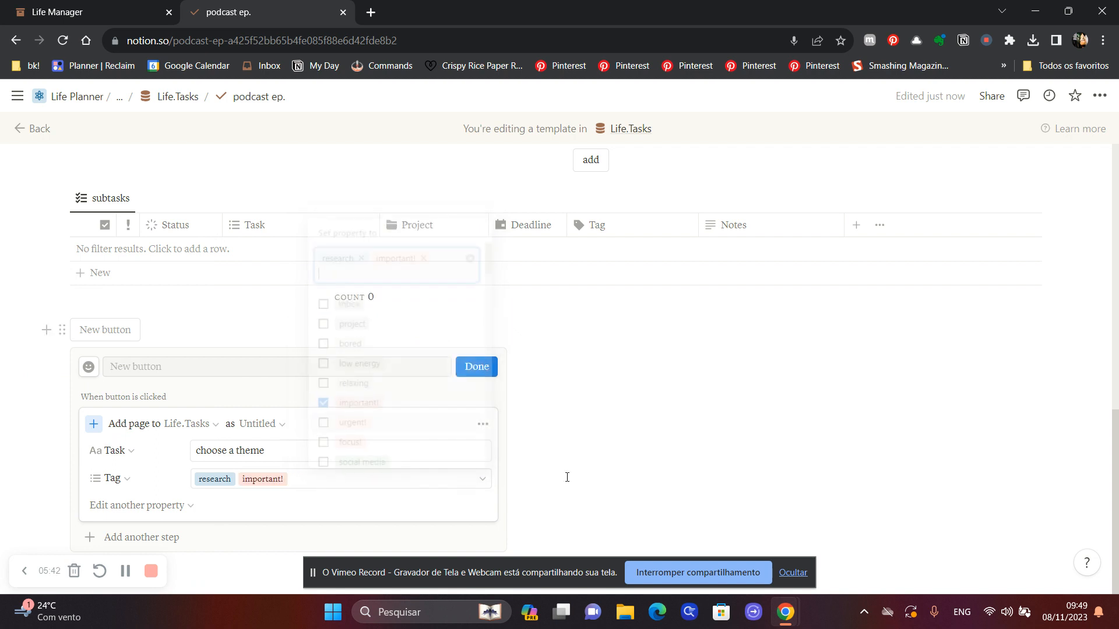
Add the Parent item property to the "choose a theme" action and set it to This page
scroll(117, 452, down, 1)
click(128, 432)
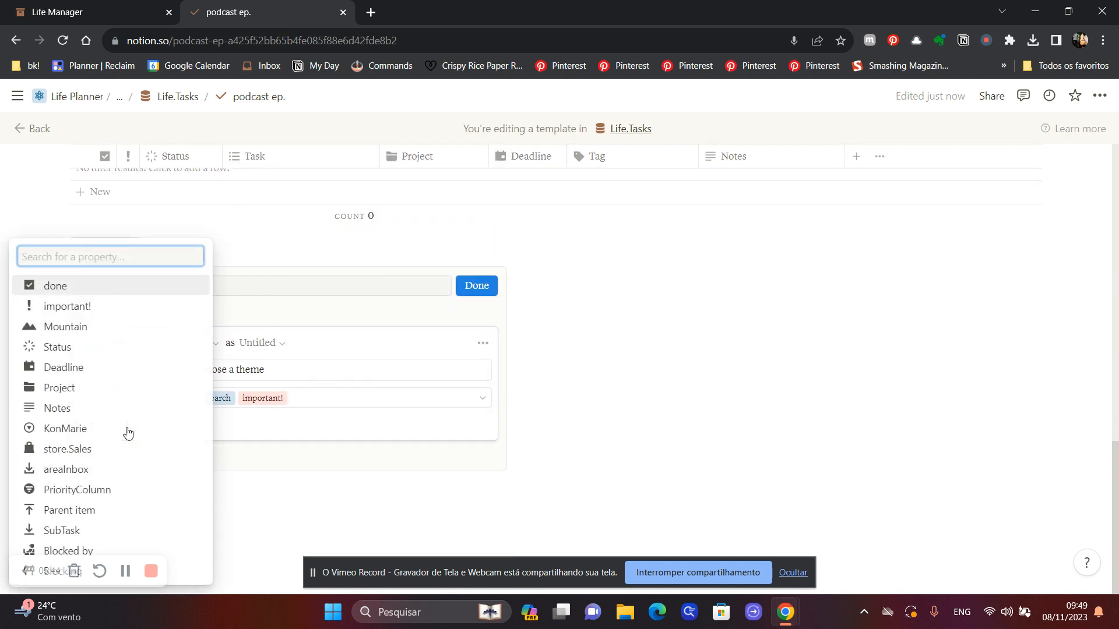
click(347, 515)
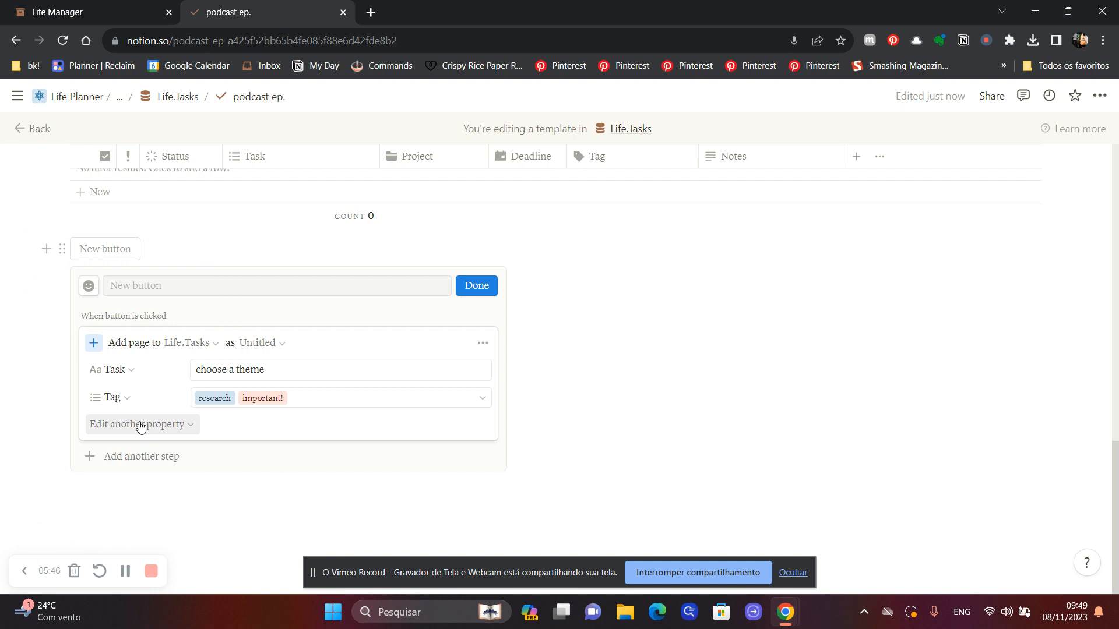
click(140, 426)
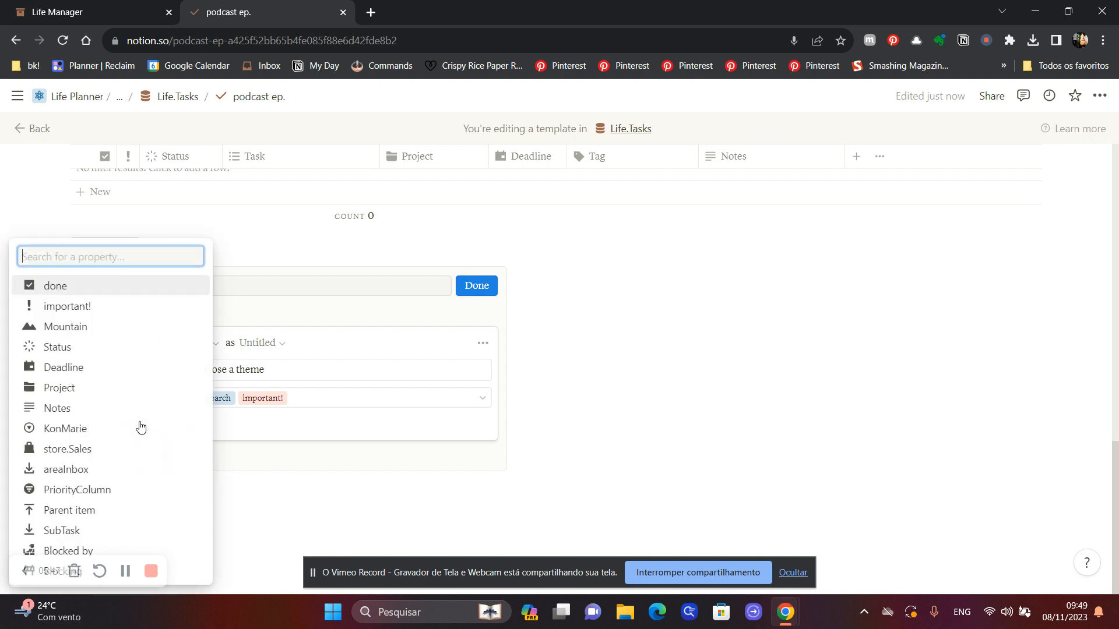
click(80, 512)
click(211, 432)
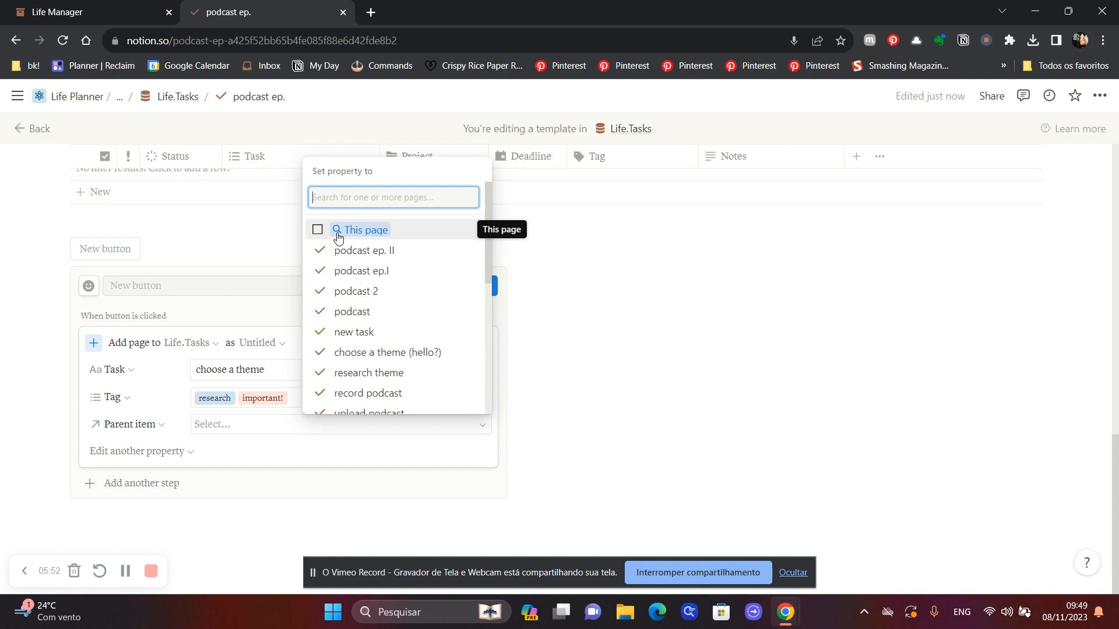
click(338, 233)
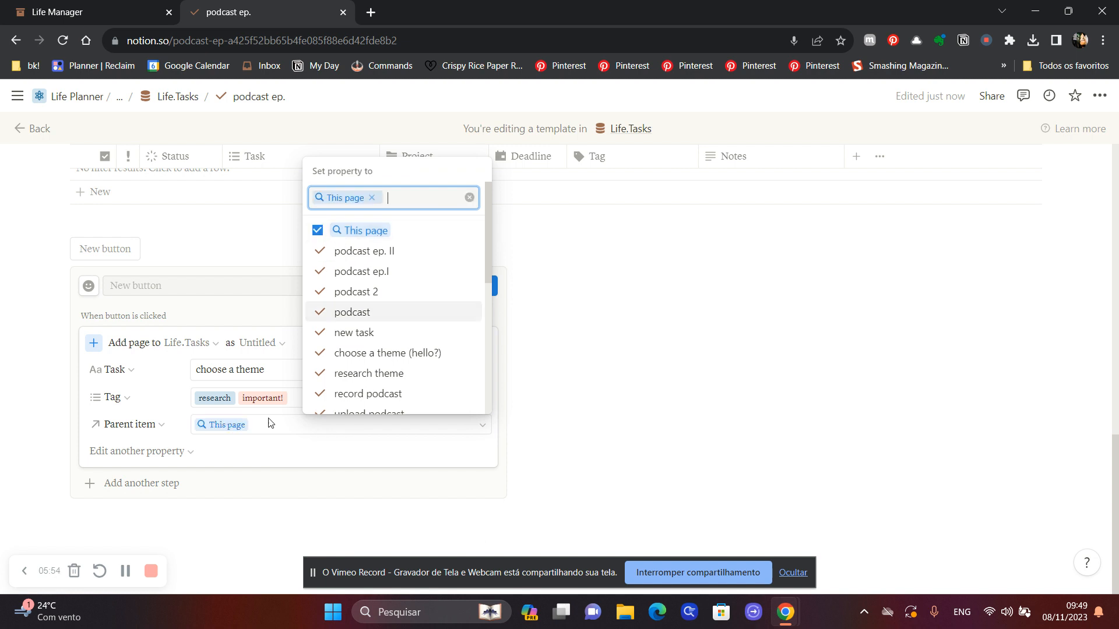
click(253, 494)
Add the Project property to the "choose a theme" action and set it to Fake Podcast
click(201, 370)
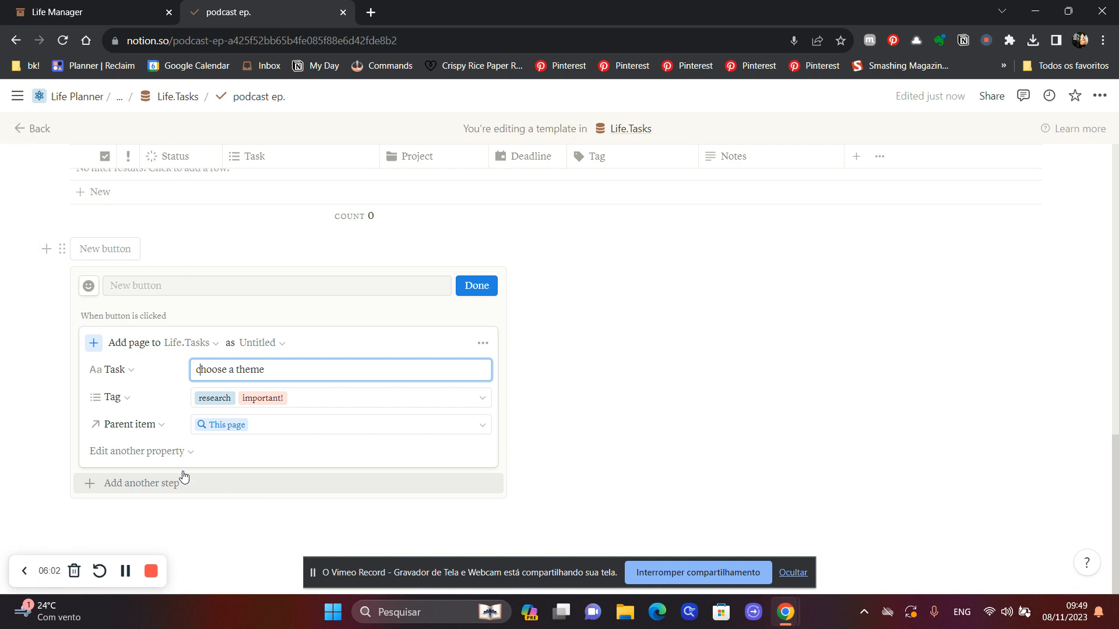
click(153, 464)
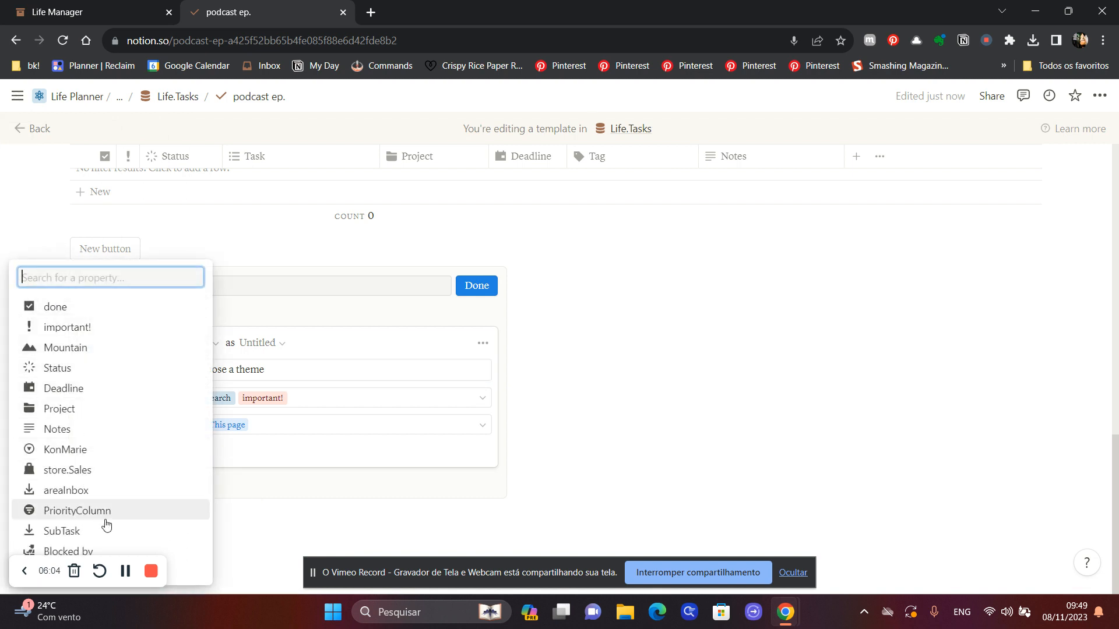
click(73, 411)
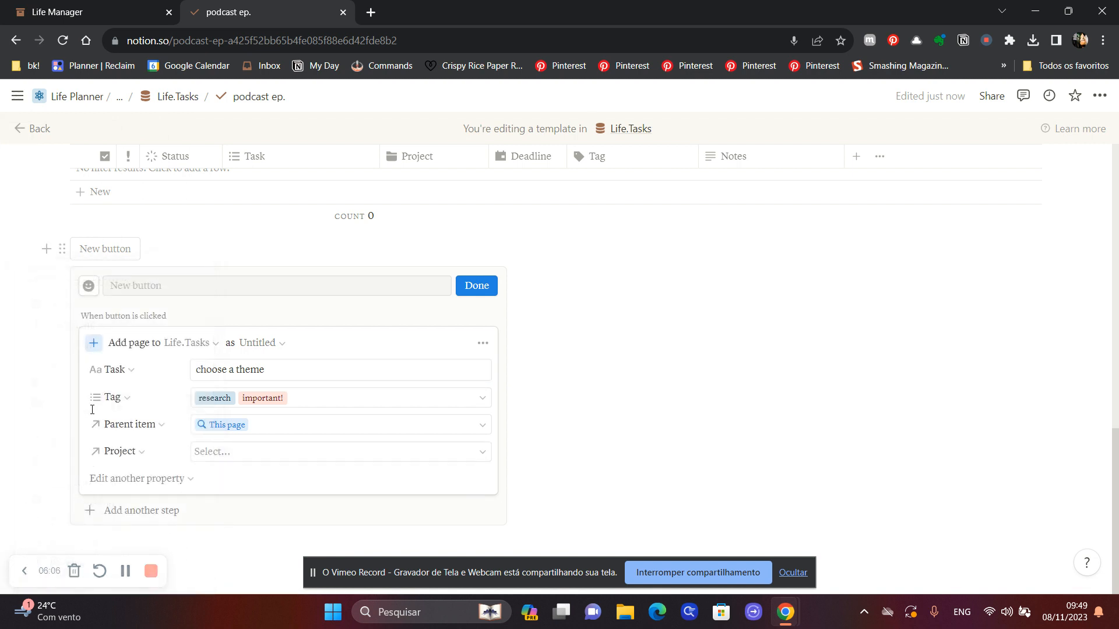
click(218, 462)
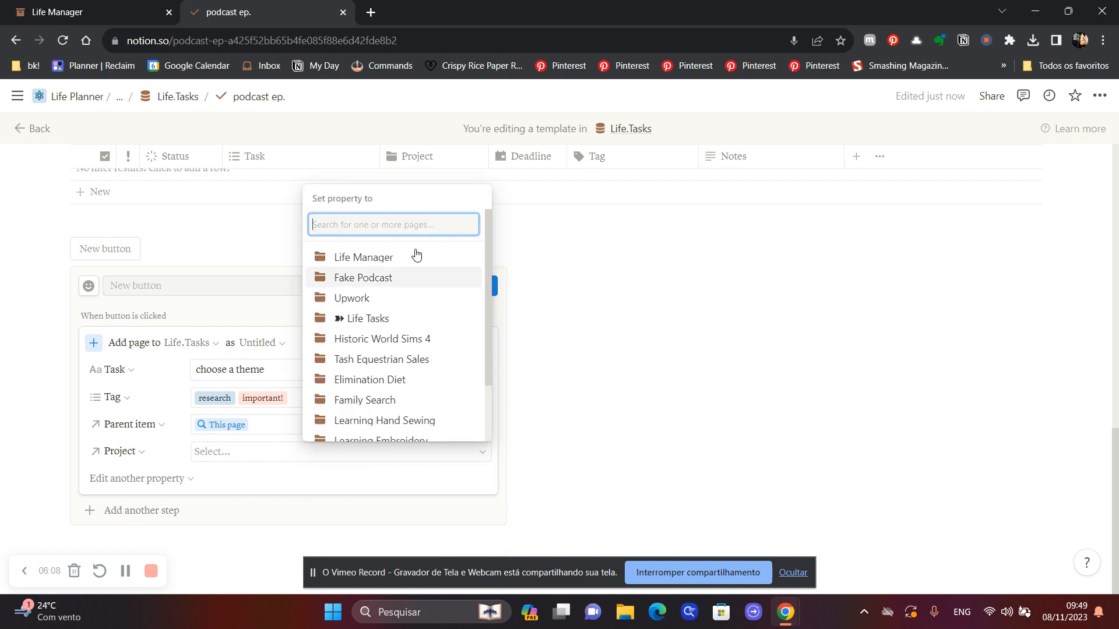
click(389, 280)
click(219, 479)
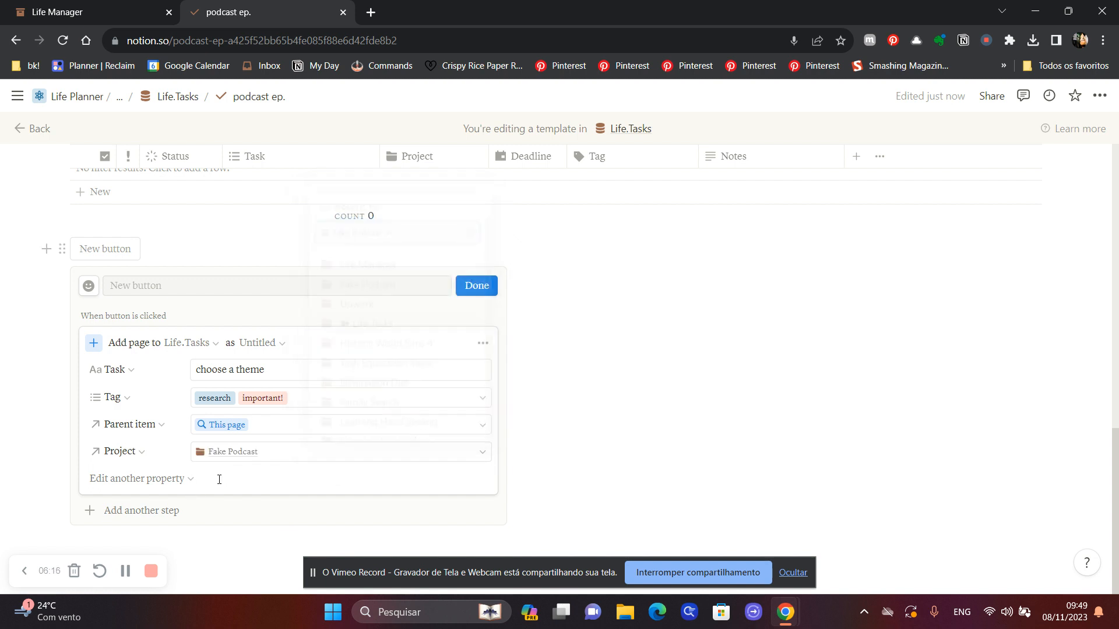
Duplicate the "choose a theme" action below itself and name the copy's task "research the theme"
click(483, 345)
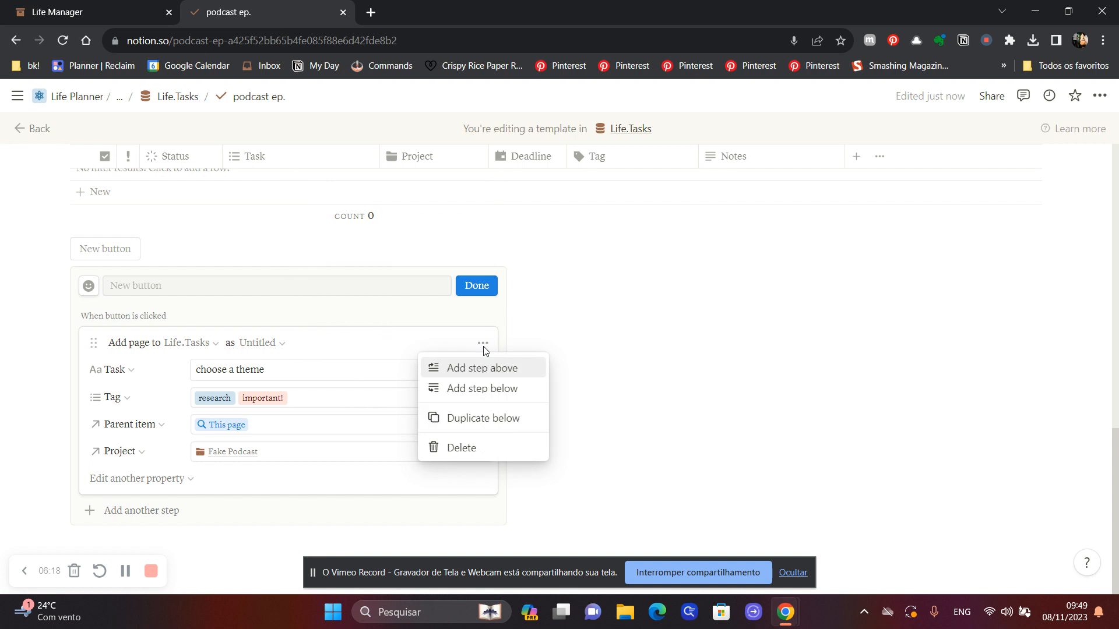
click(483, 420)
scroll(249, 472, down, 1)
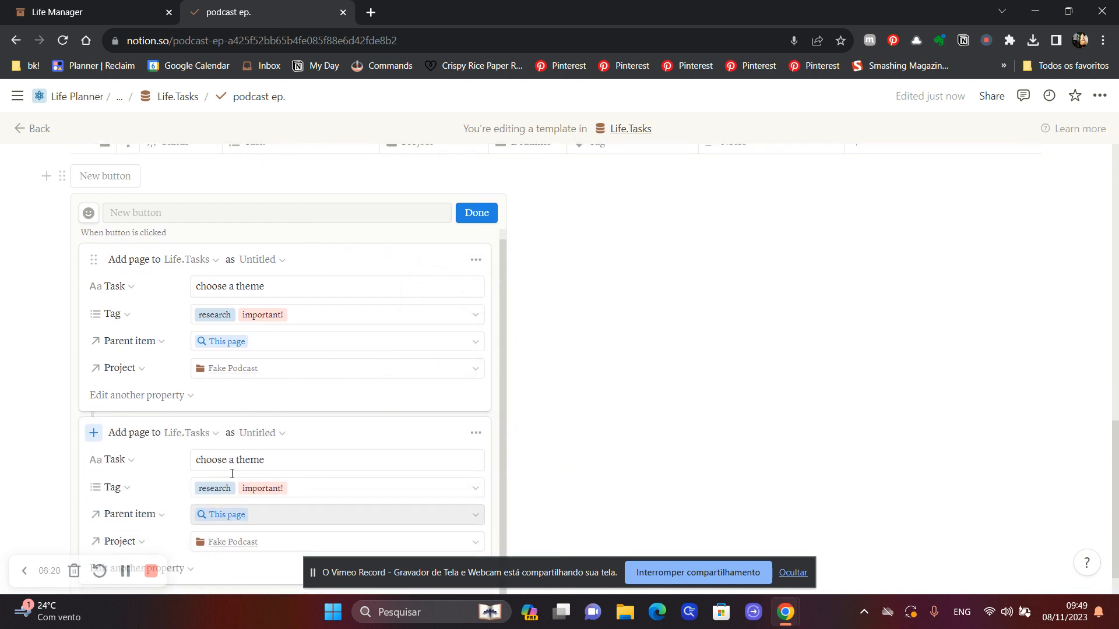
triple_click(237, 460)
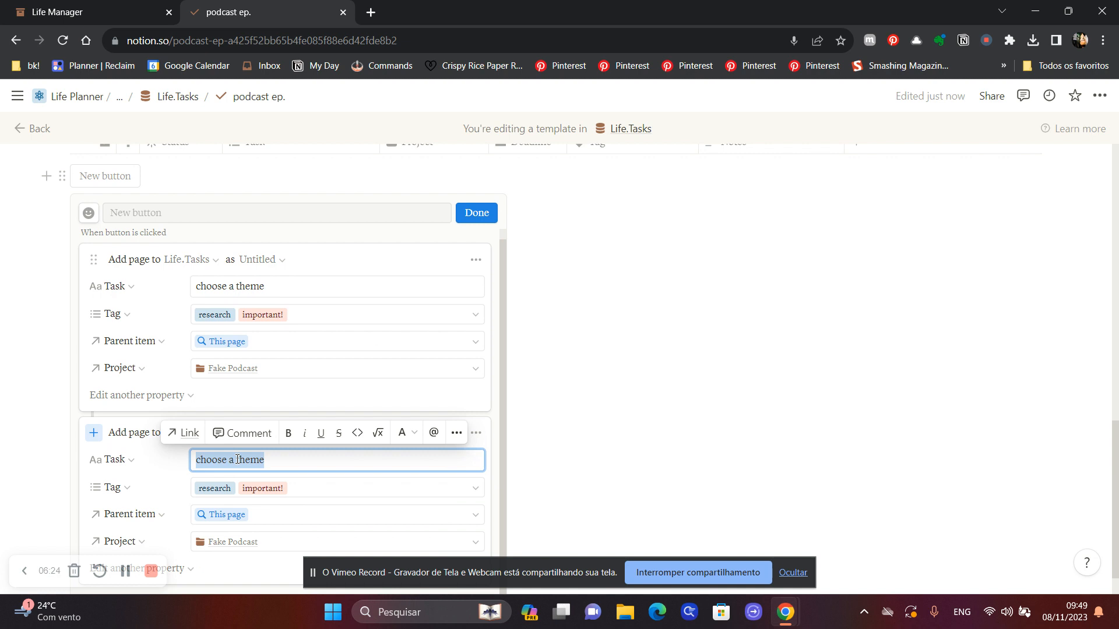
text(research th)
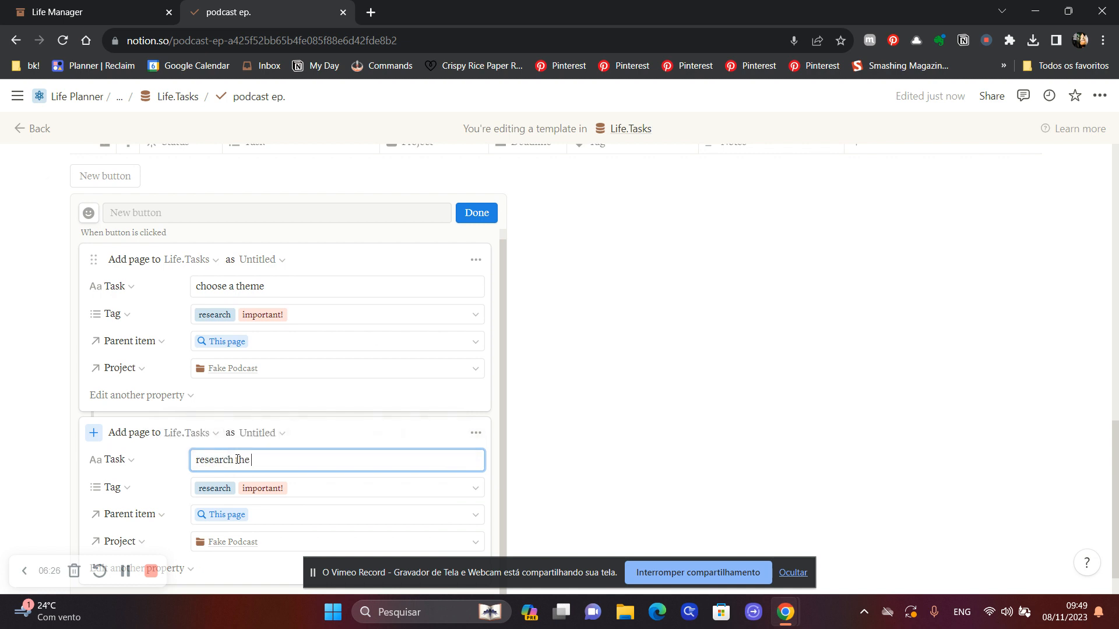
Set the tags of the "research the theme" action to important!, research and web
click(222, 490)
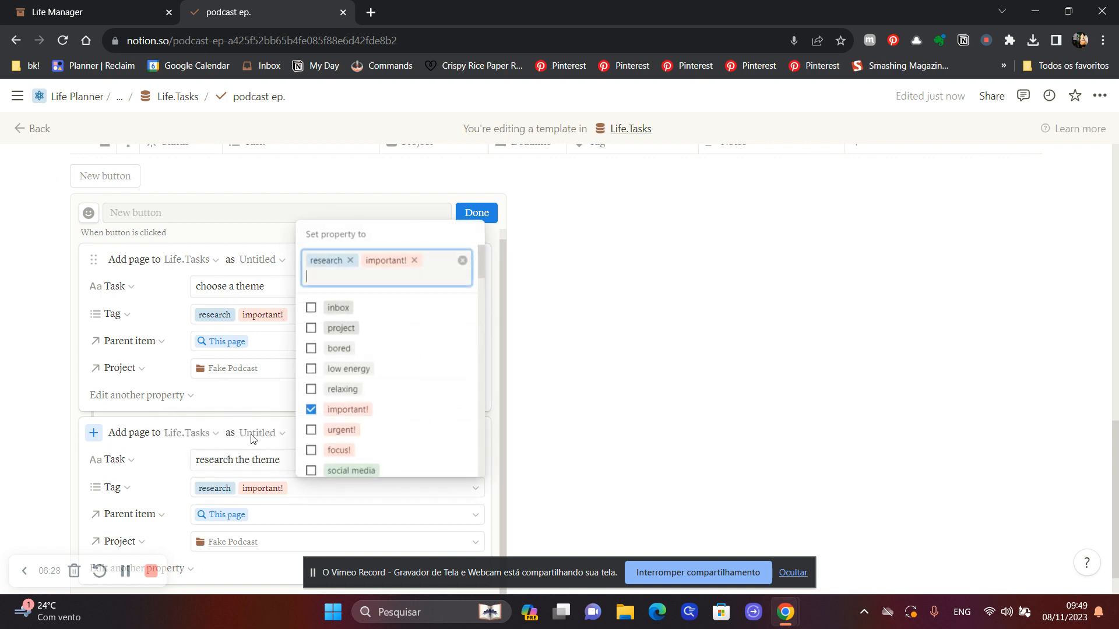
click(351, 261)
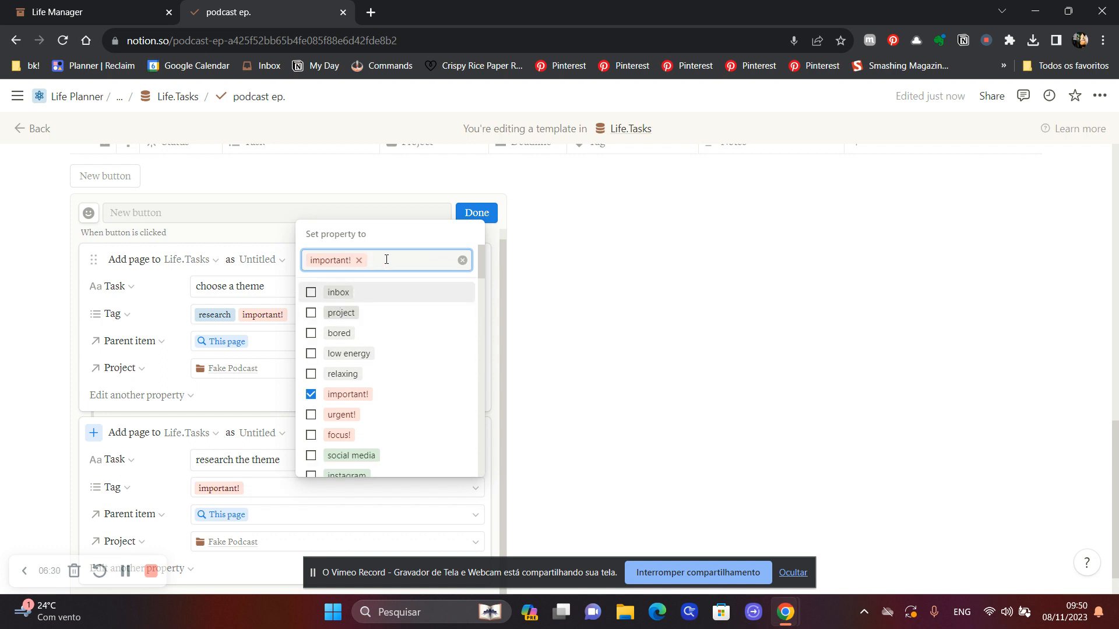
text(rese)
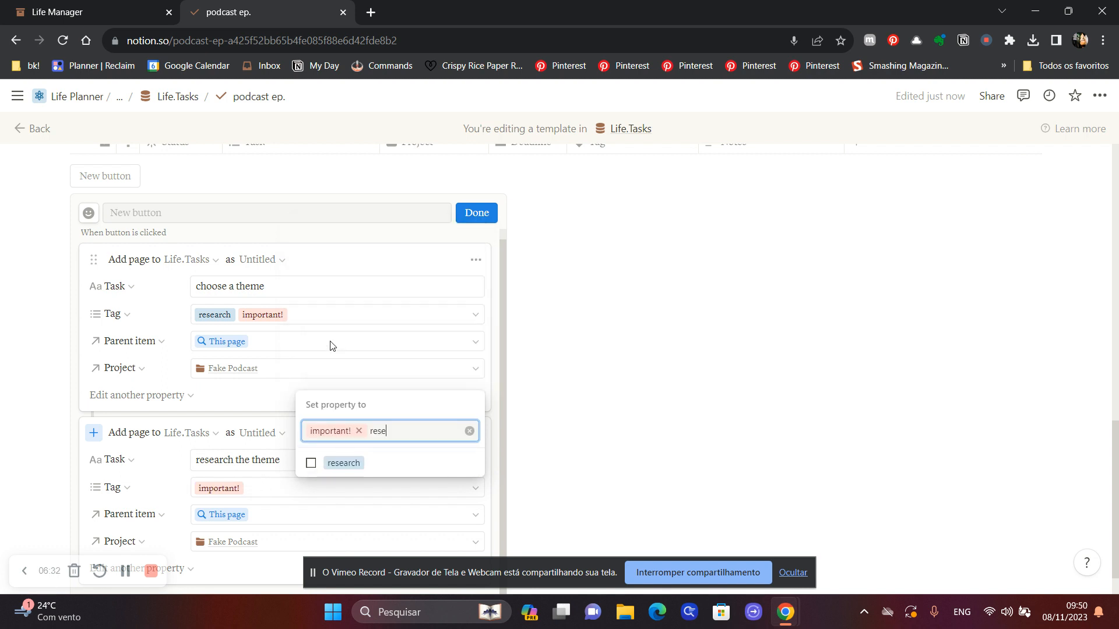
click(408, 463)
text(web)
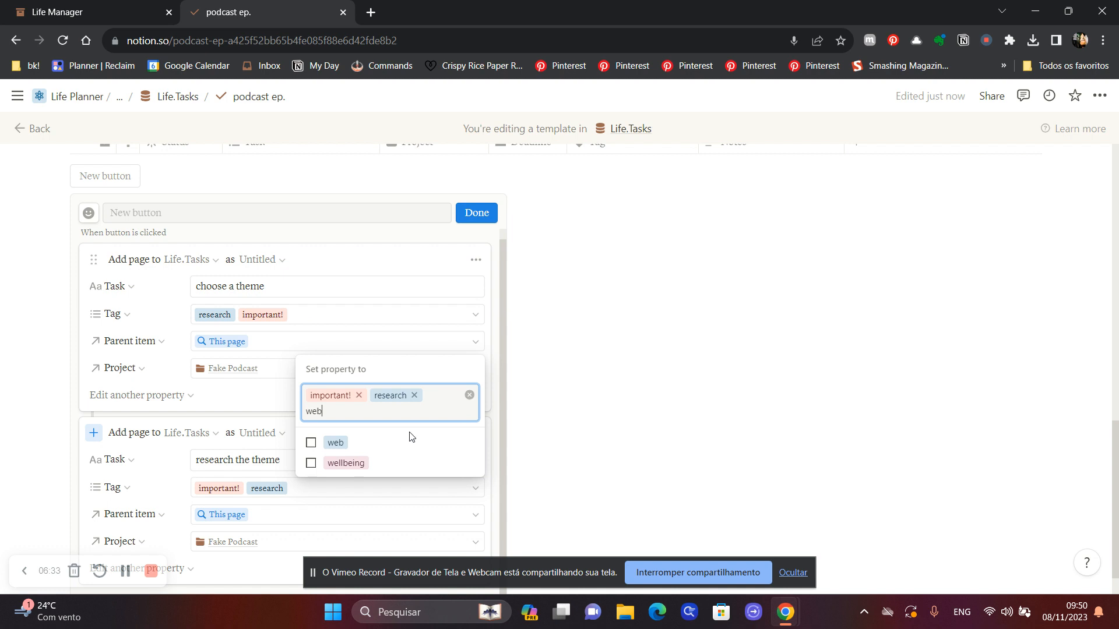
click(381, 447)
click(362, 495)
scroll(408, 379, down, 3)
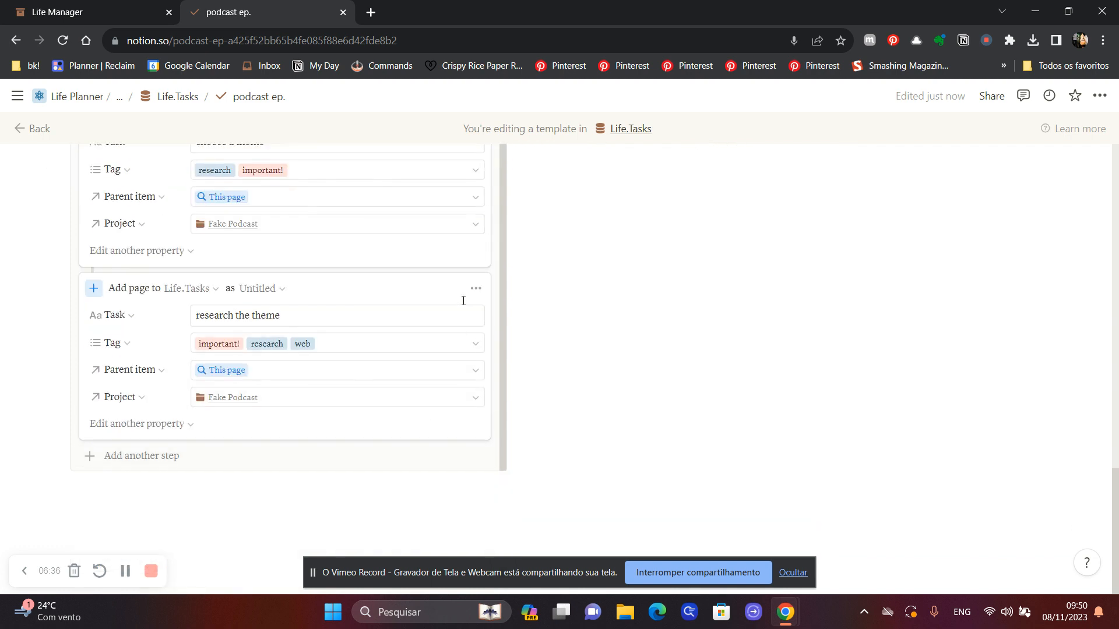
Duplicate the "research the theme" action below itself and name the copy's task "record the podcast"
click(473, 291)
click(460, 400)
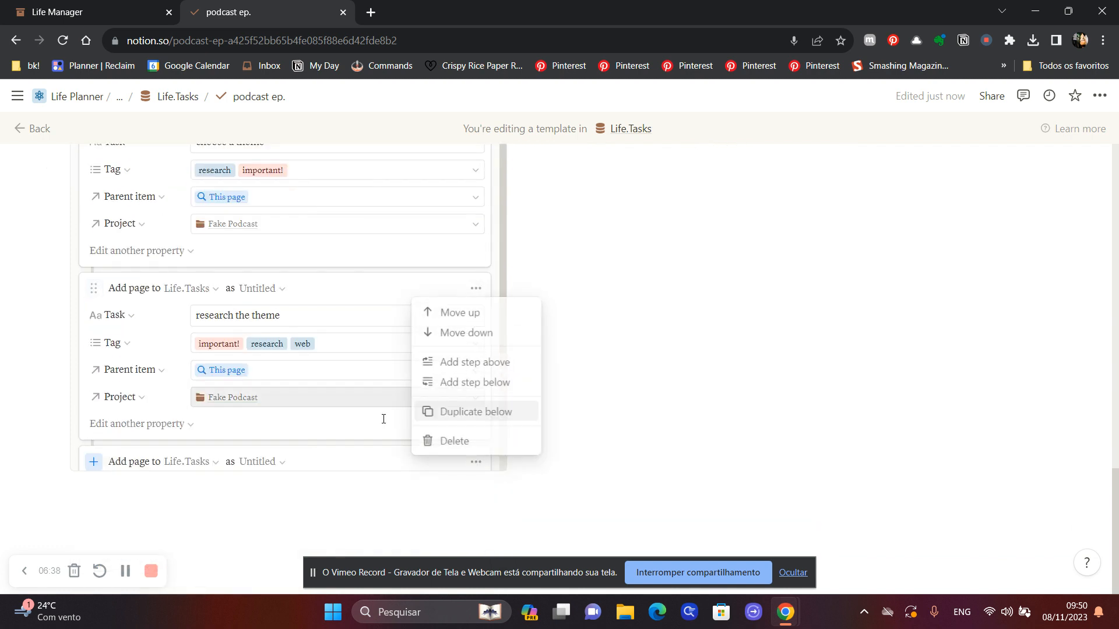
scroll(279, 408, down, 3)
click(274, 315)
key(ctrl+a)
text(record)
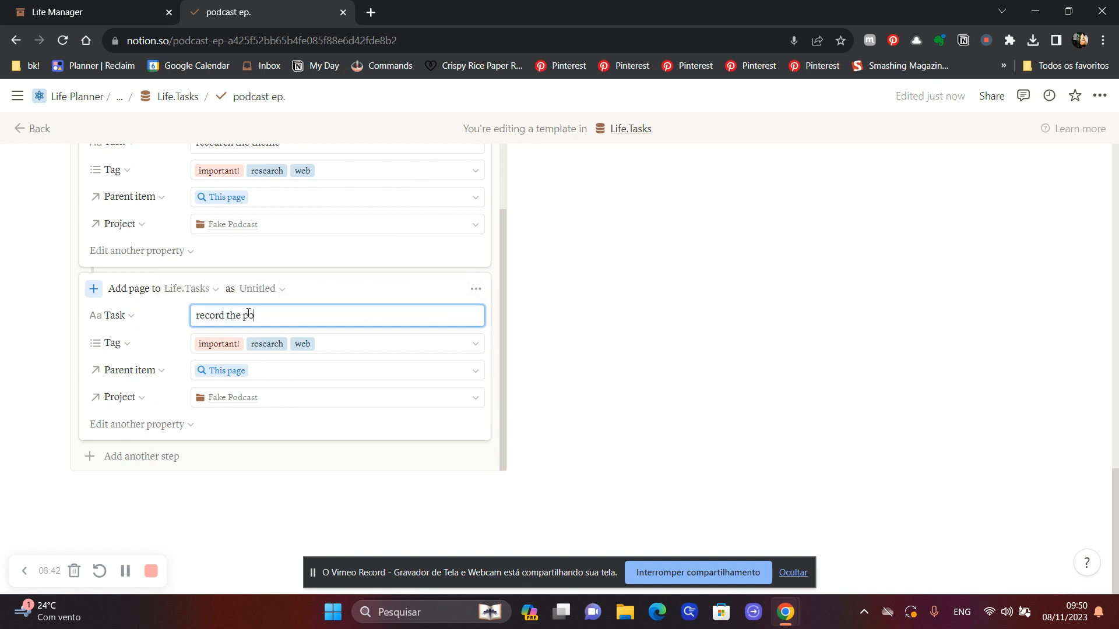
click(337, 345)
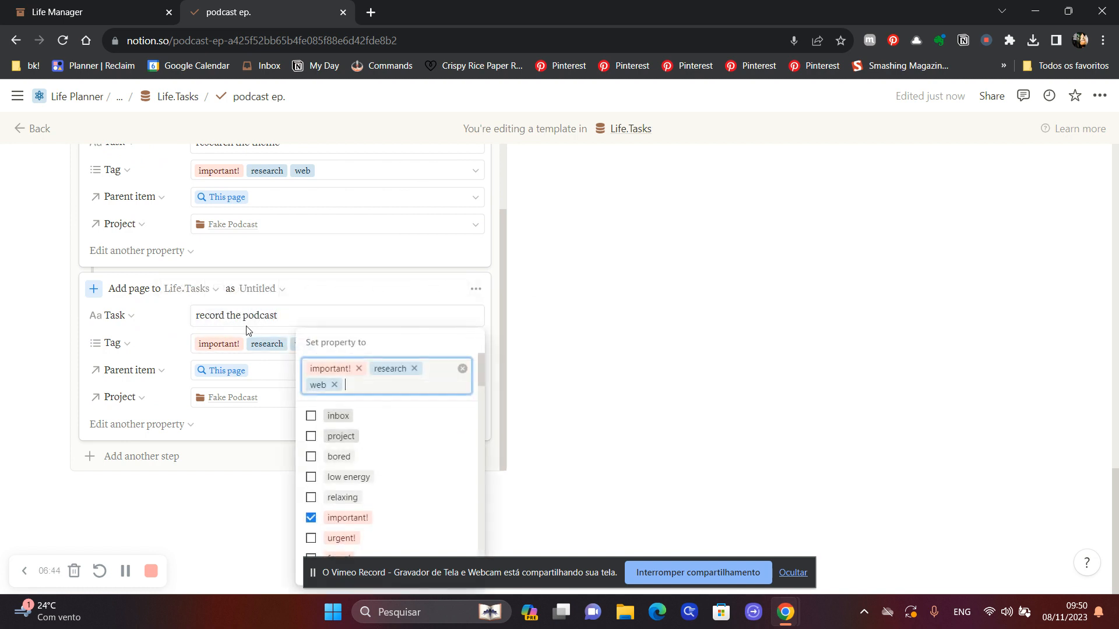
click(414, 369)
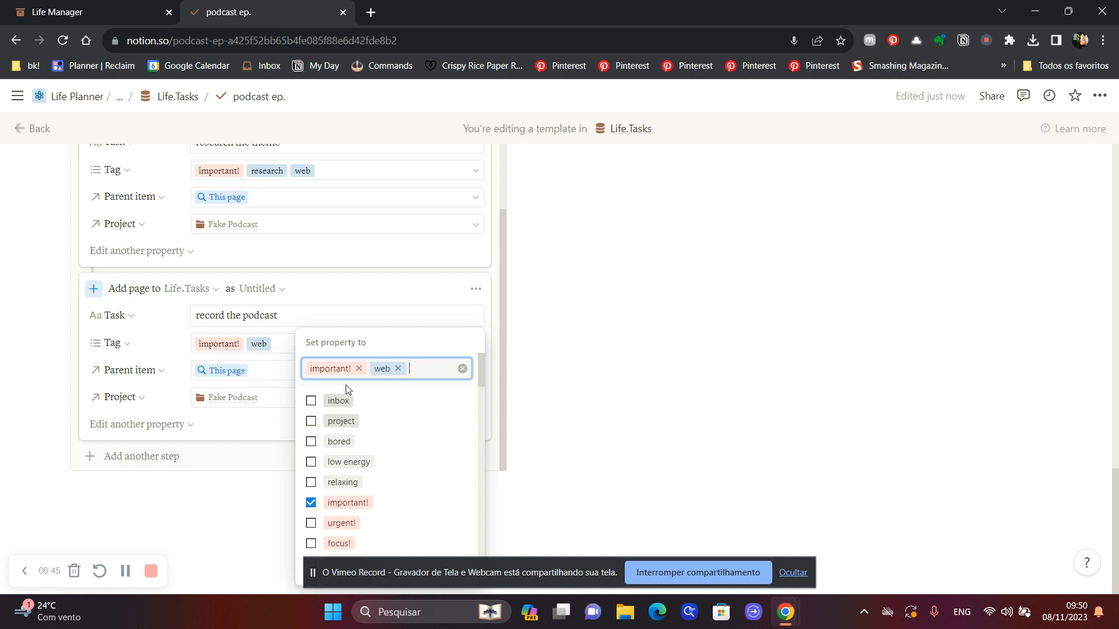
click(398, 370)
text(home)
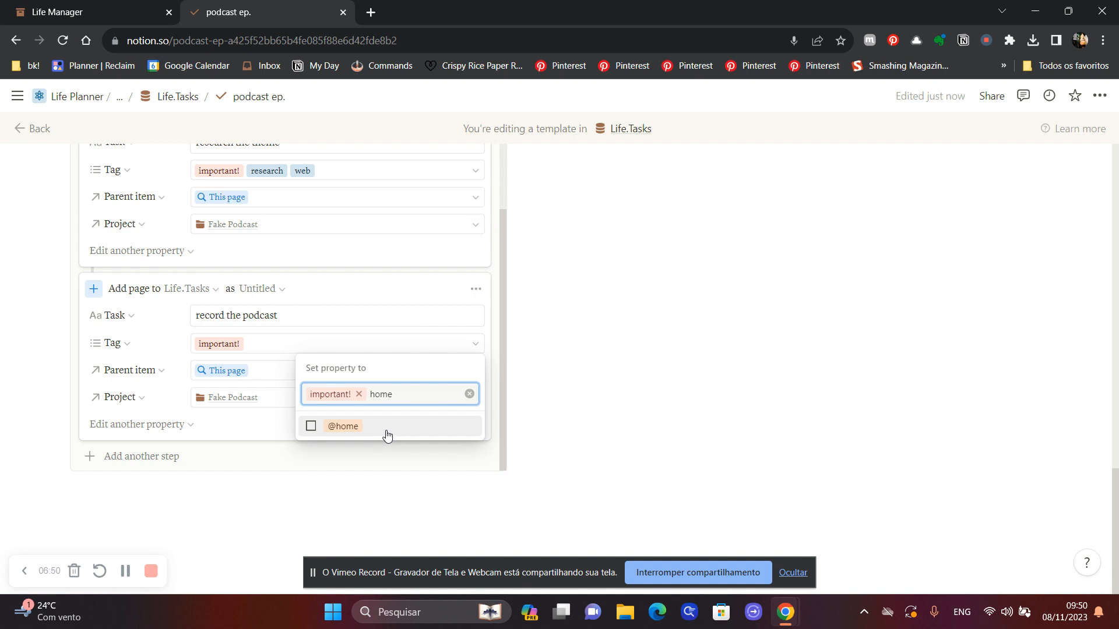
click(386, 435)
text(comp)
click(398, 444)
click(612, 419)
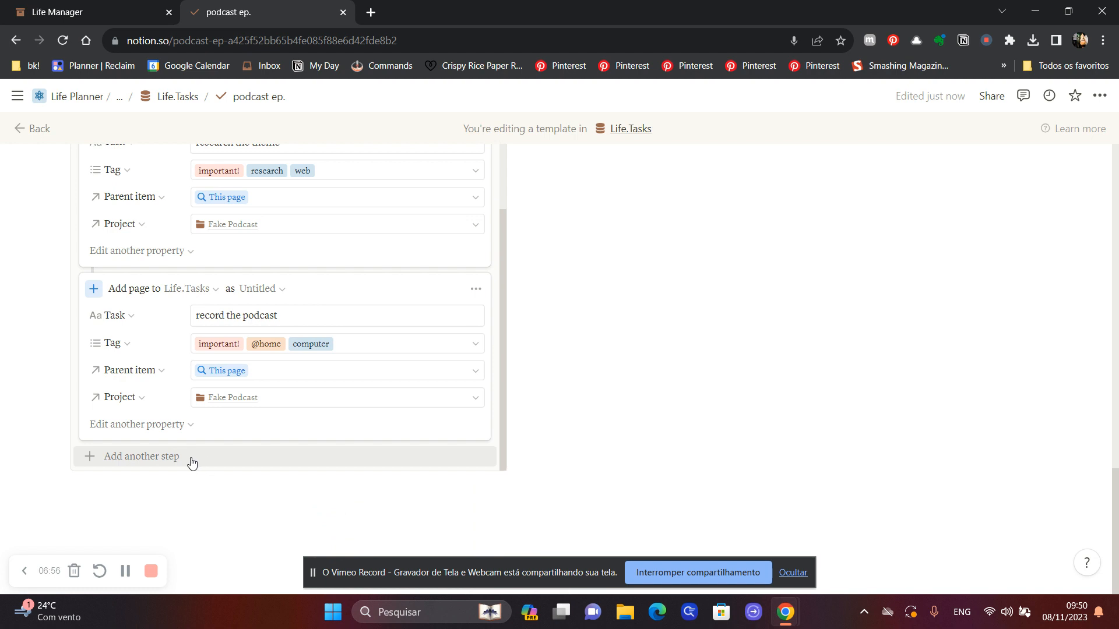
Duplicate the "record the podcast" action below itself
click(476, 289)
click(501, 392)
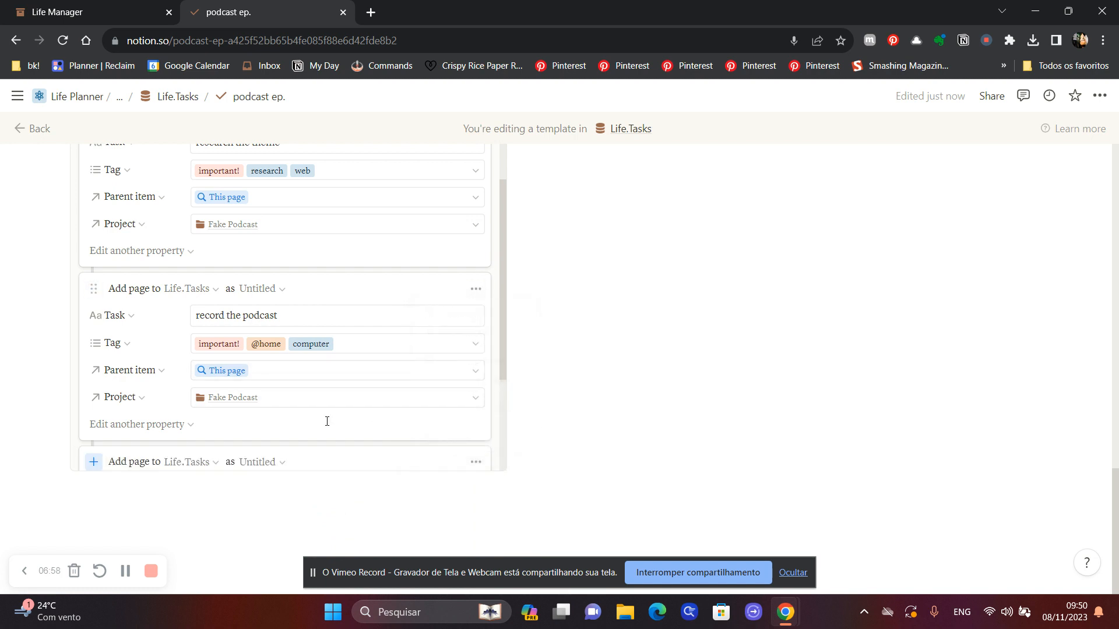
scroll(257, 425, down, 3)
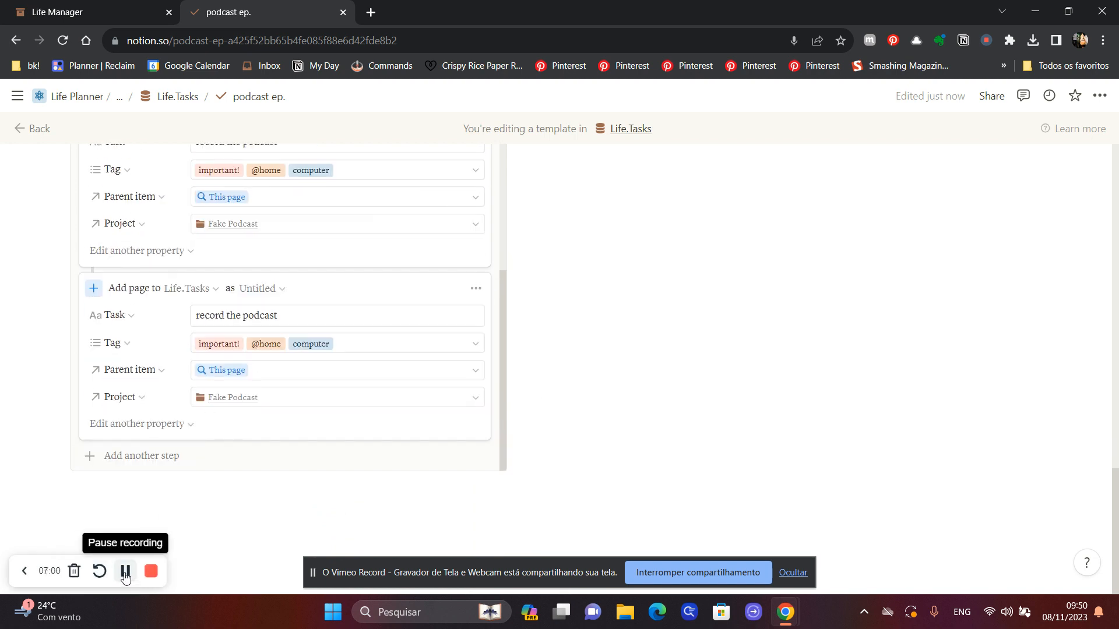
Give the new button a microphone icon and save its configuration
scroll(269, 483, up, 5)
scroll(268, 482, up, 3)
click(122, 360)
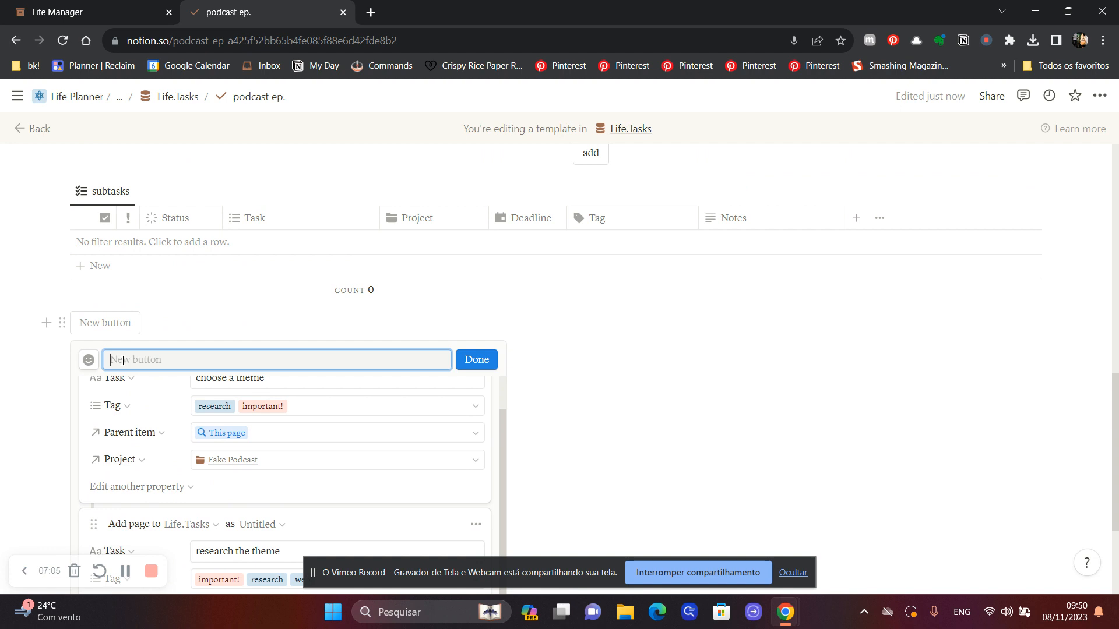
click(88, 360)
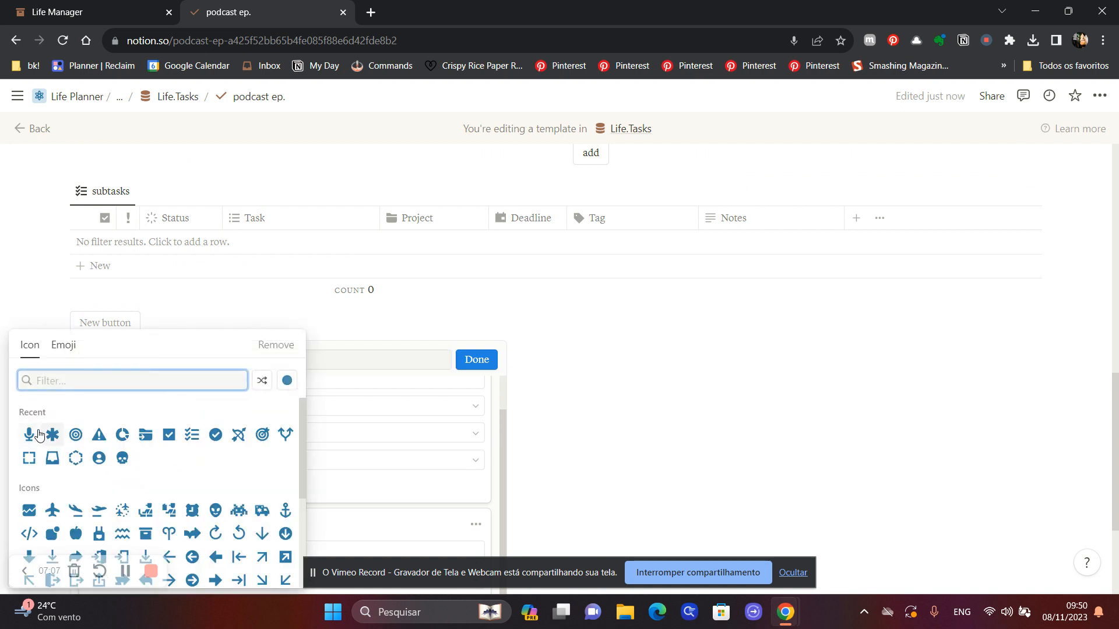
click(29, 434)
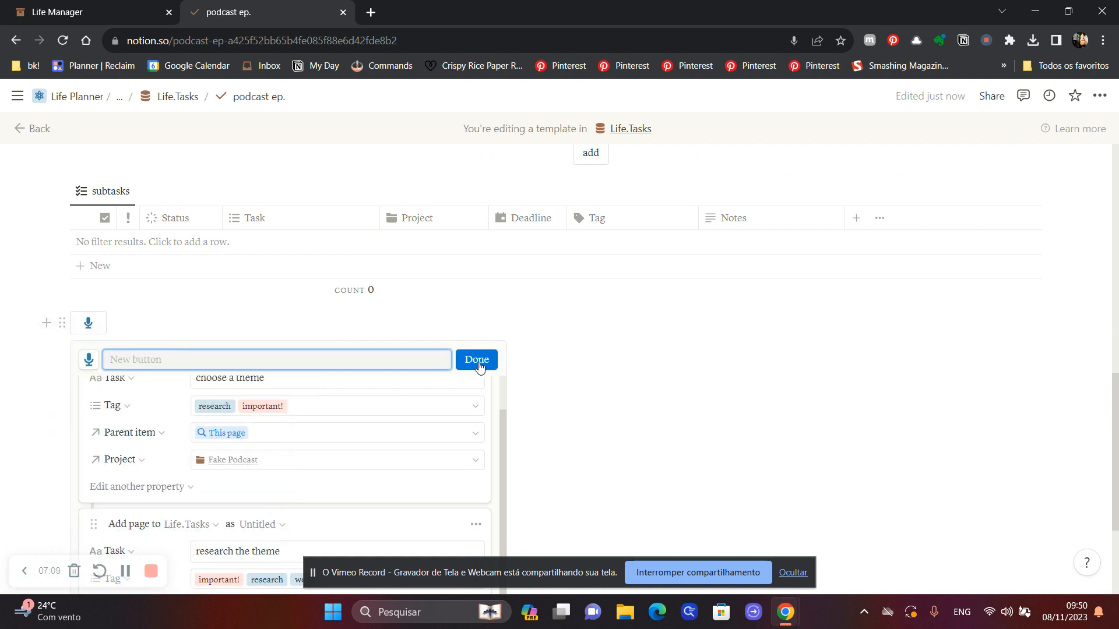
click(478, 363)
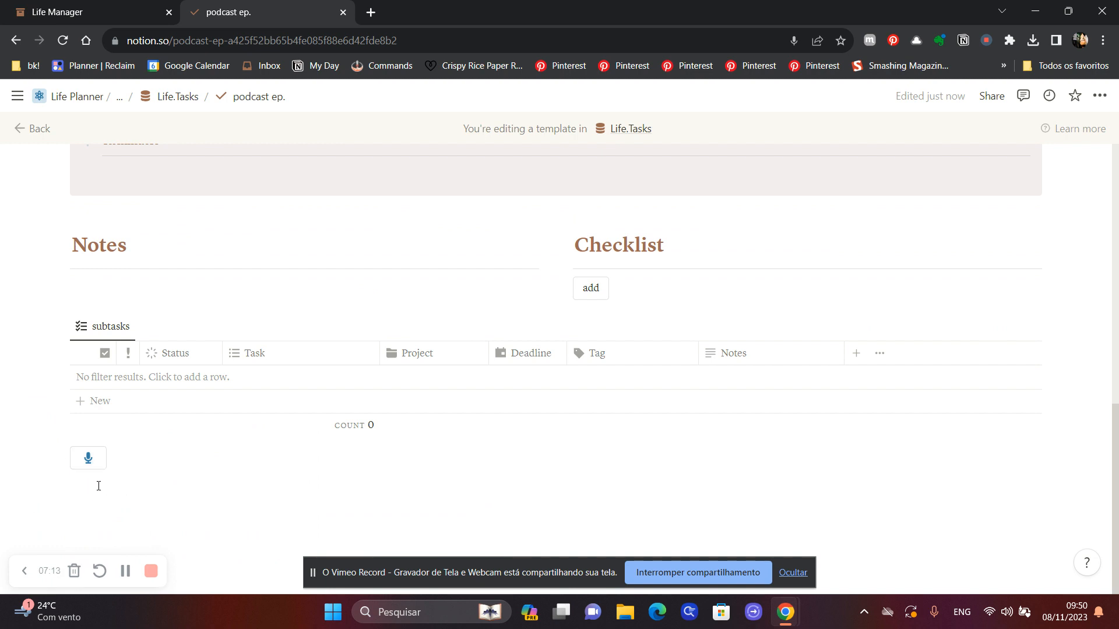
Reopen the microphone button's settings and try labelling it "podcast tasks"
click(119, 458)
click(164, 365)
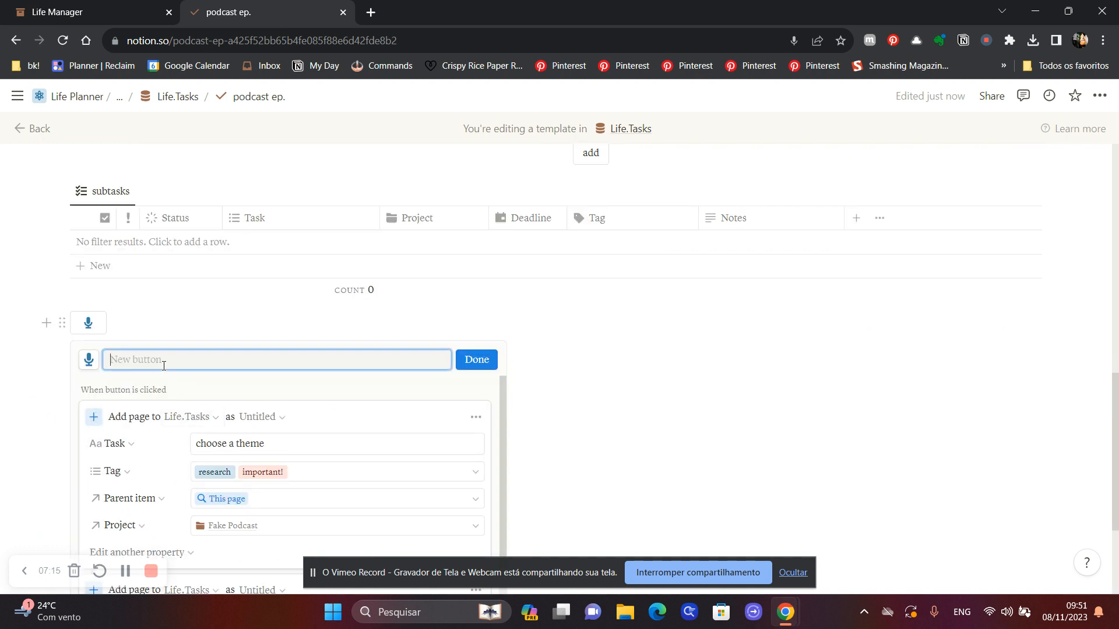
text(podcast)
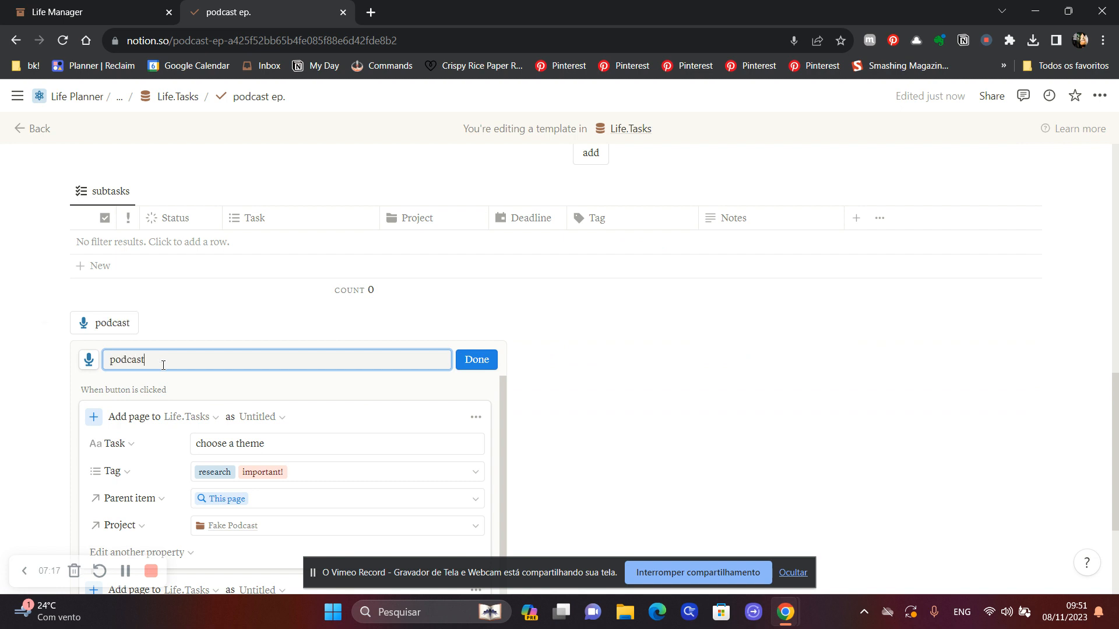
text( task)
key(BackSpace)
text(sks)
click(468, 364)
click(170, 457)
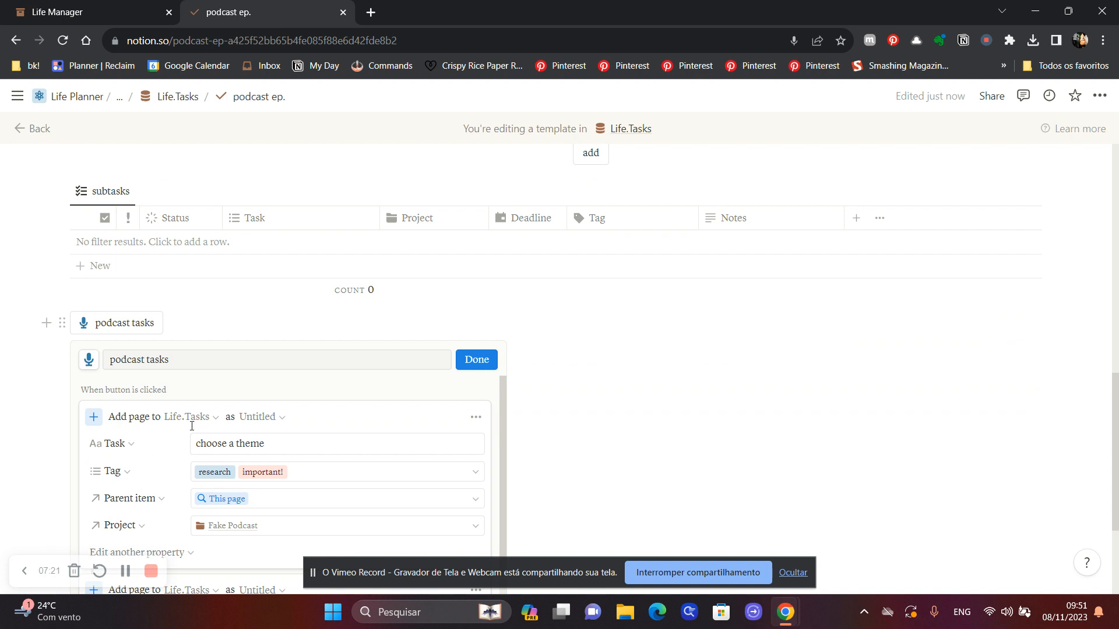
Clear the button's label, keeping just its microphone icon, and save the button
double_click(165, 360)
key(ctrl+a)
key(BackSpace)
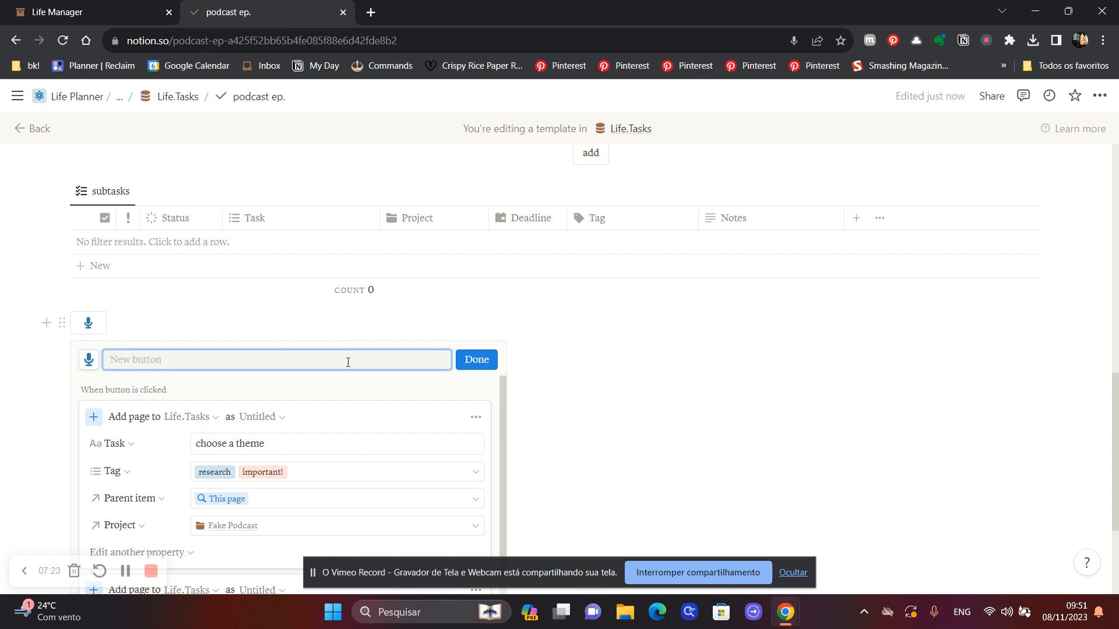
click(477, 359)
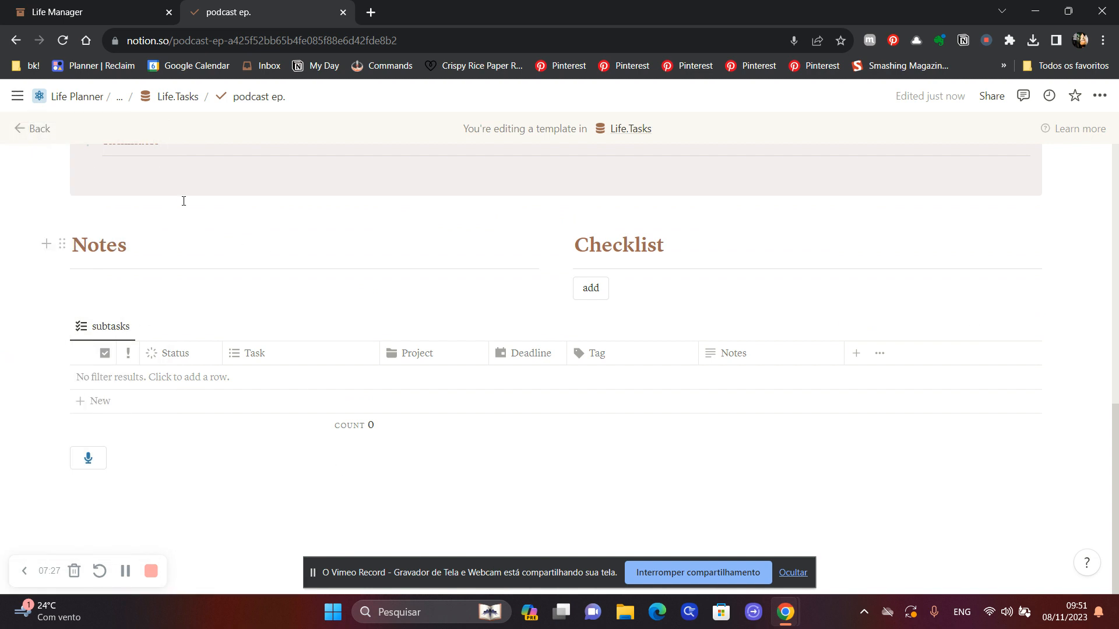
Return to the Fake Podcast project and create a task from the podcast ep. template
click(32, 128)
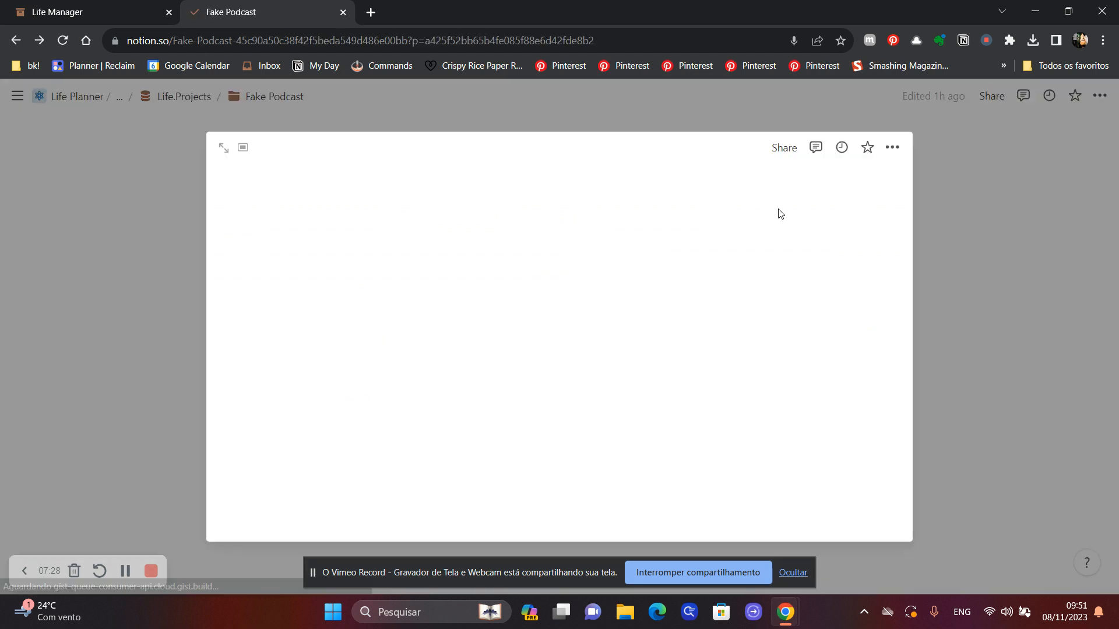
click(523, 106)
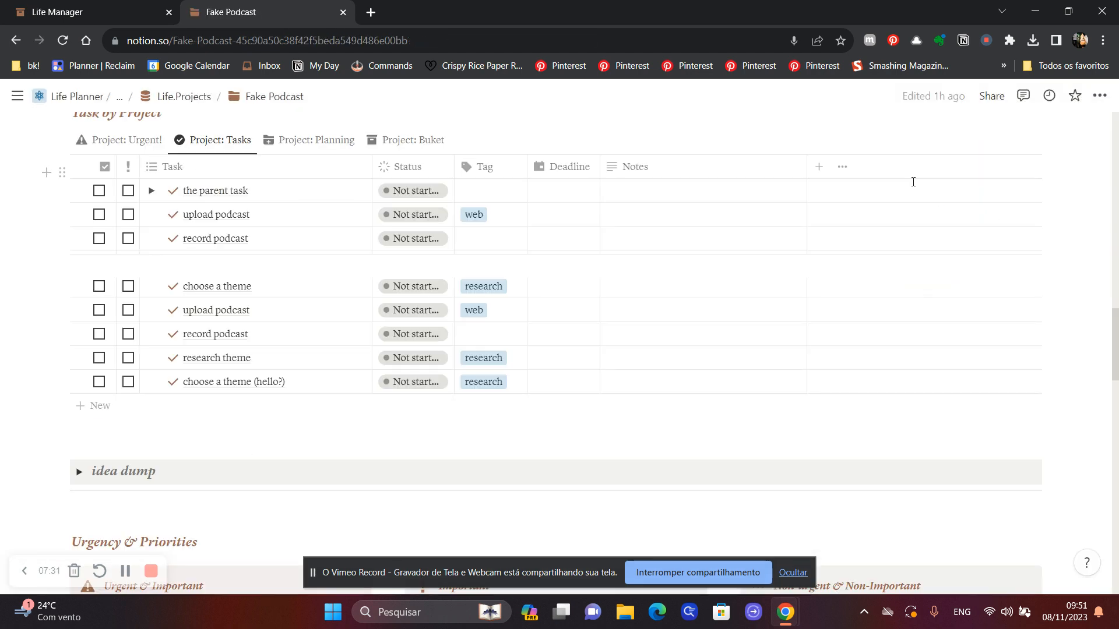
click(1033, 139)
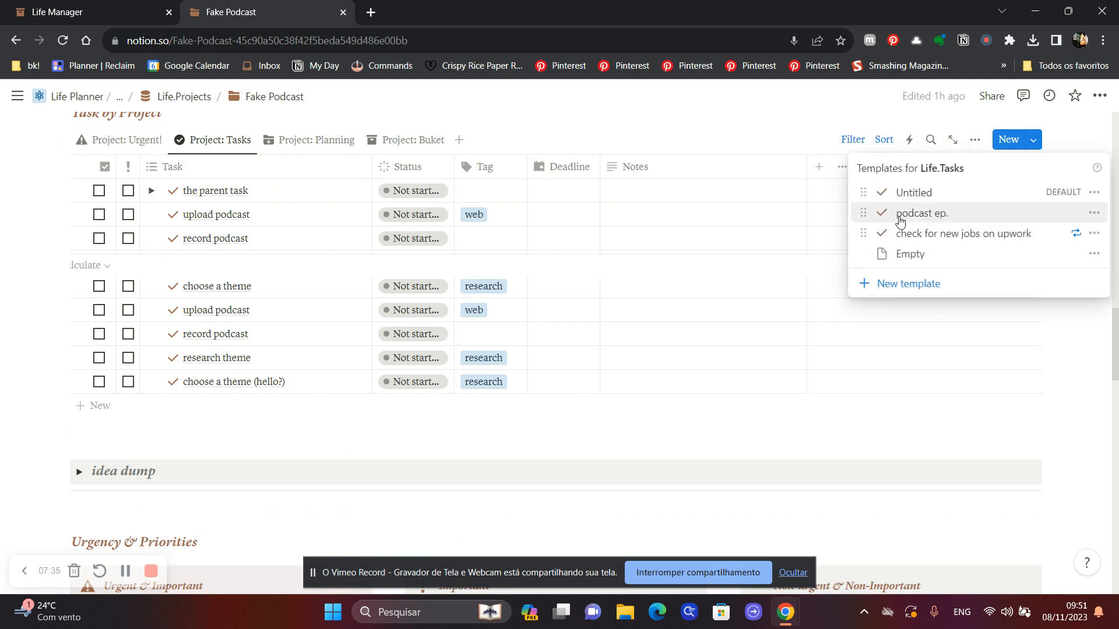
click(900, 219)
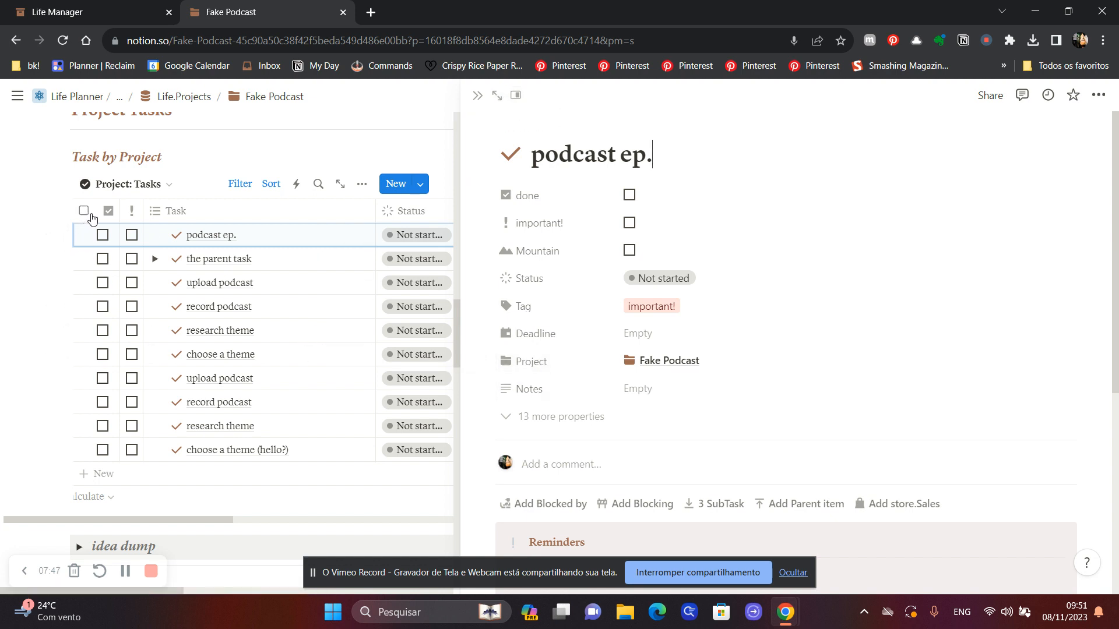
Select all the tasks in the Project: Tasks view and delete them
click(84, 211)
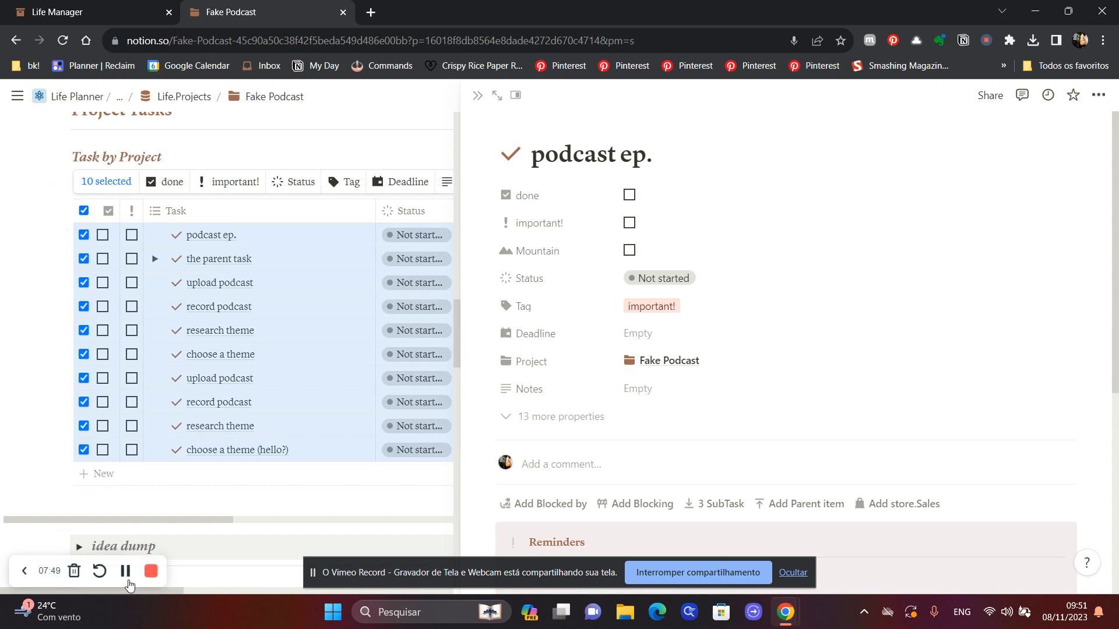
key(Delete)
click(973, 286)
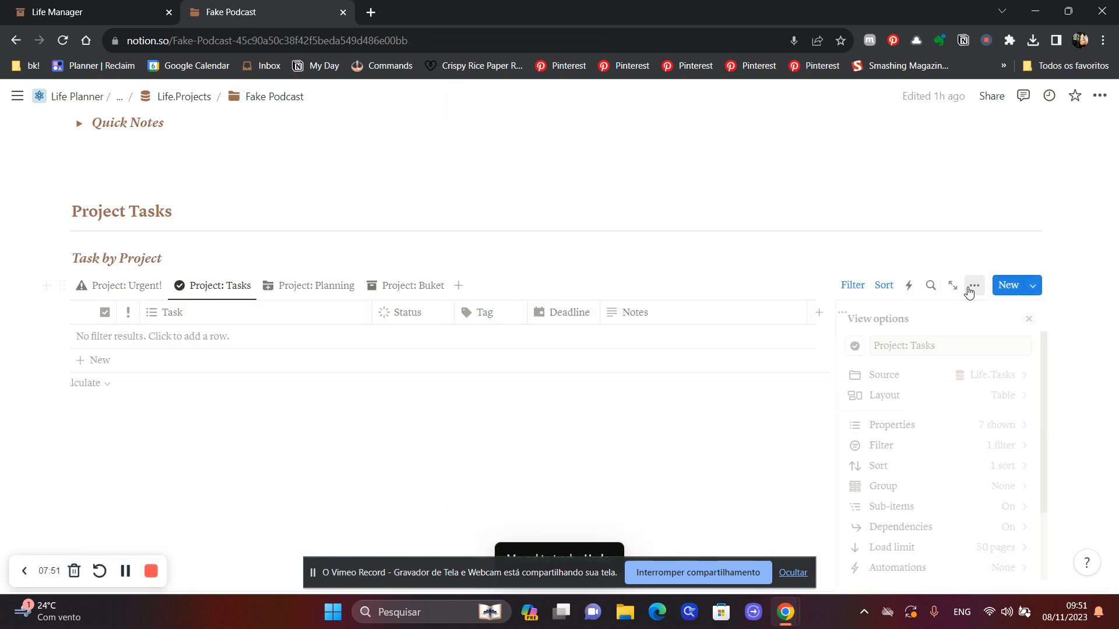
click(1033, 285)
Create a task from the podcast ep. template and name it "podcast ep.I"
click(1032, 285)
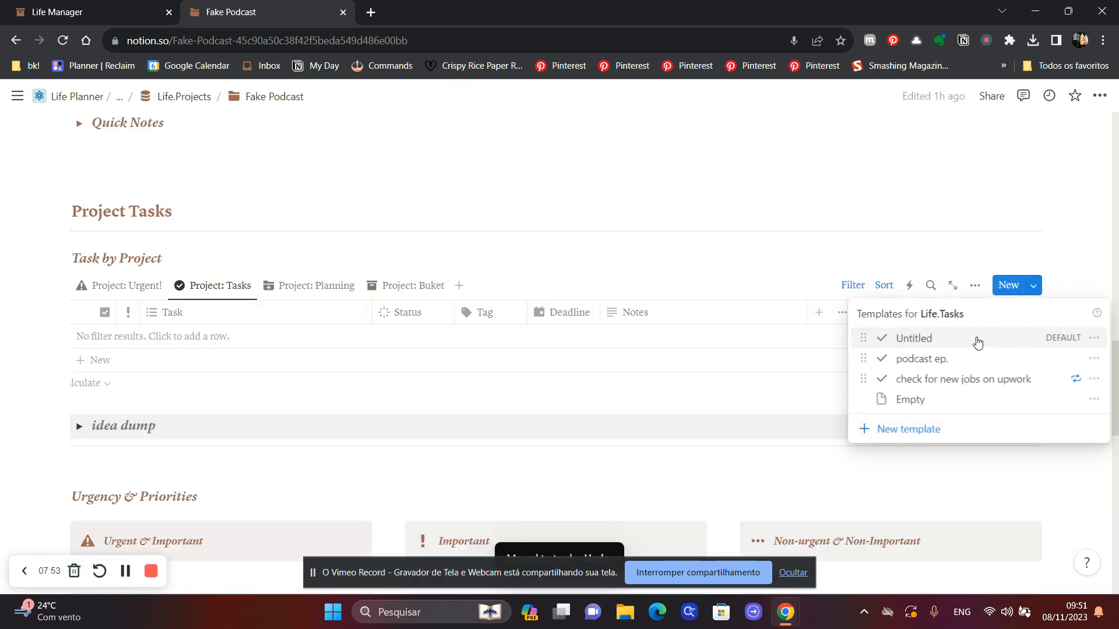
click(951, 361)
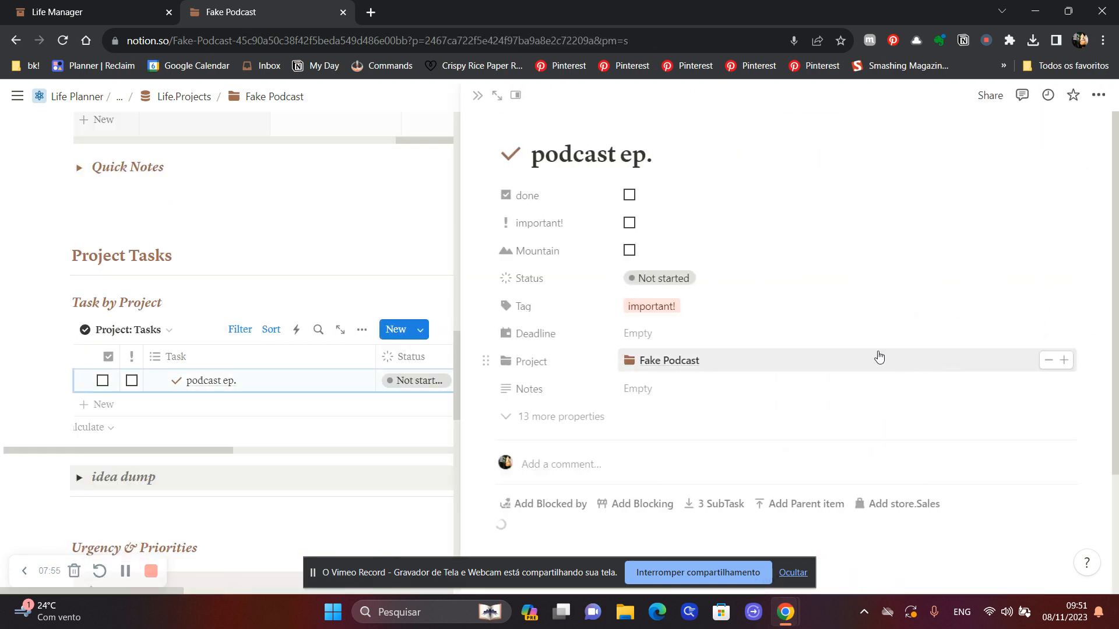
click(654, 156)
text(1)
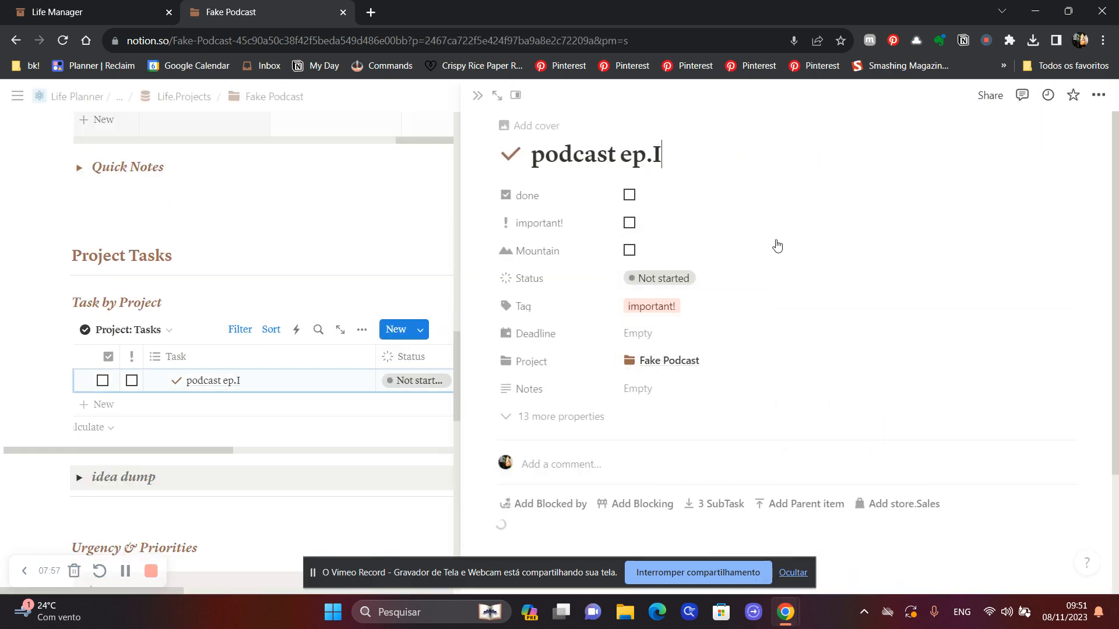
Run the microphone button under the subtasks of "podcast ep.I" to generate its preset subtasks, and close the task
scroll(772, 222, down, 1)
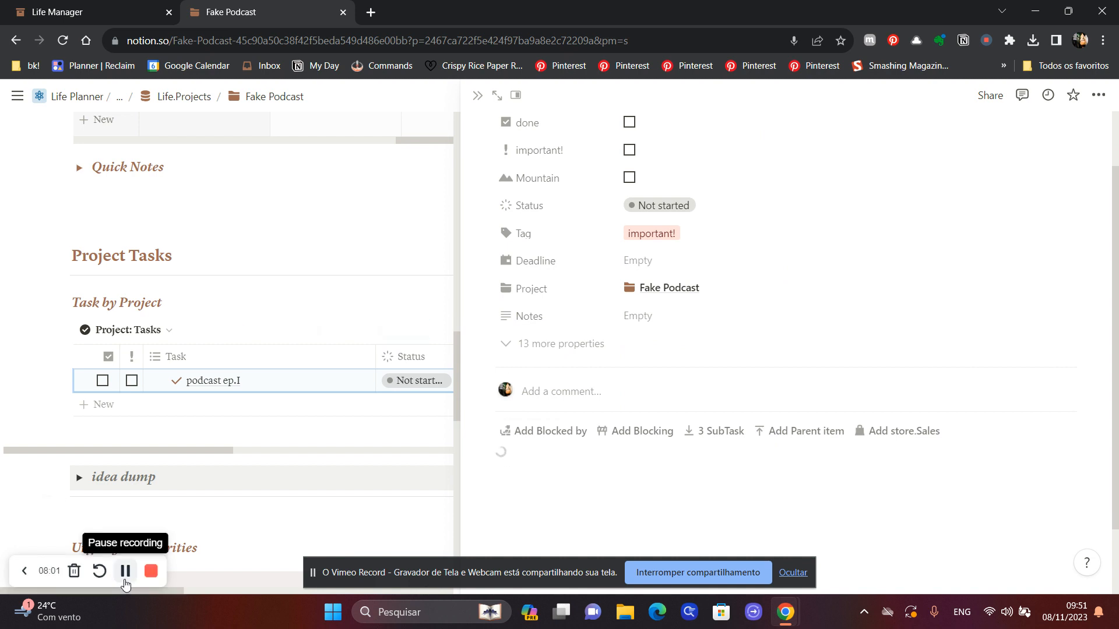
scroll(955, 384, down, 3)
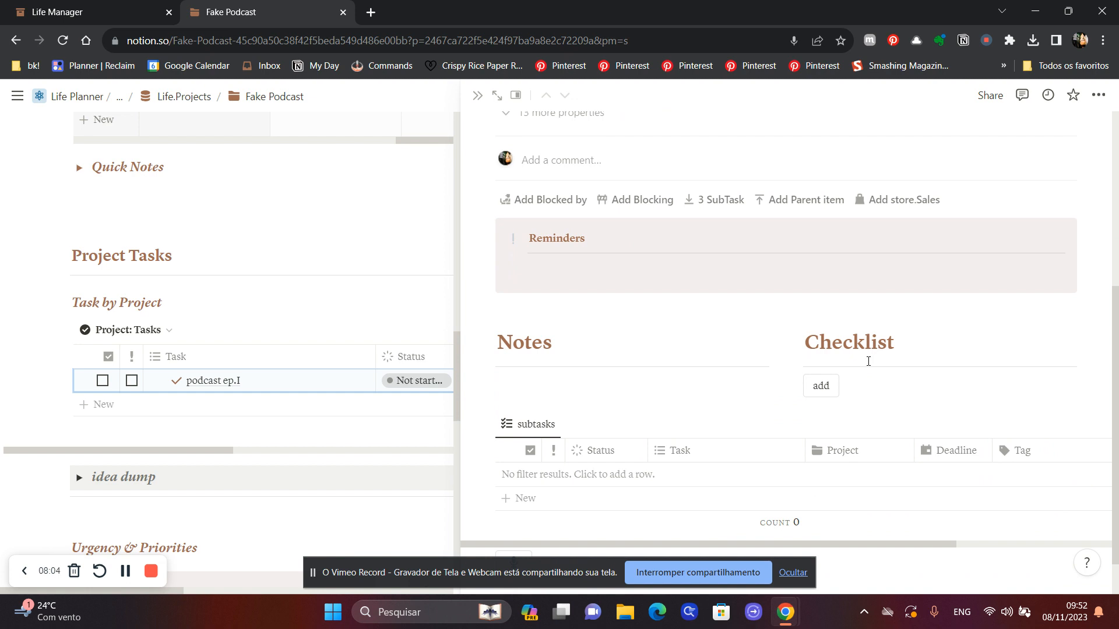
scroll(868, 362, down, 1)
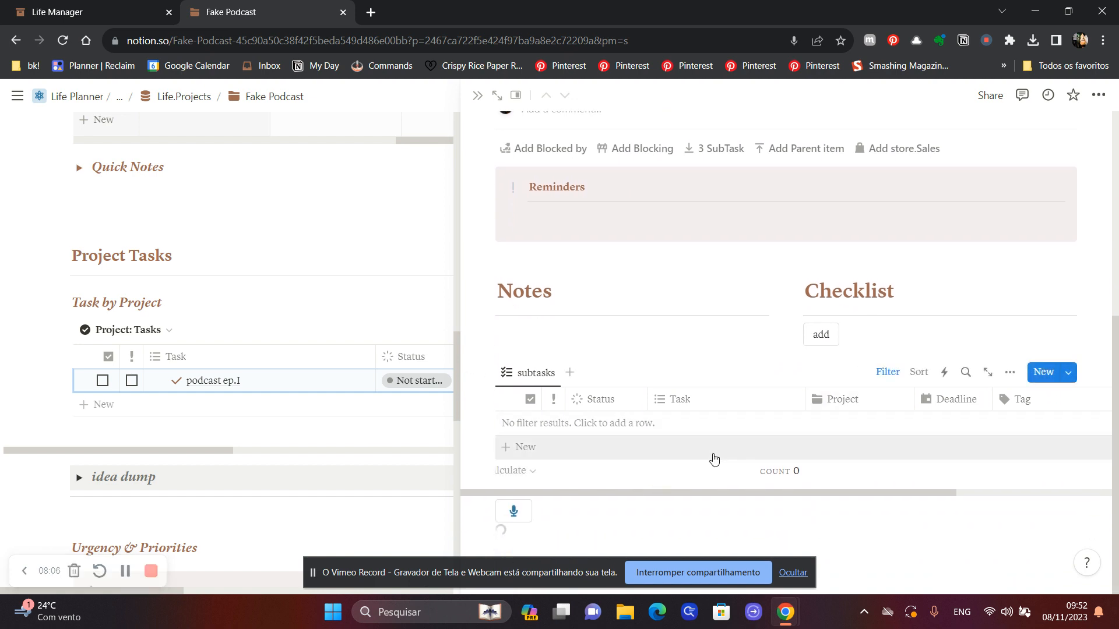
scroll(687, 429, up, 7)
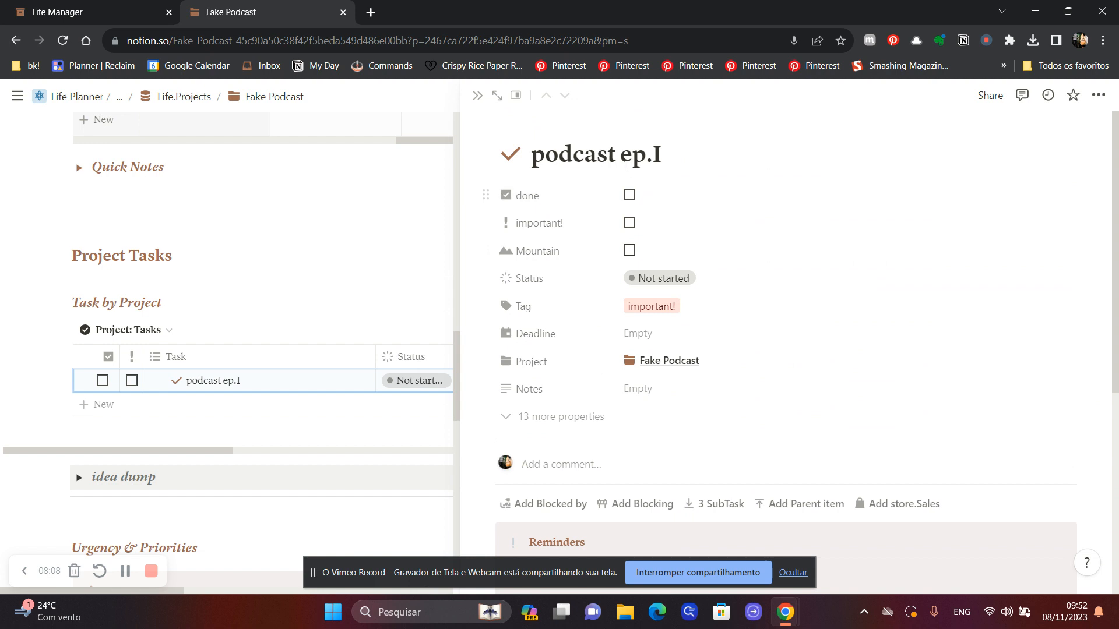
scroll(635, 302, down, 7)
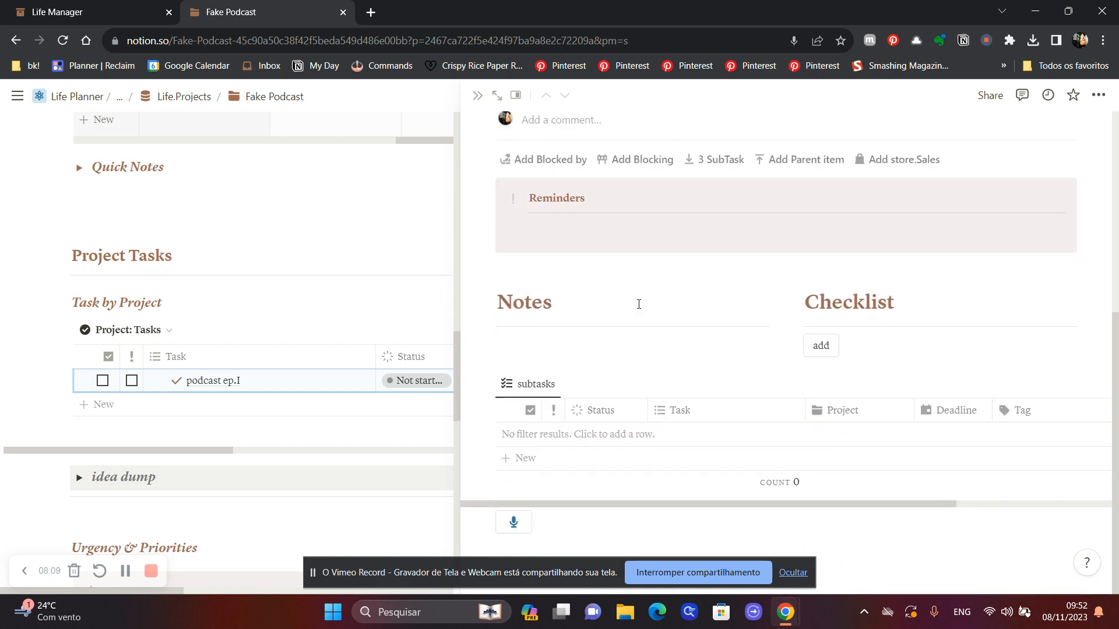
click(514, 523)
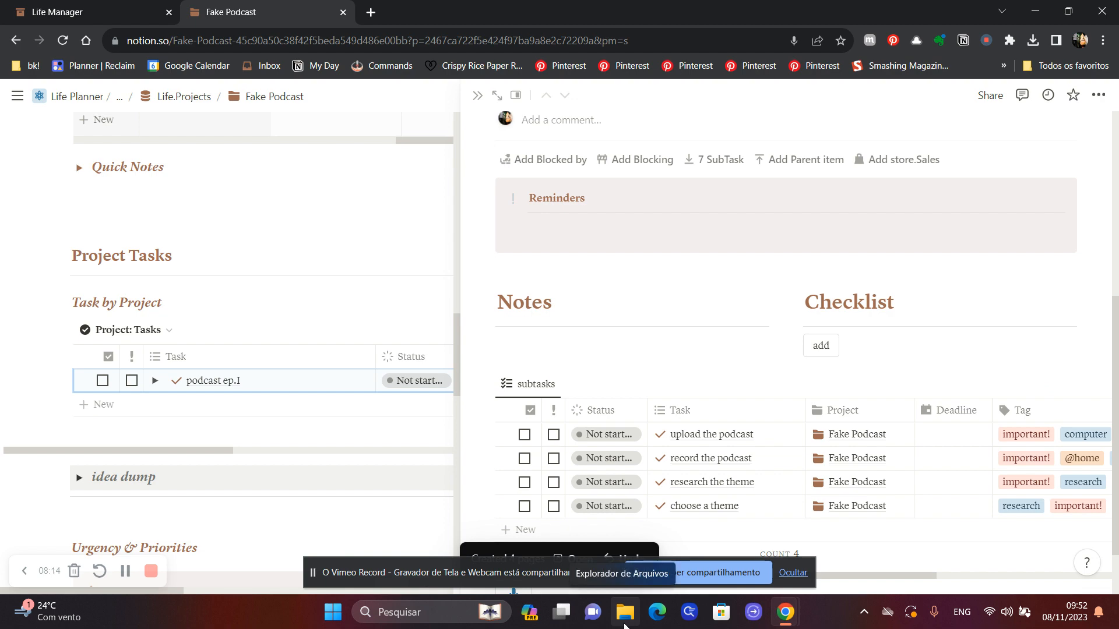
click(390, 285)
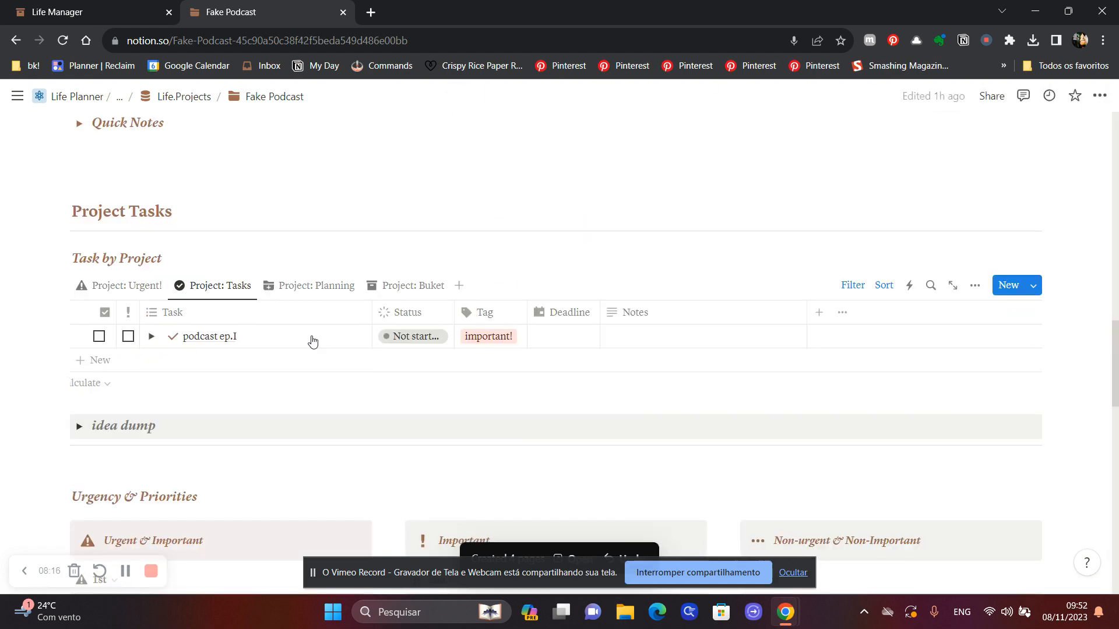
Create another task from the podcast ep. template and name it "podcast ep.II"
click(1033, 289)
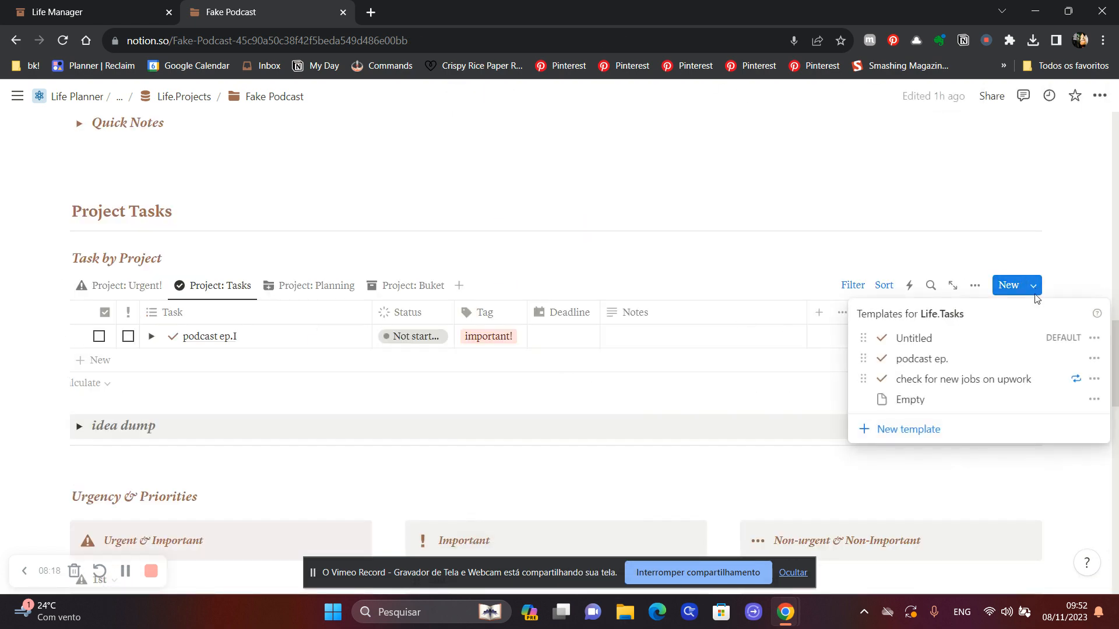
click(947, 357)
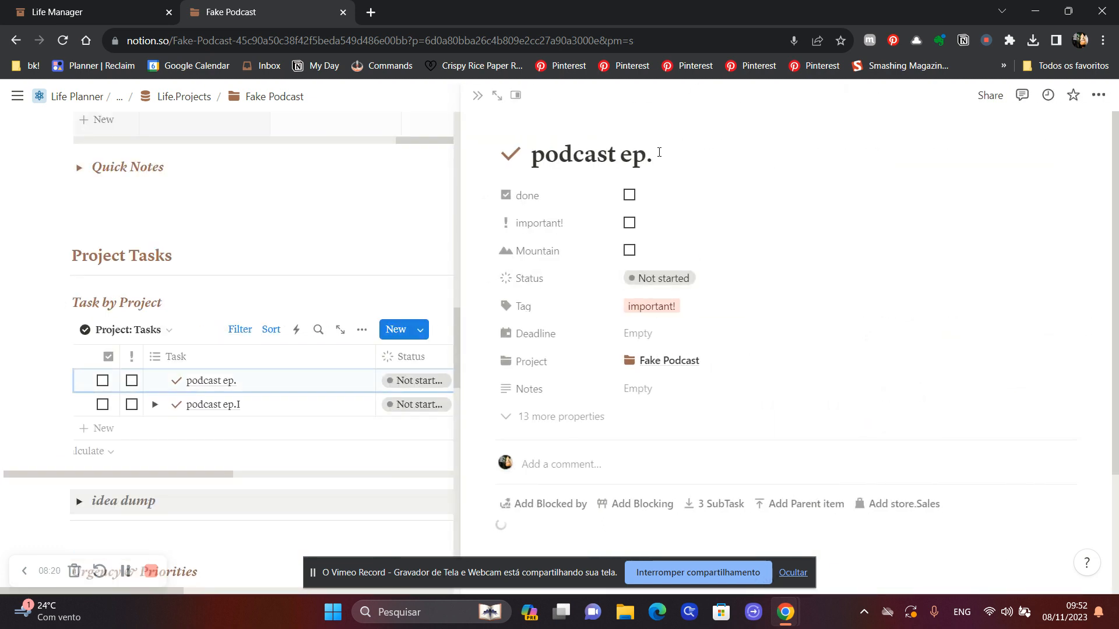
text(II)
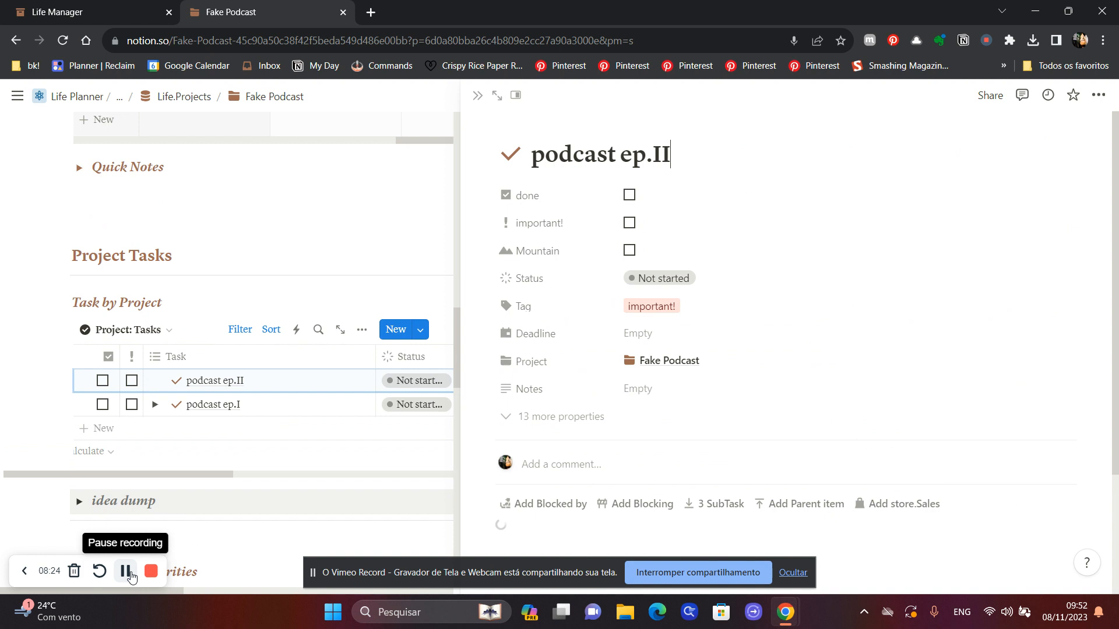
Run the microphone button under the subtasks of "podcast ep.II" to generate its preset subtasks, and close the task
scroll(751, 428, down, 6)
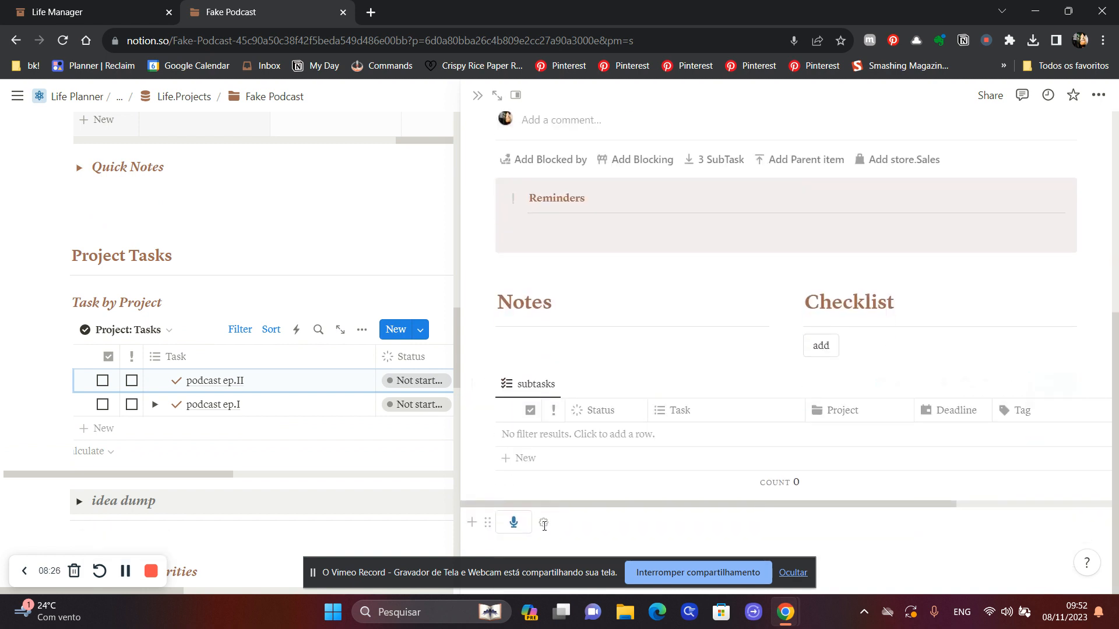
click(513, 524)
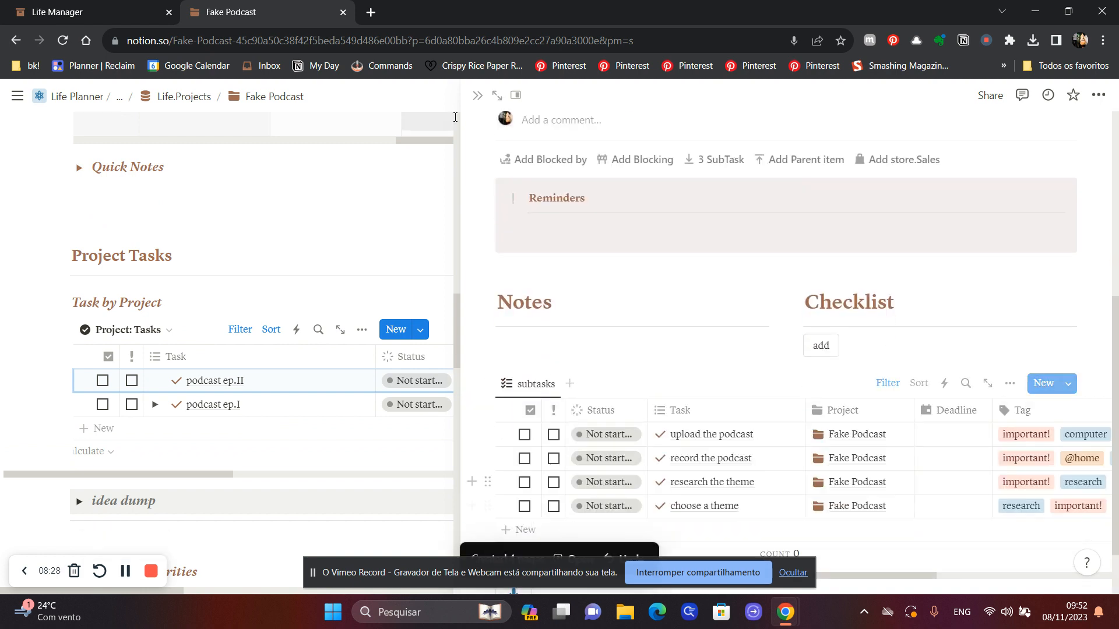
key(Escape)
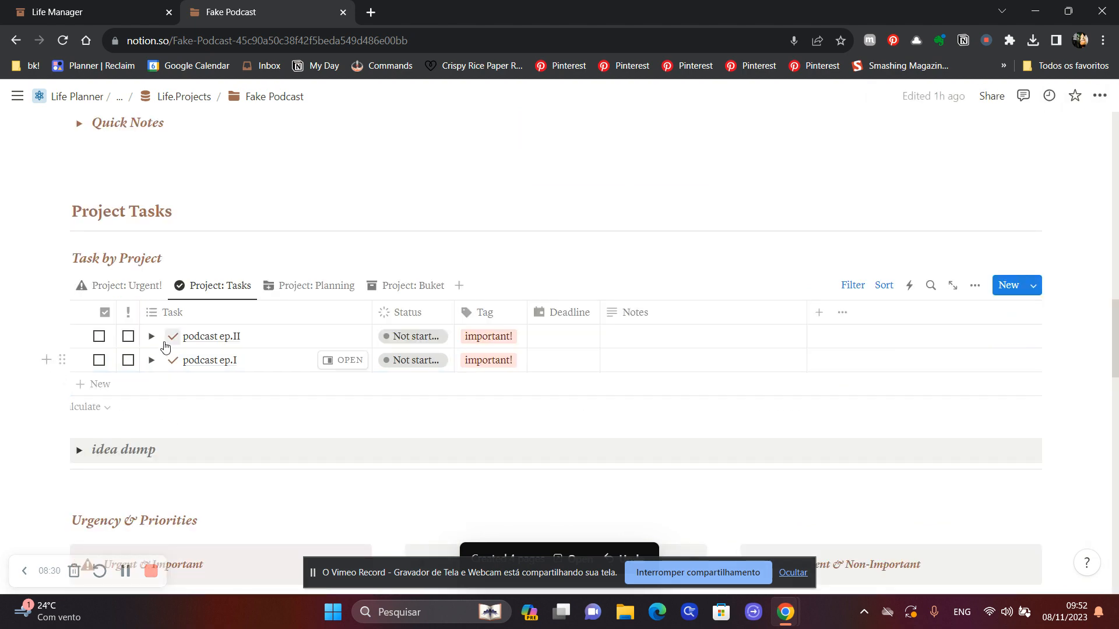
Expand the subtasks of both podcast episodes and mark "choose a theme" under "podcast ep.I" as important
click(151, 360)
click(151, 336)
scroll(252, 380, down, 4)
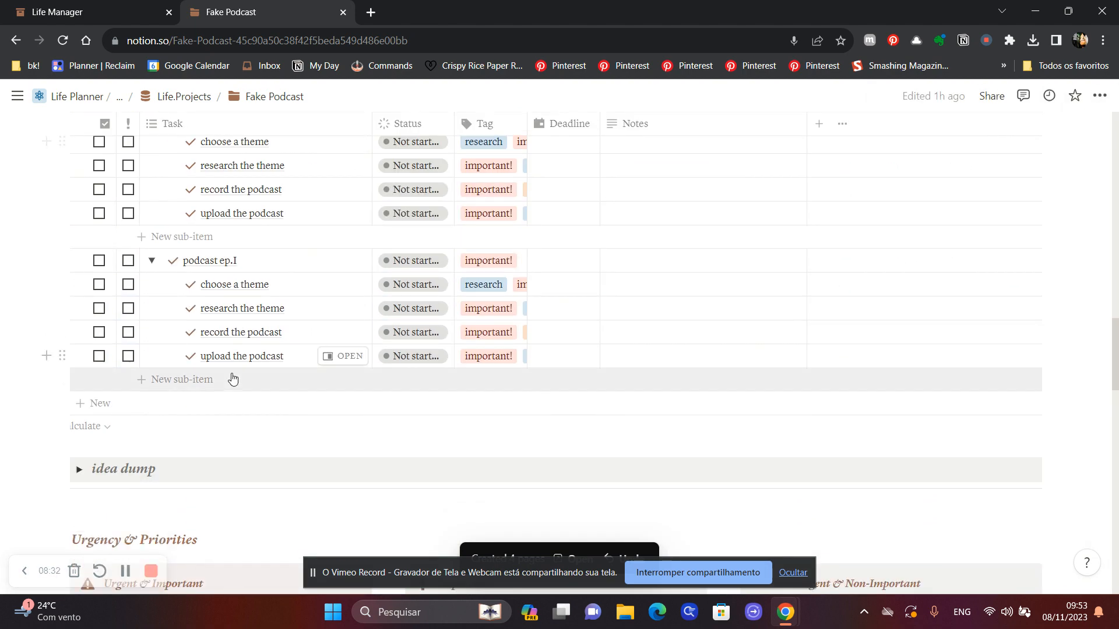
scroll(278, 350, up, 1)
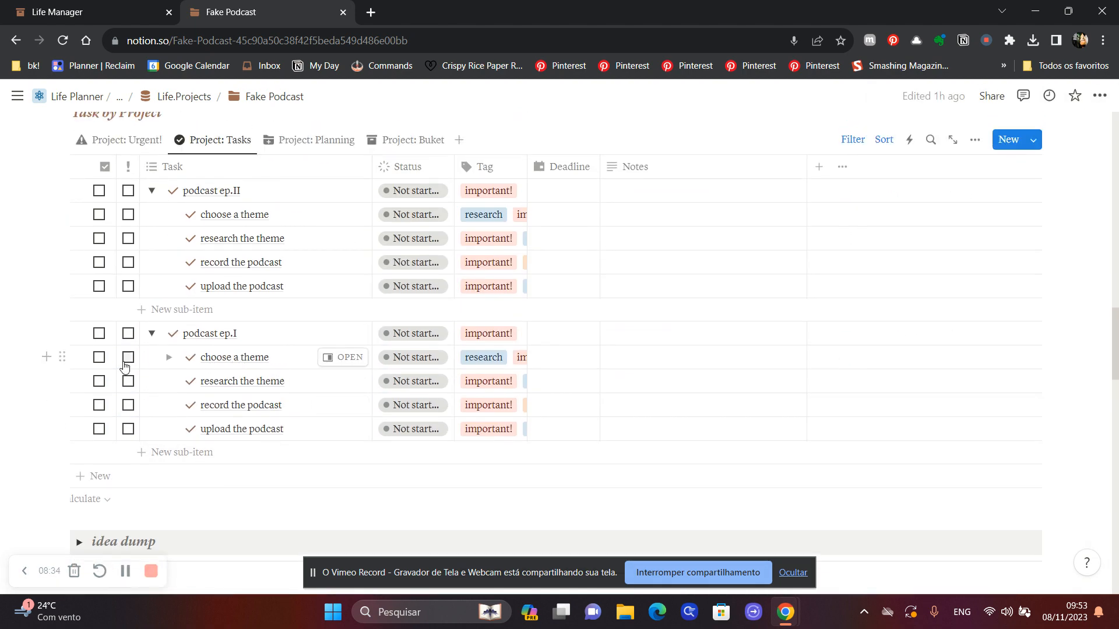
click(127, 357)
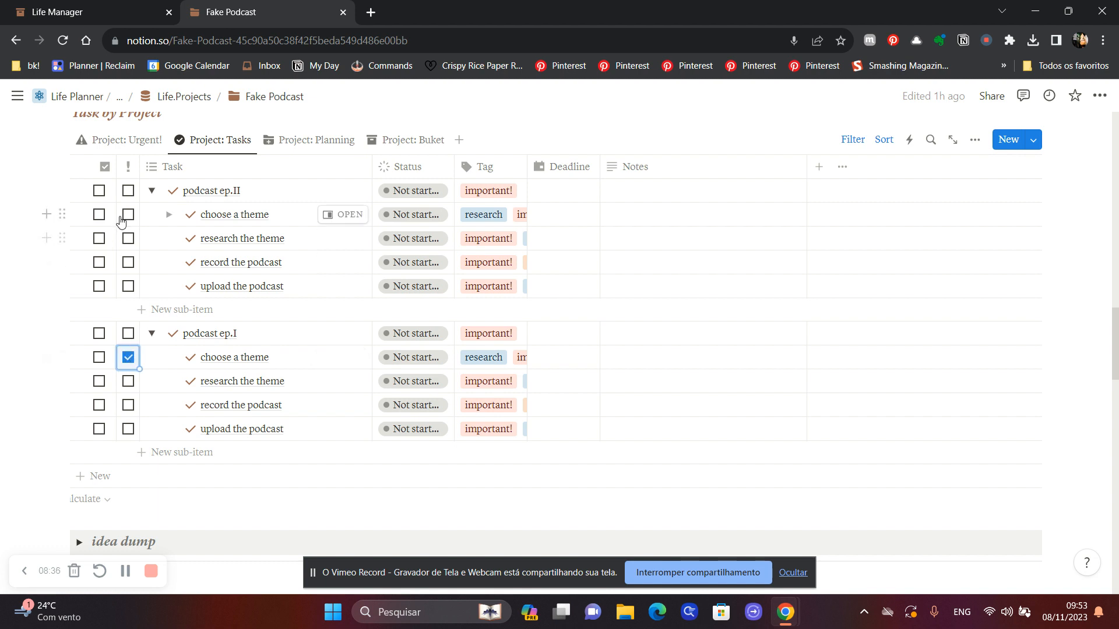
Rename the first subtask "choose a theme (this is a task)" under podcast ep.I and "choose a theme (is another task)" under podcast ep.II
click(285, 357)
text((this is a task)
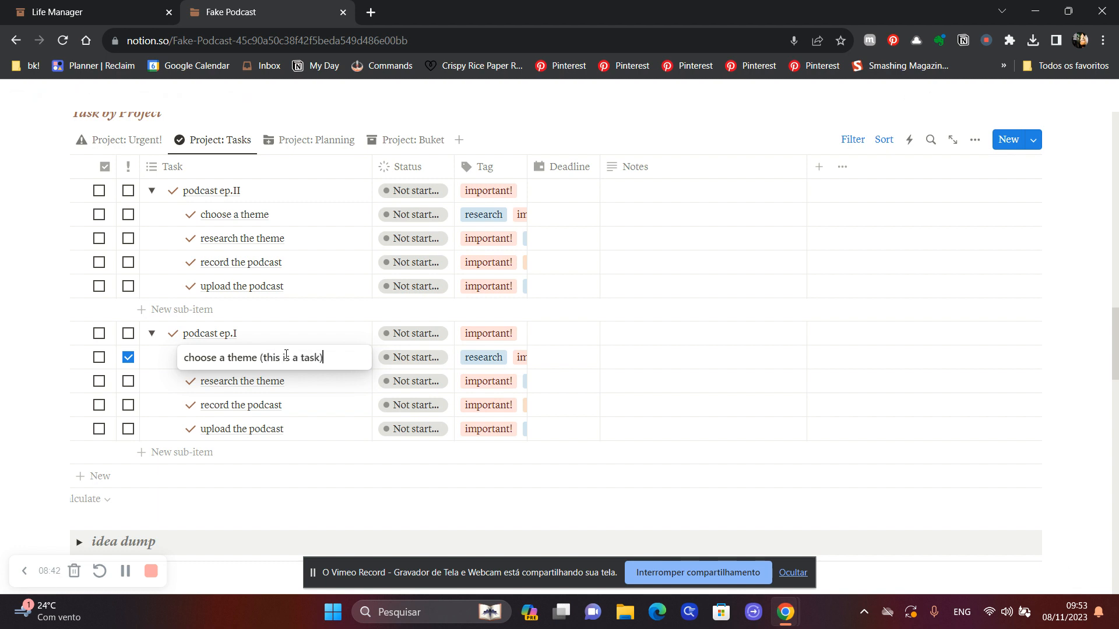
key(Return)
click(288, 215)
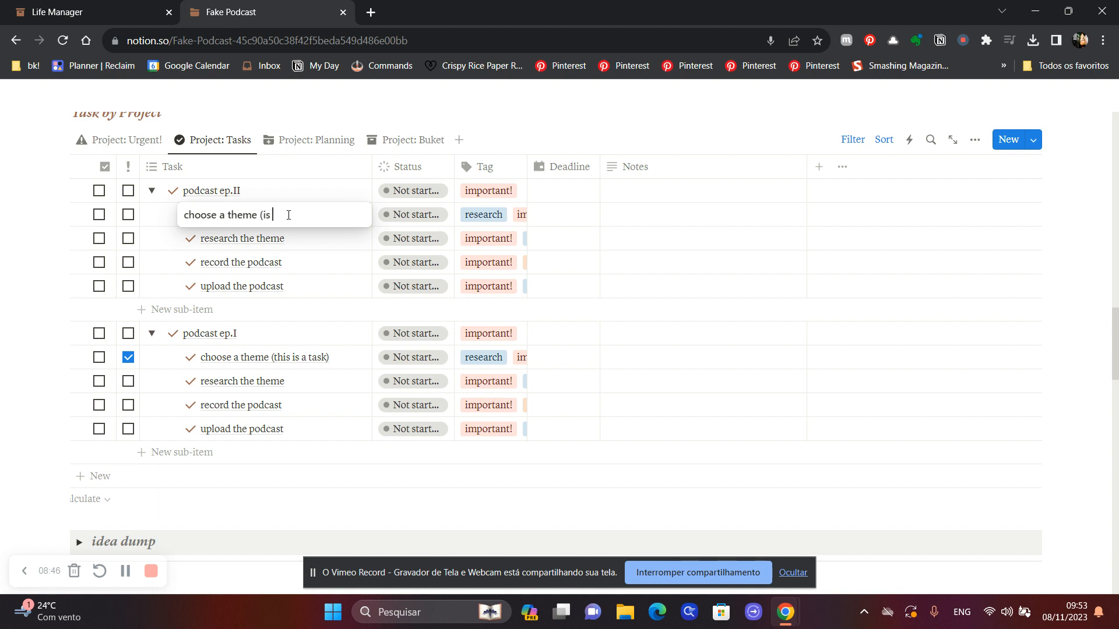
text((is another task))
key(Return)
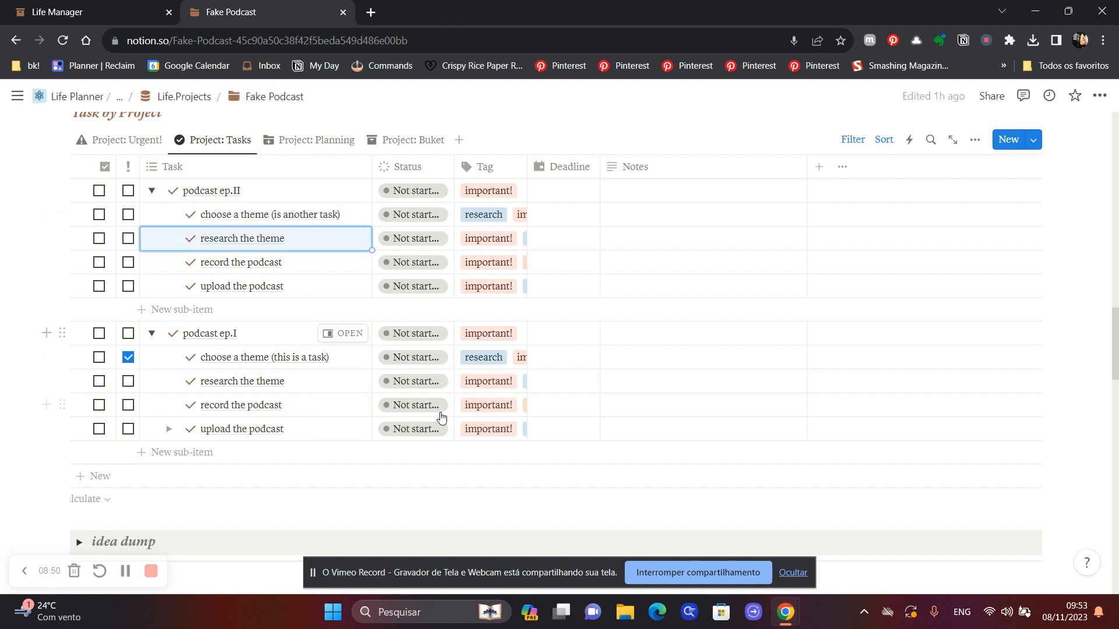
Move the Status column before the Task column, widen Status slightly and narrow Task a little
drag(424, 167, 192, 169)
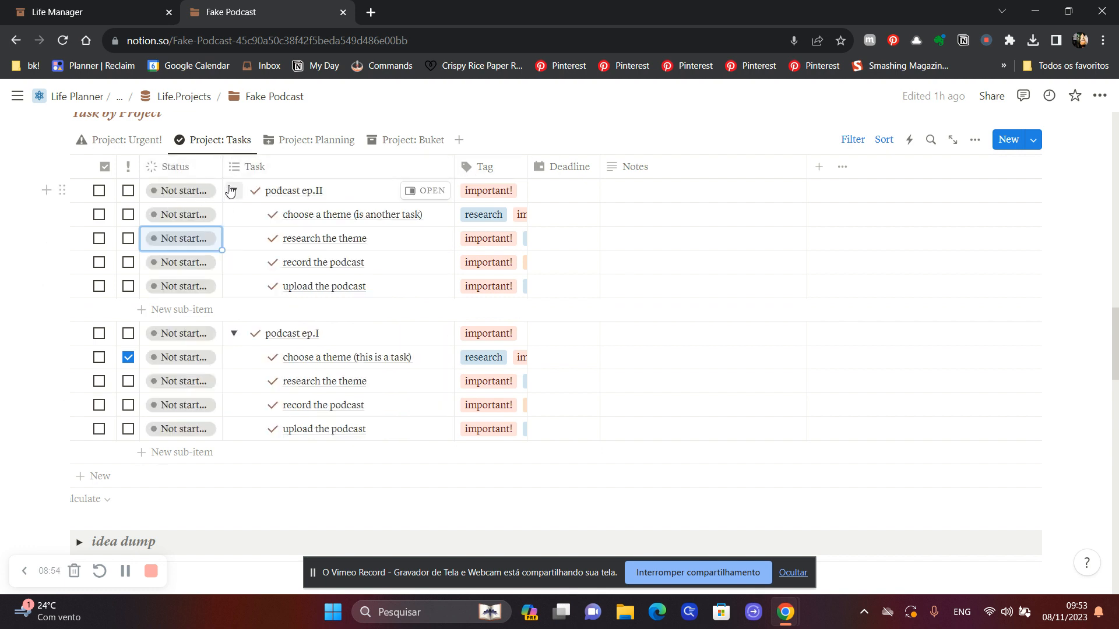
drag(222, 169, 226, 168)
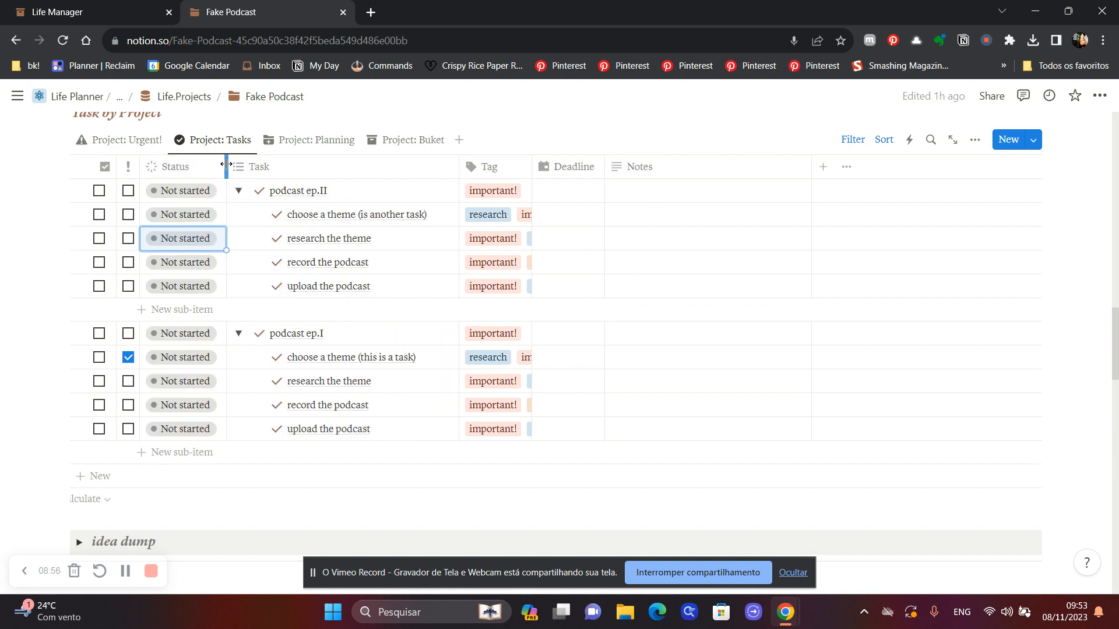
mouse_move(459, 164)
mouse_down()
mouse_move(400, 167)
mouse_move(456, 167)
mouse_up()
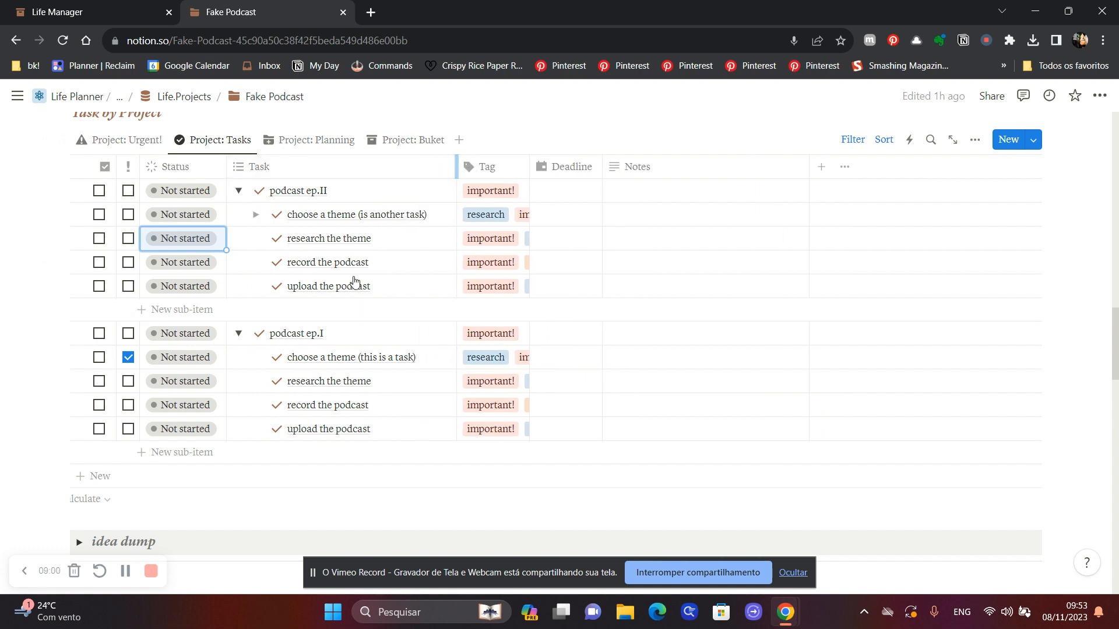